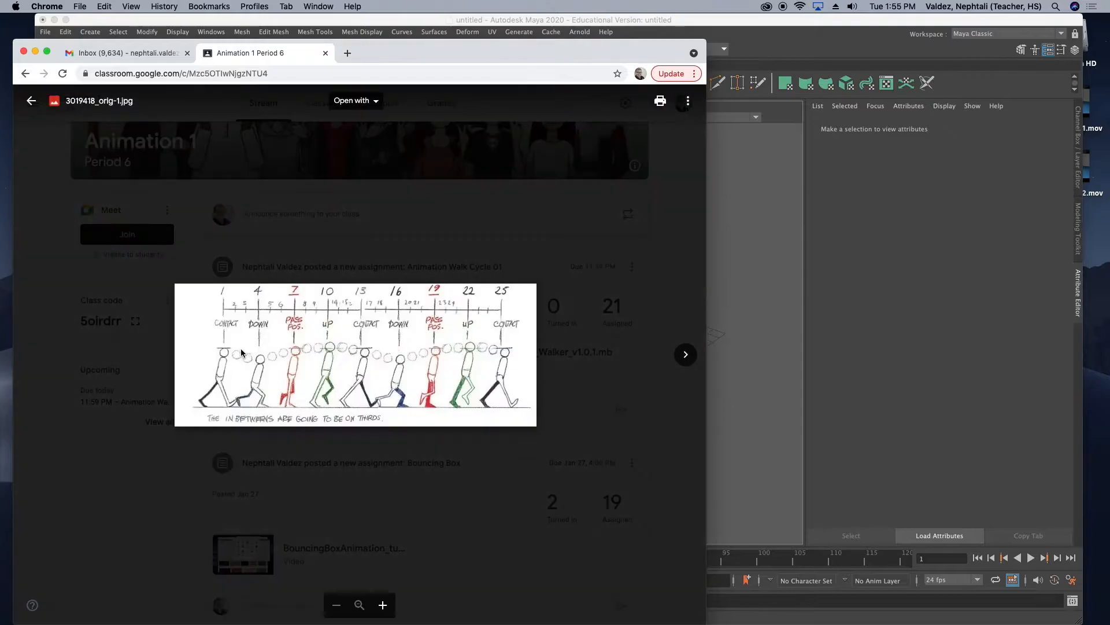
Save the walk cycle reference image 3019418_orig-1 to the computer.
right_click(360, 363)
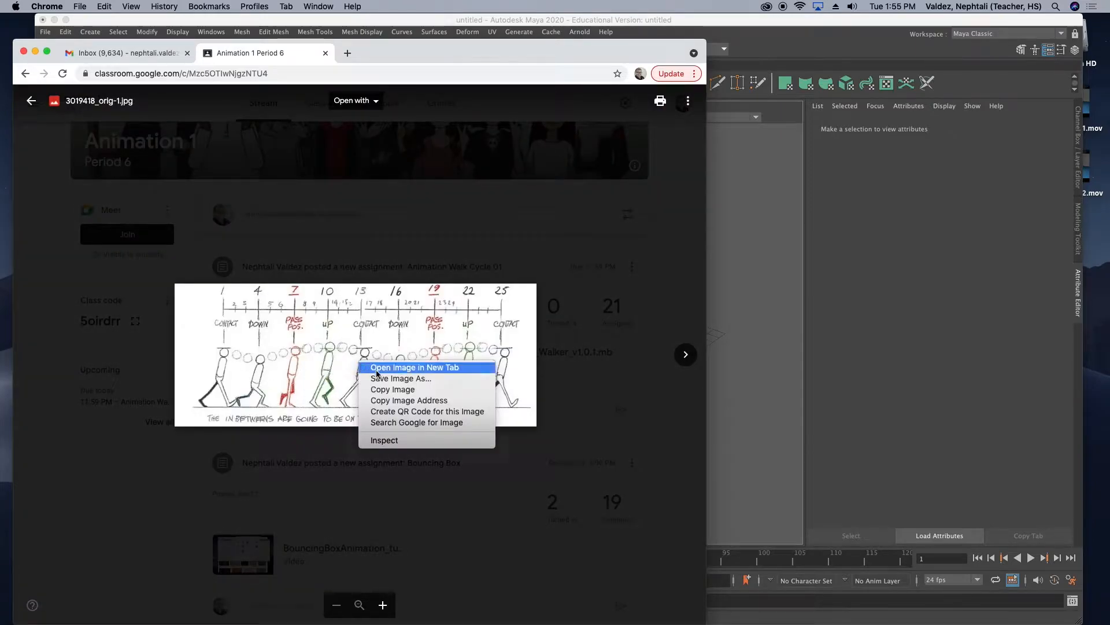
click(422, 379)
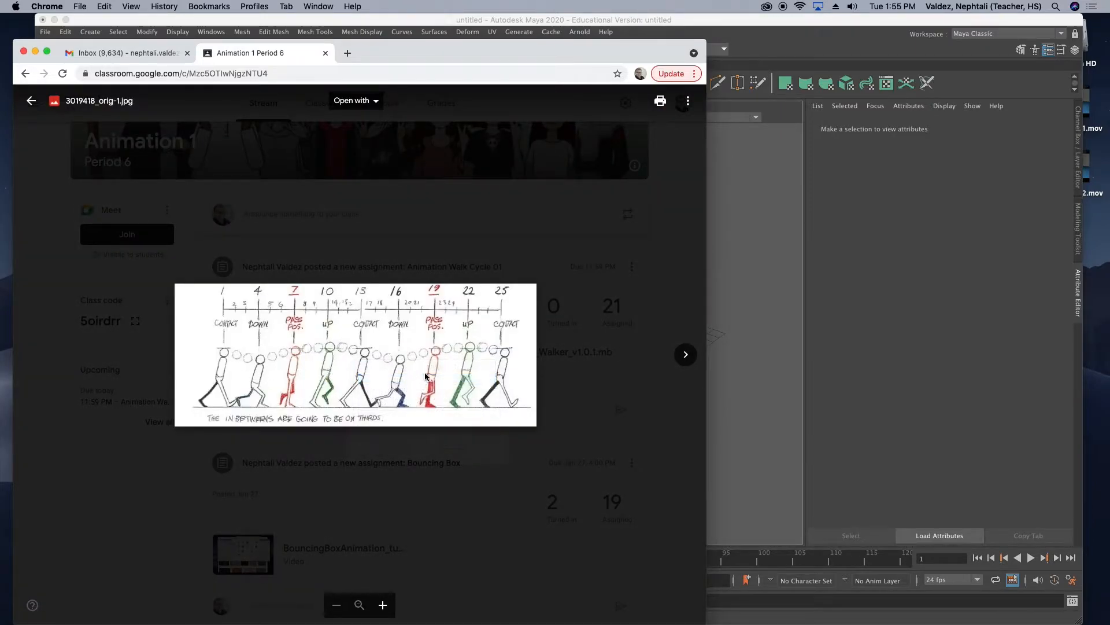
key(Return)
Close the image preview and download the attached Ultimate_Walker_v1.0.1.mb file from the walk cycle assignment.
click(599, 391)
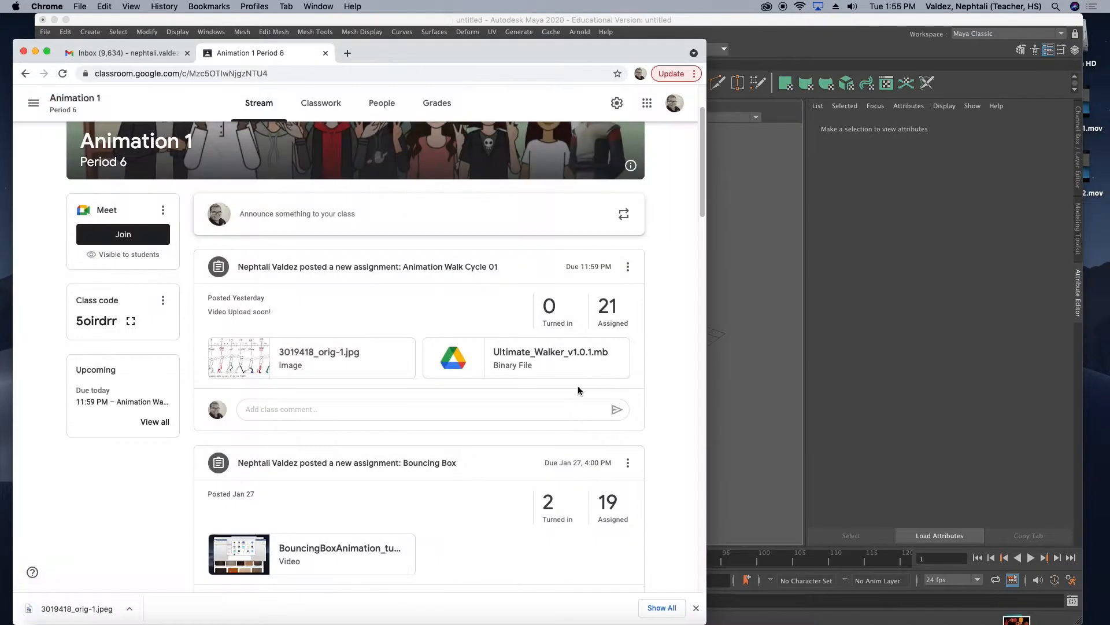
click(550, 360)
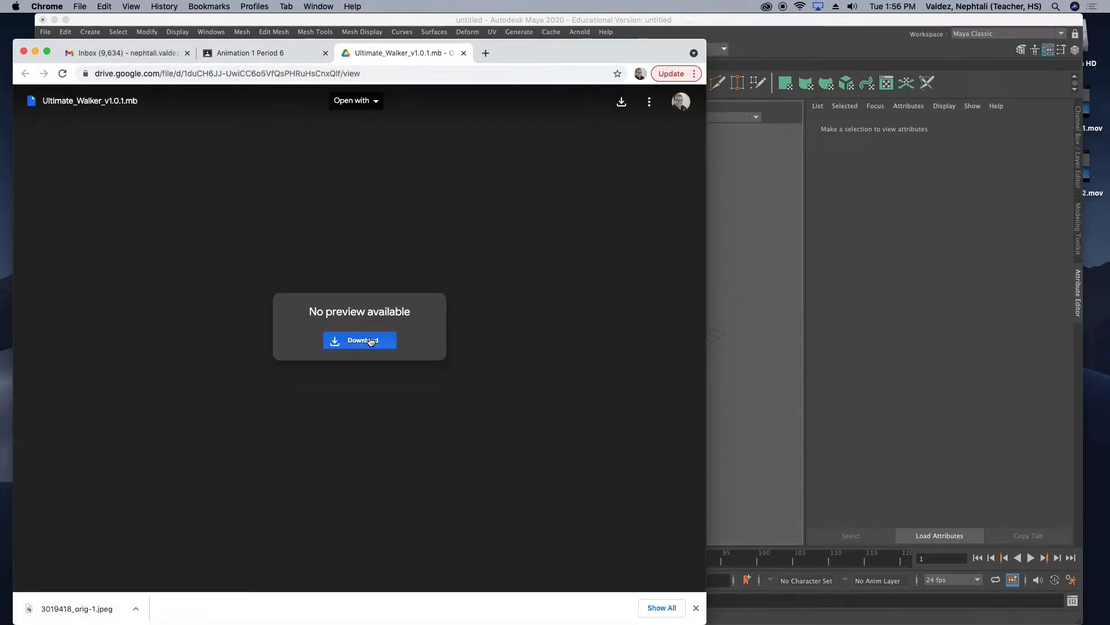
click(372, 341)
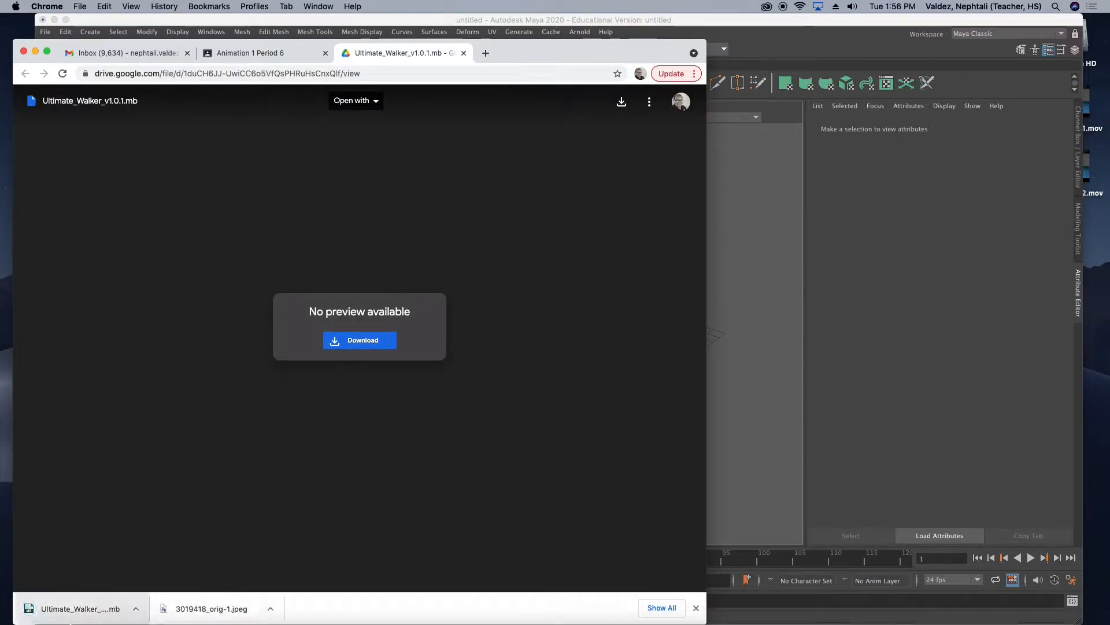
Switch to Finder and copy Ultimate_Walker_v1.0.1.mb from the Downloads folder.
click(62, 609)
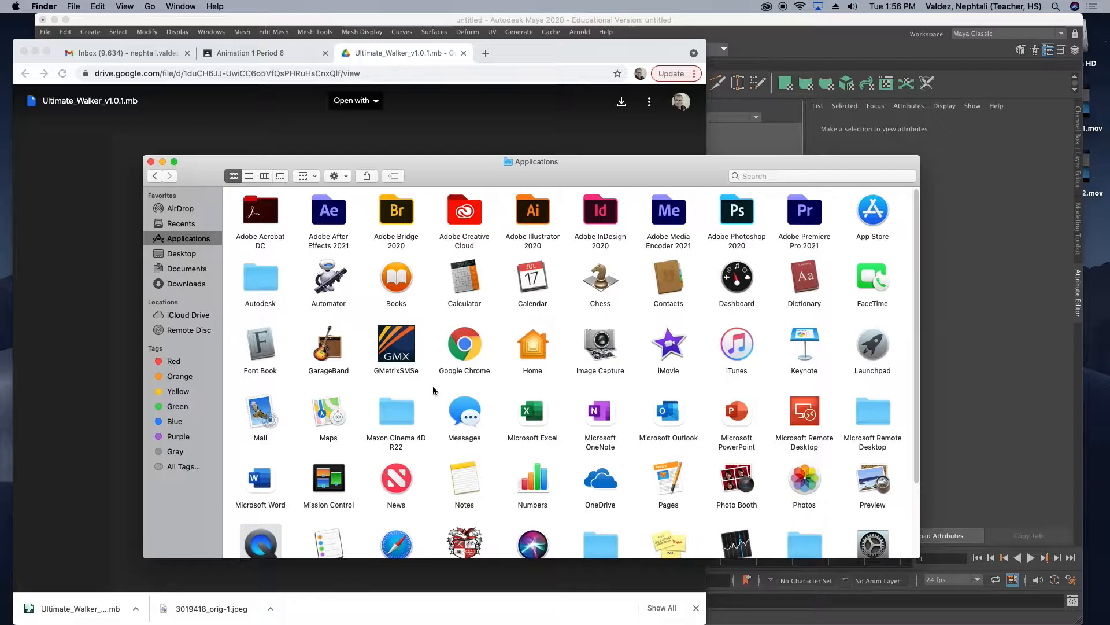
click(172, 287)
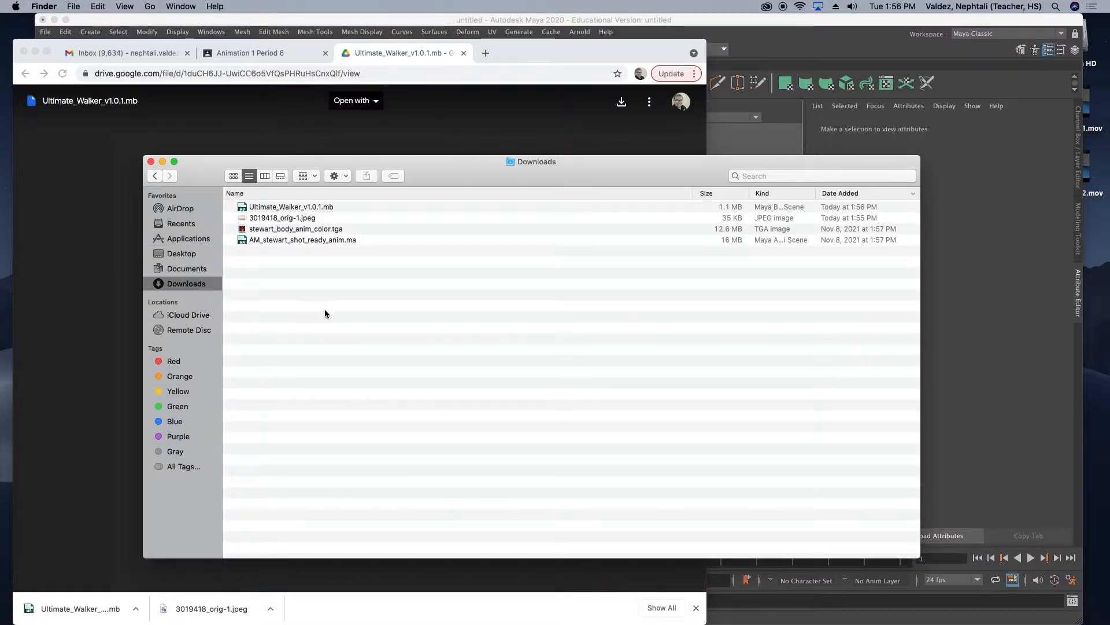
click(282, 209)
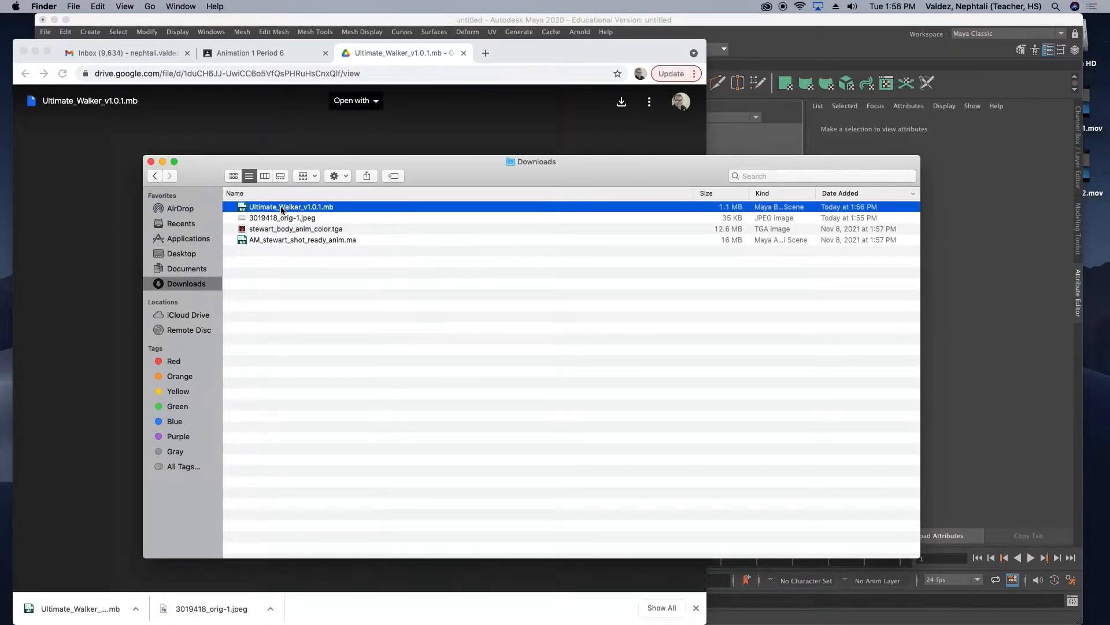
right_click(284, 208)
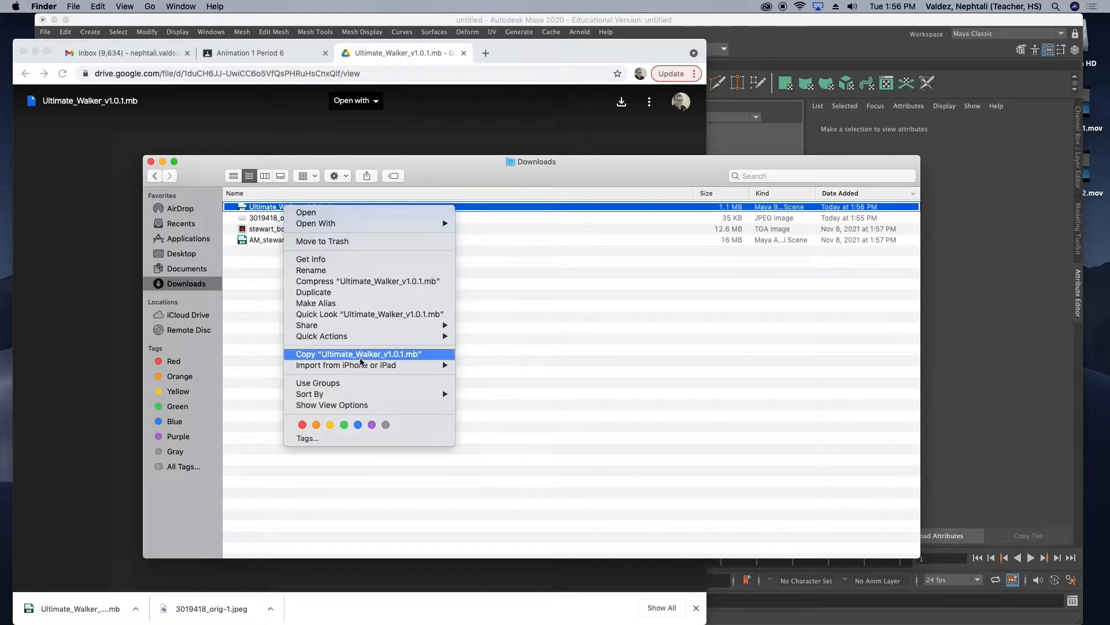
click(363, 353)
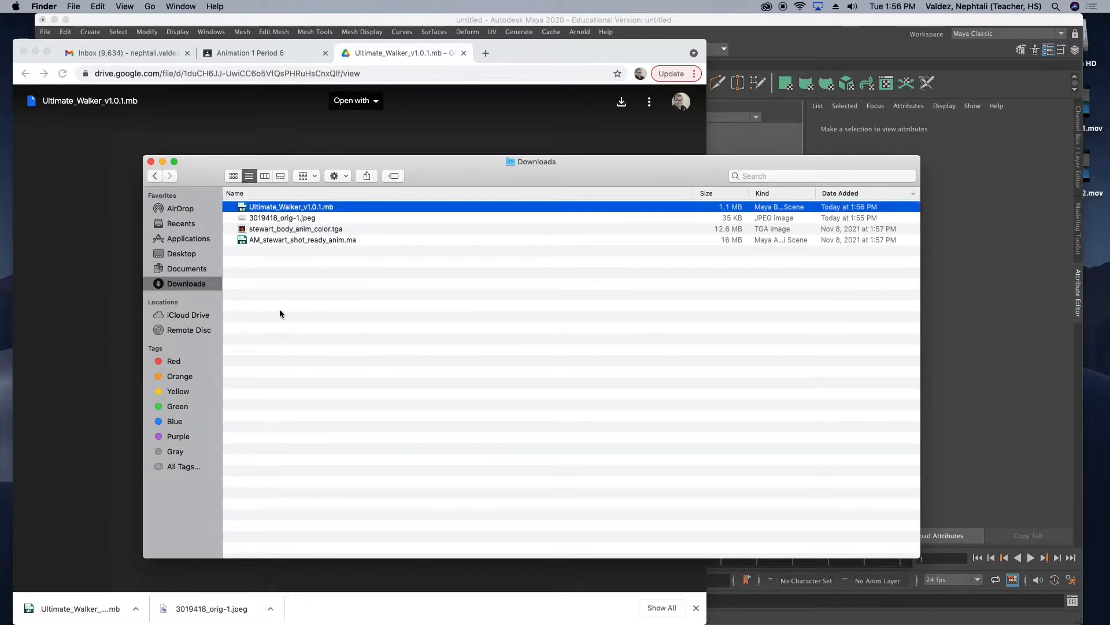
Paste the copied walker file into the scenes folder of the default Maya project under Documents/maya/projects.
click(177, 267)
double_click(321, 213)
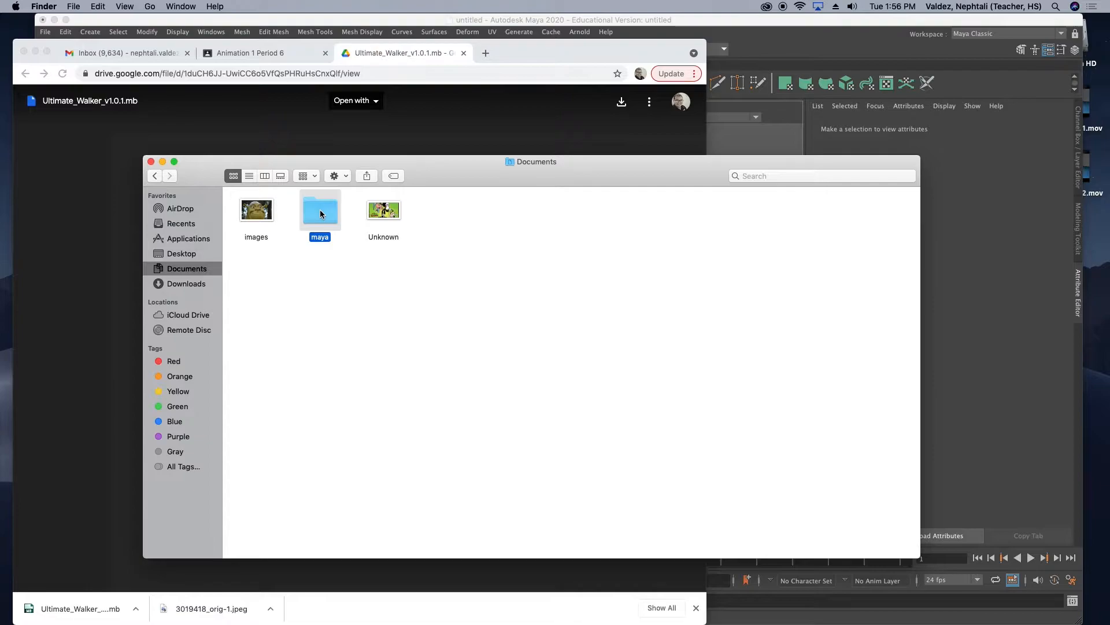
double_click(250, 214)
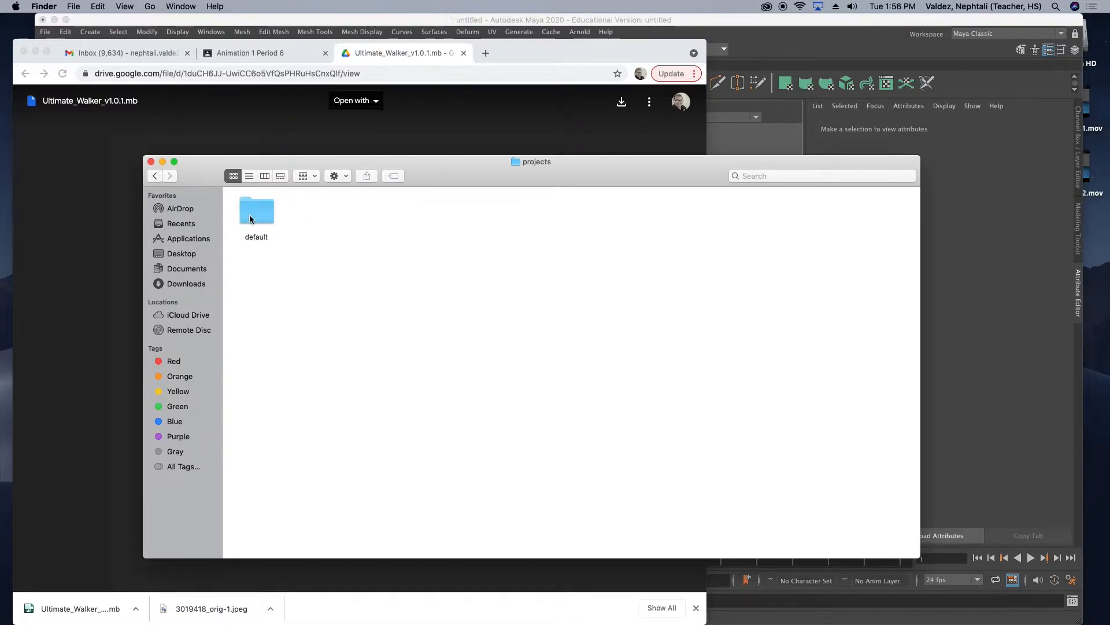
double_click(250, 218)
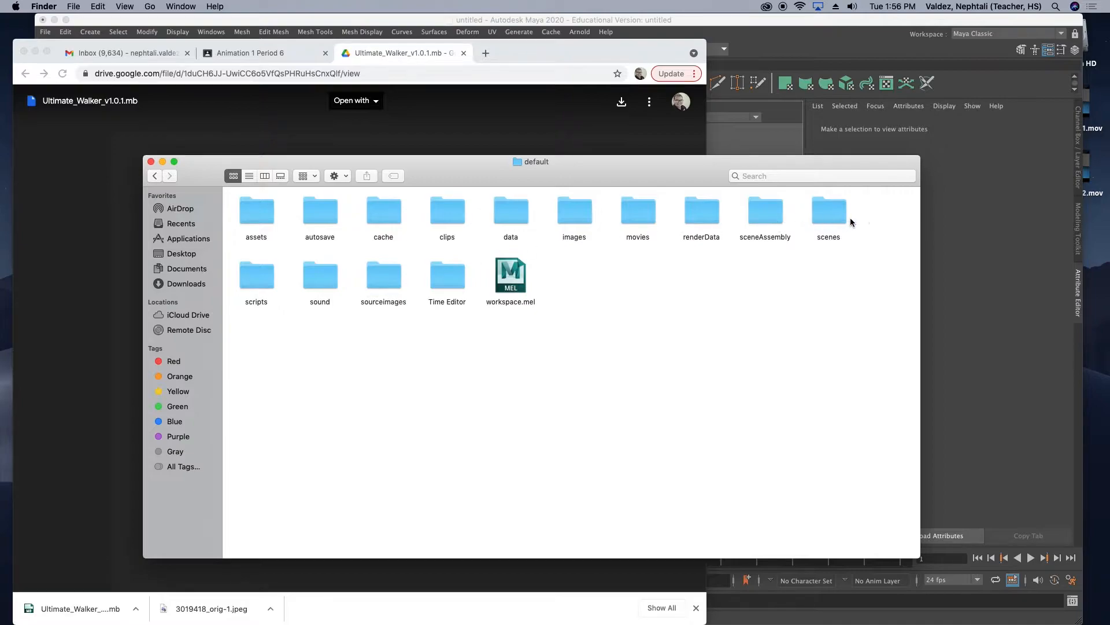
double_click(830, 213)
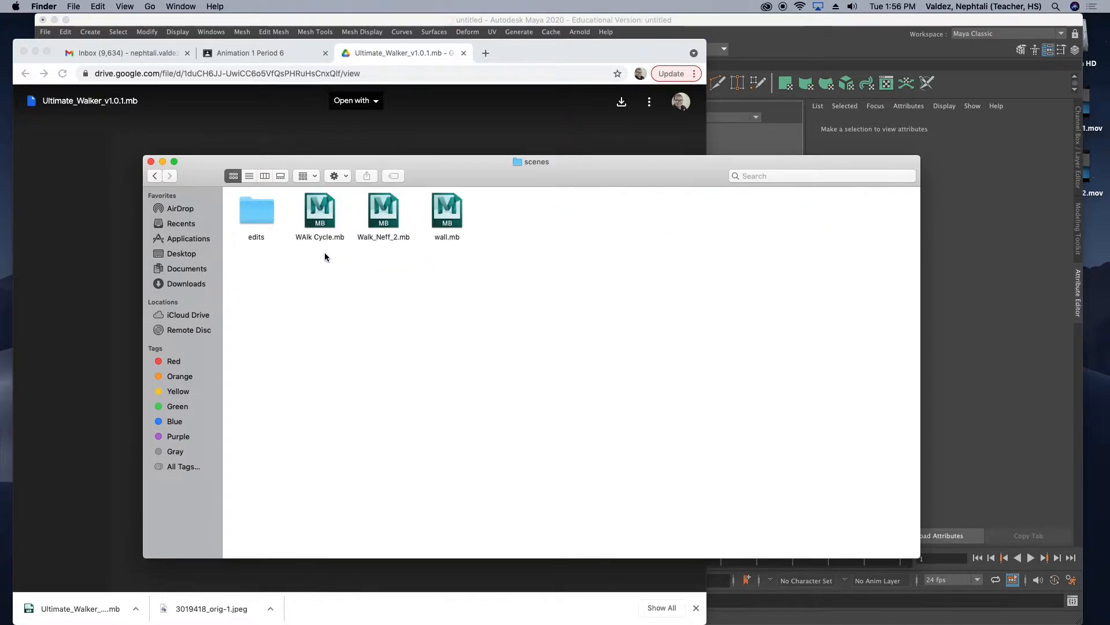
right_click(384, 284)
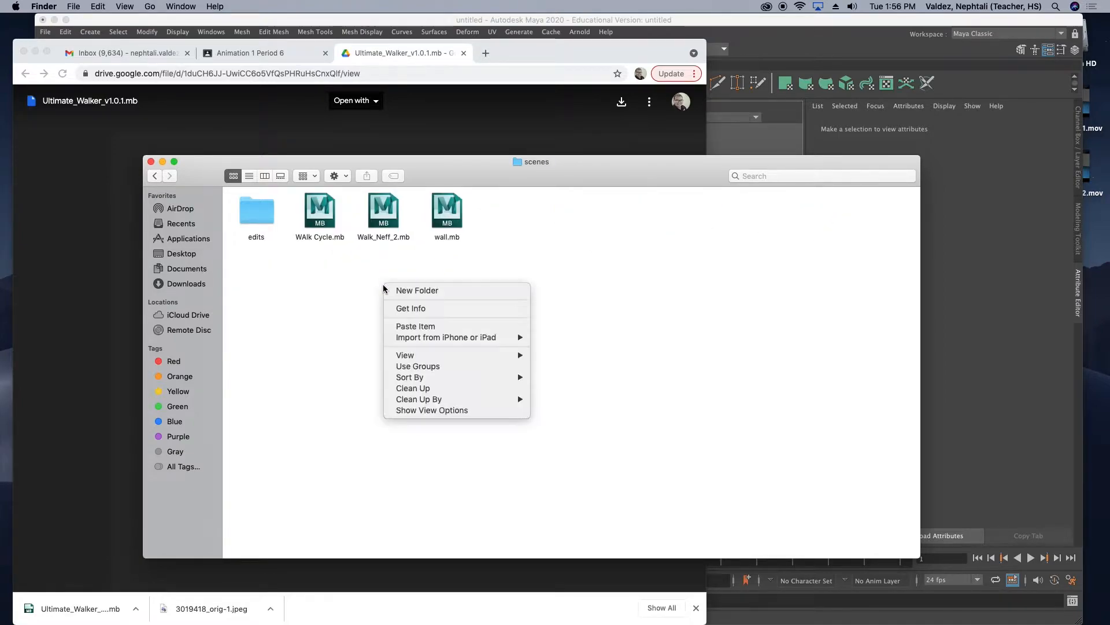
click(440, 326)
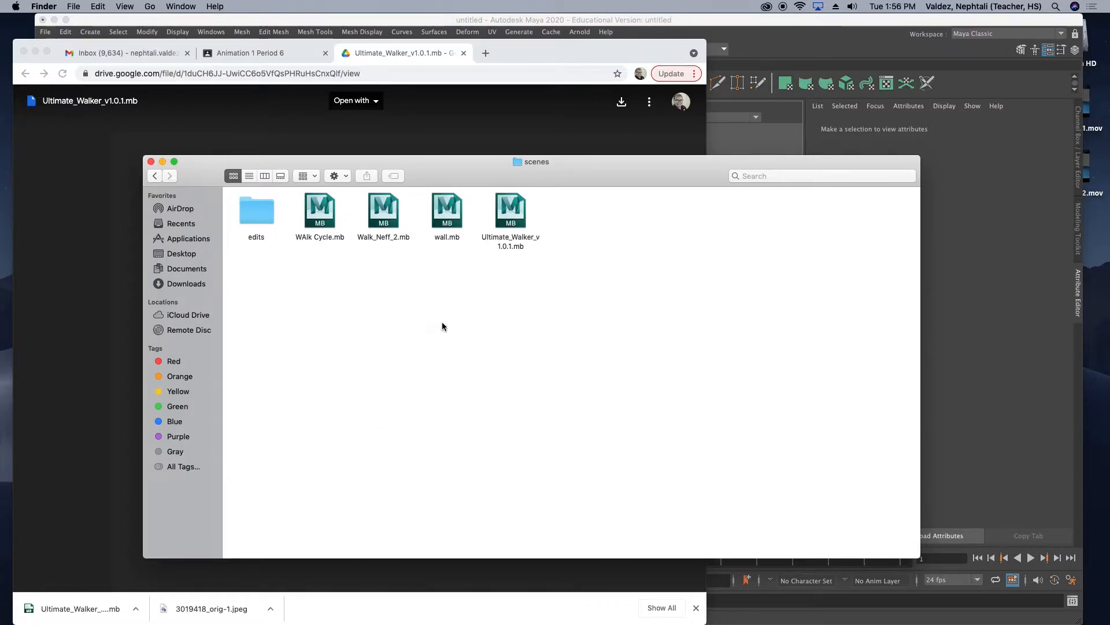
Switch to Maya and bring Ultimate_Walker_v1.0.1.mb into the empty scene as a reference.
click(1035, 351)
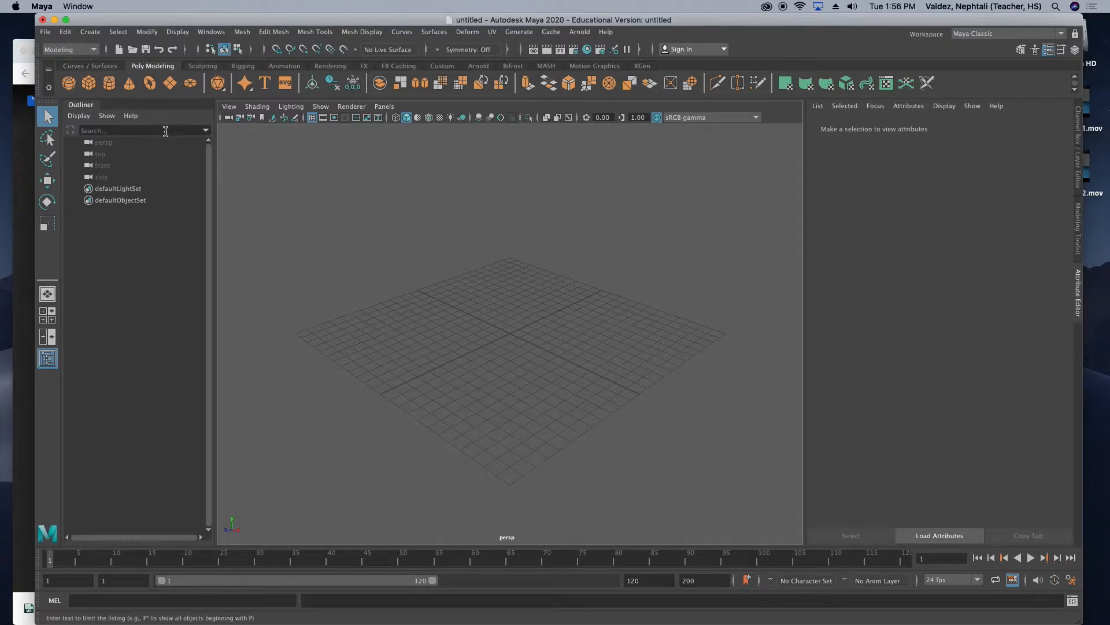
click(39, 32)
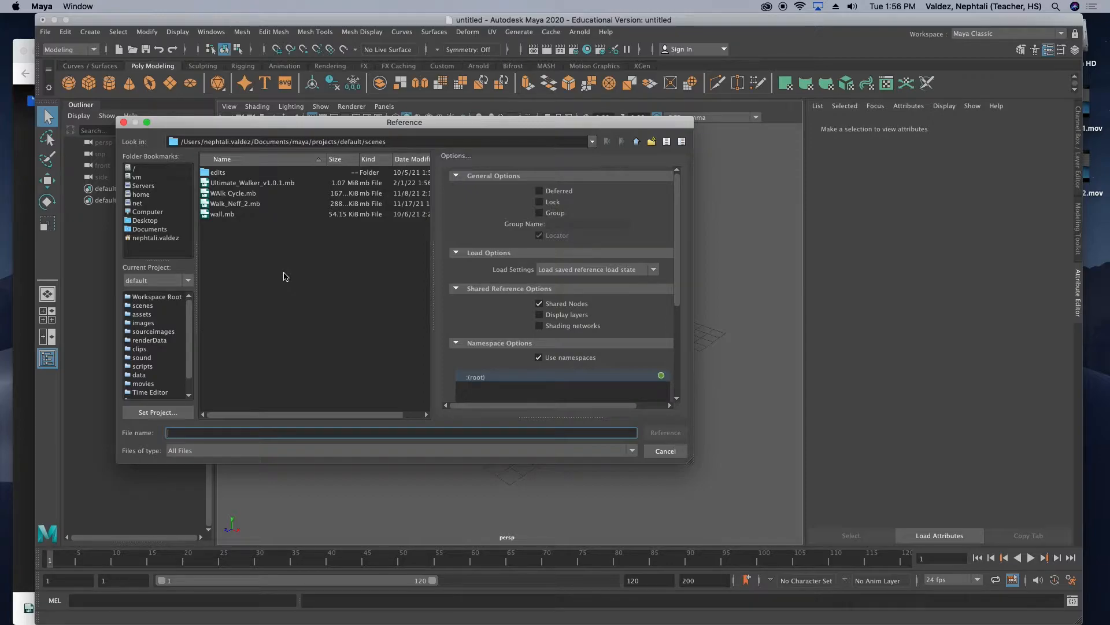
click(235, 184)
double_click(235, 184)
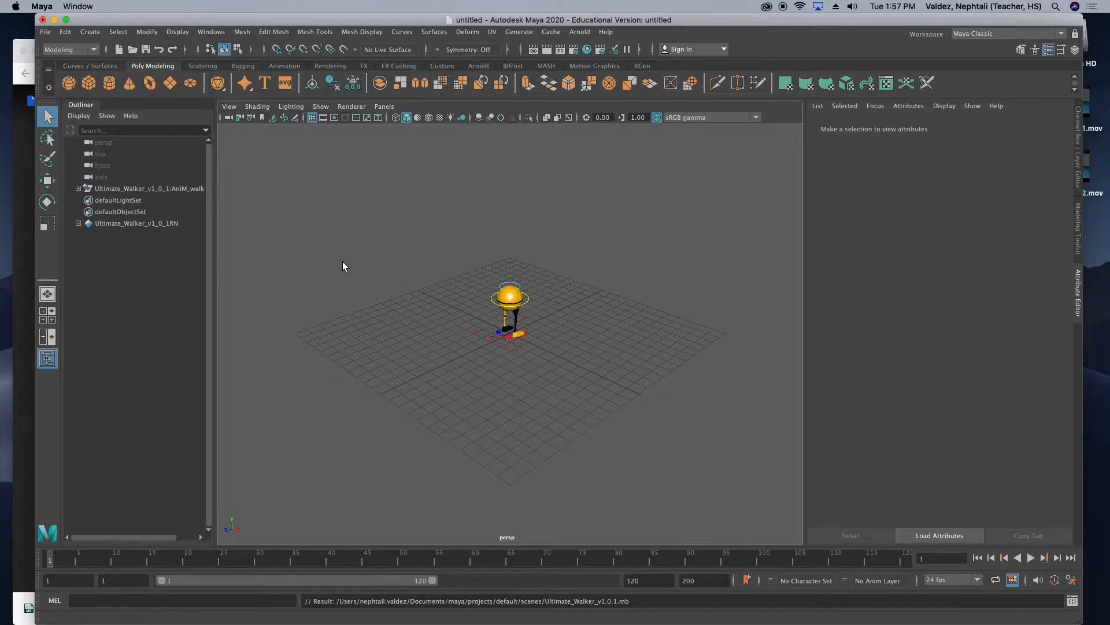
Frame the walker from the side and shorten the playback range to end at frame 32.
mouse_move(411, 291)
alt+mouse_down()
mouse_move(590, 292)
mouse_move(398, 287)
alt+mouse_up()
scroll(490, 300, up, 5)
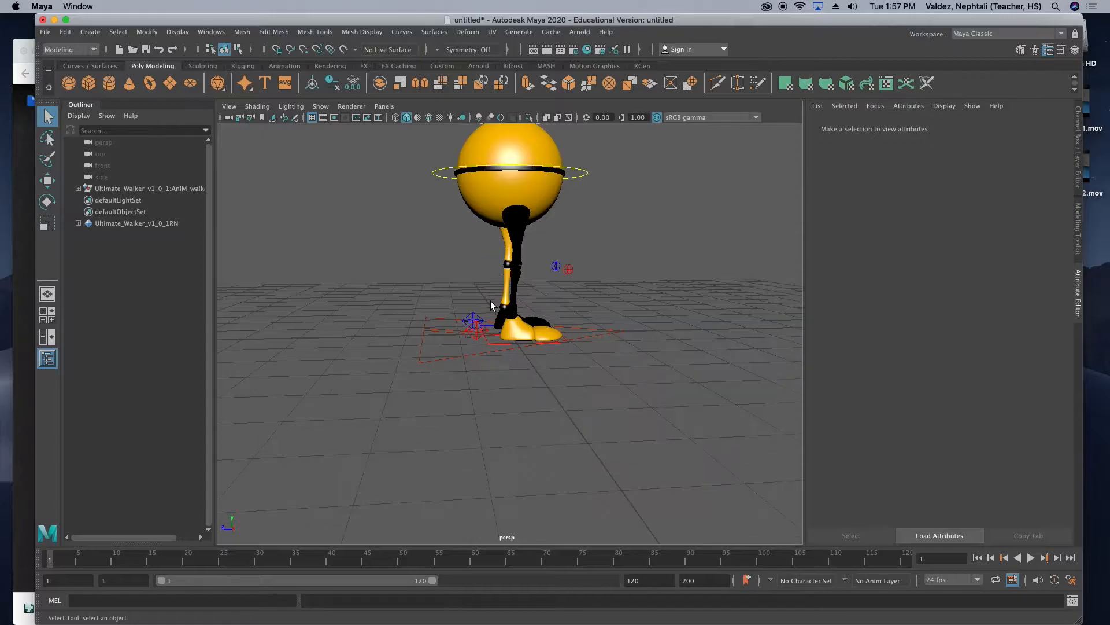
alt+middle_drag(443, 279, 411, 314)
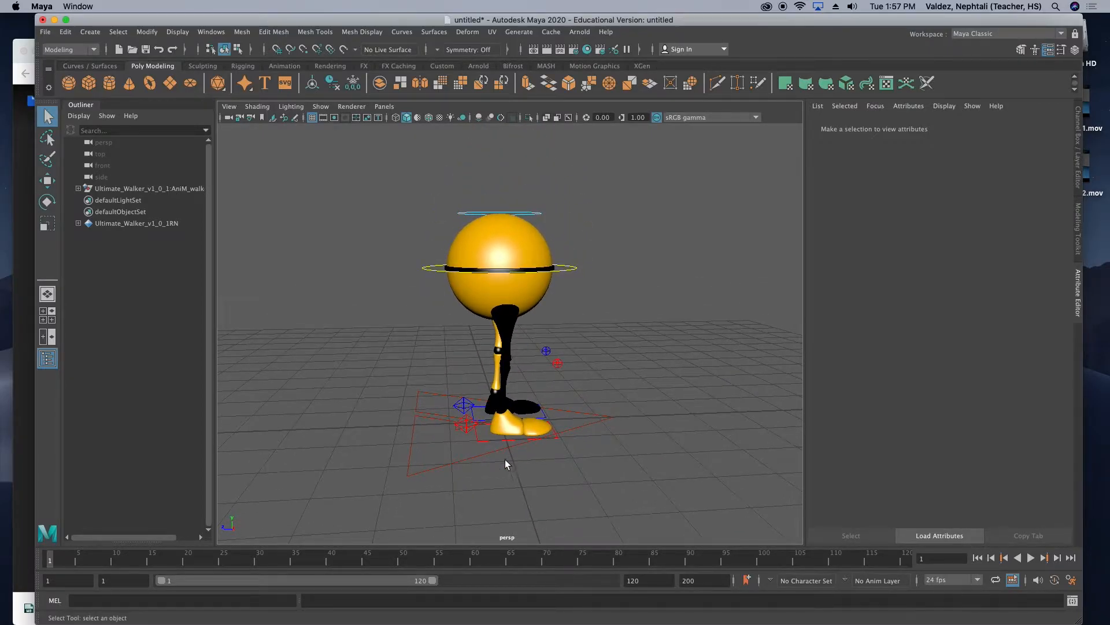
drag(435, 580, 232, 569)
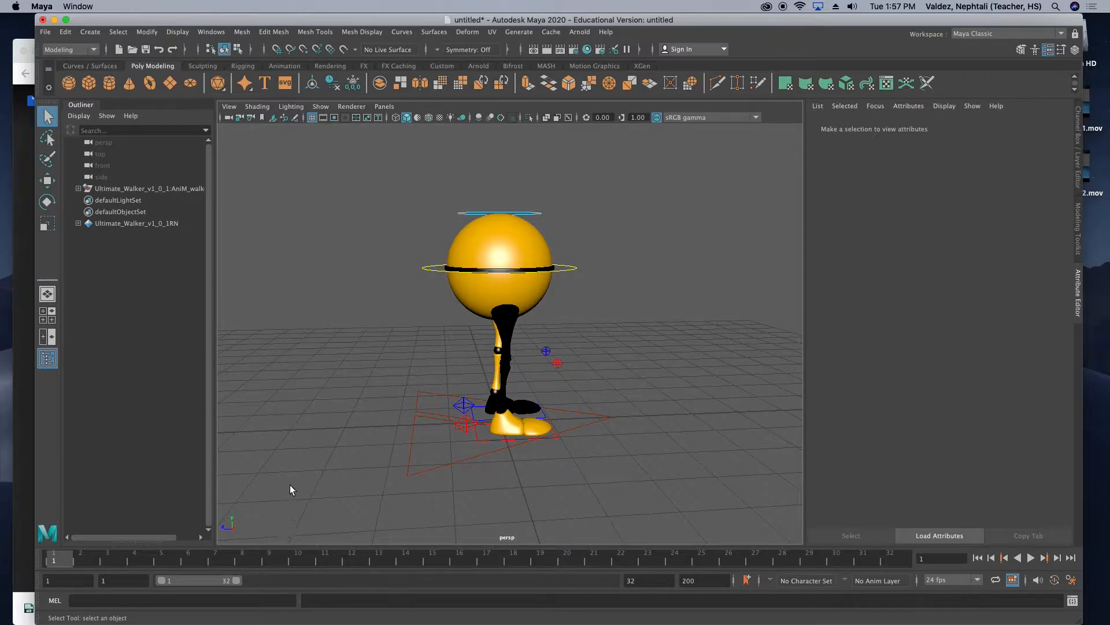
Switch to Finder and show a Quick Look preview of 3019418_orig-1.jpeg from the Downloads folder.
click(50, 608)
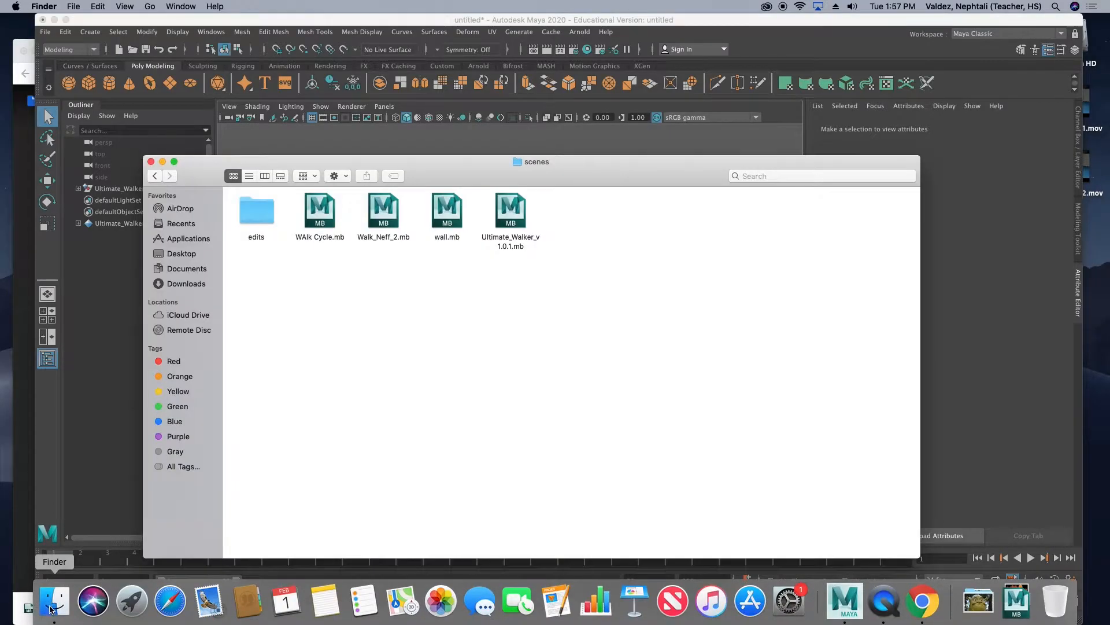
click(187, 283)
click(288, 220)
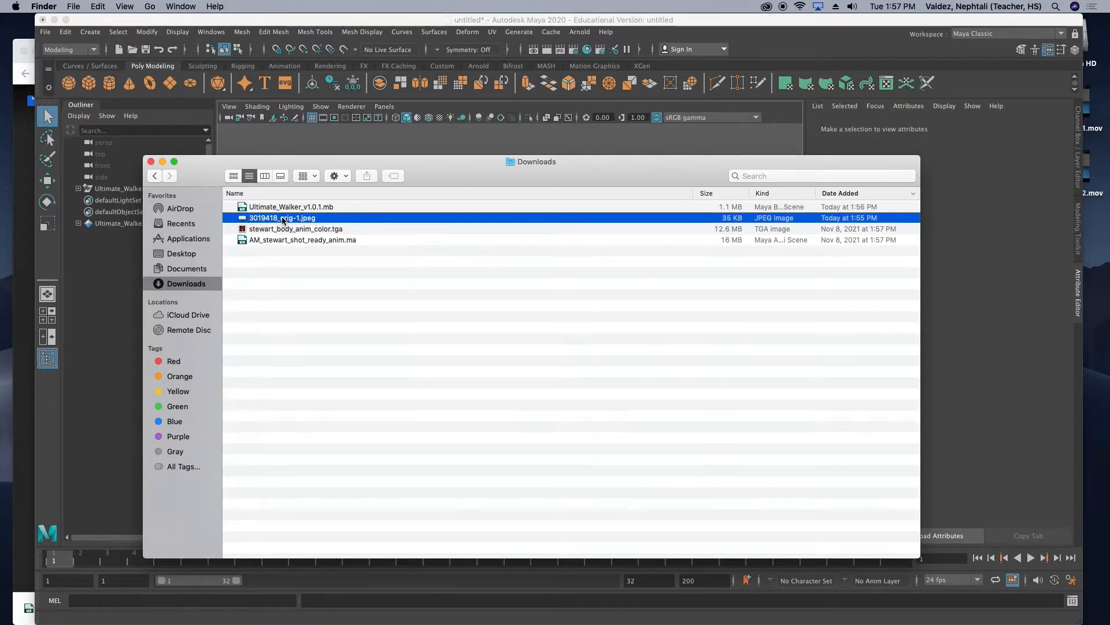
key(space)
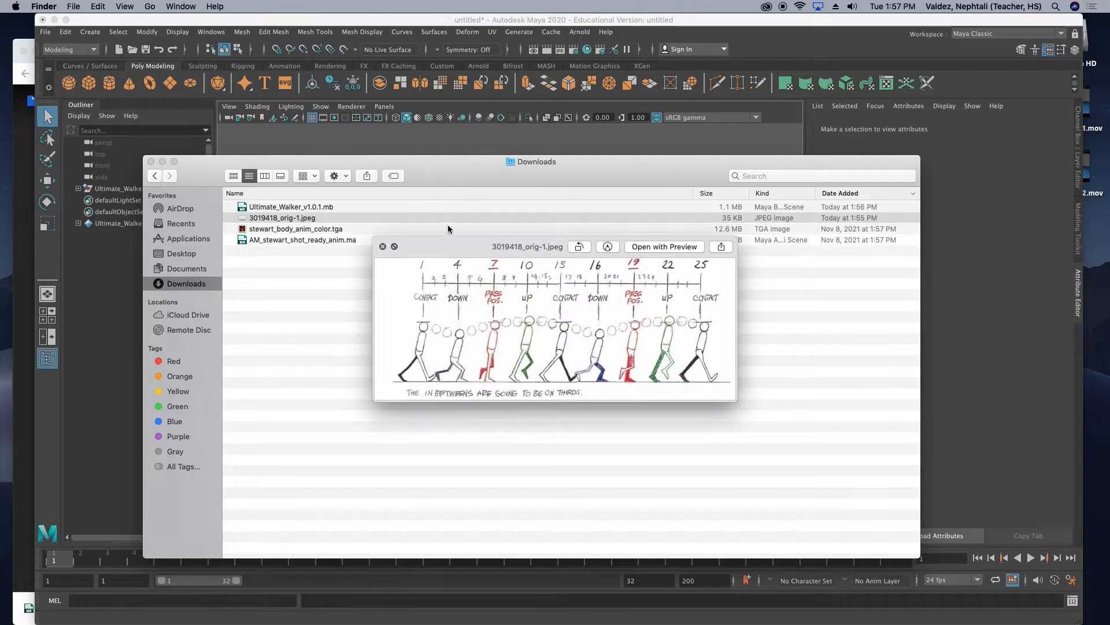
Enlarge the walk cycle preview in the screen corner, move the Downloads window clear of the walker, and dismiss the software installation prompt.
drag(443, 247, 91, 44)
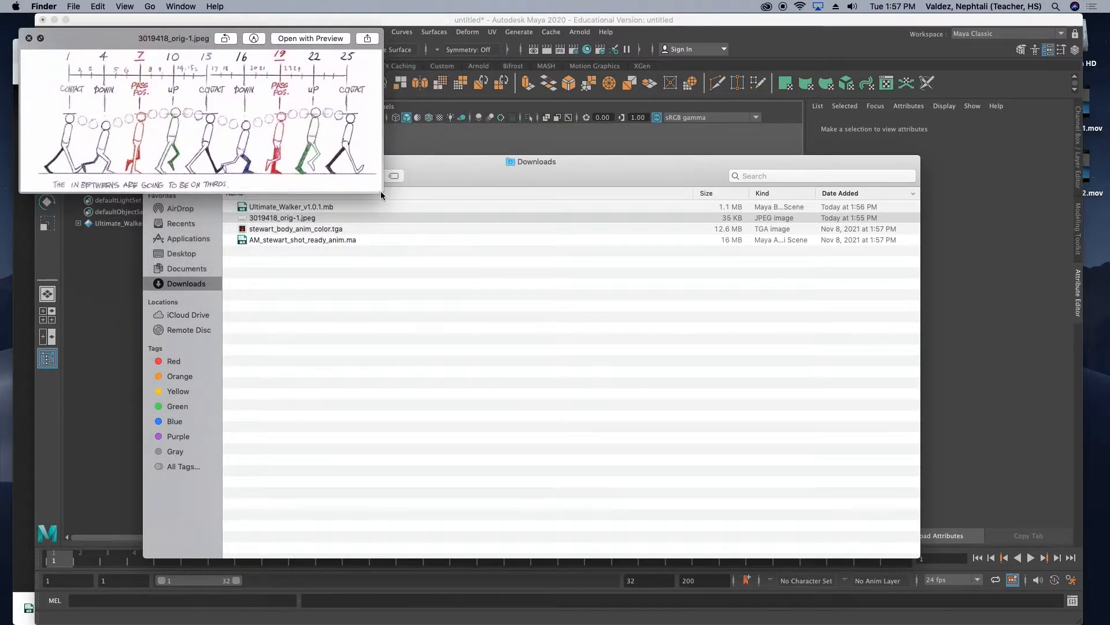
drag(376, 188, 531, 269)
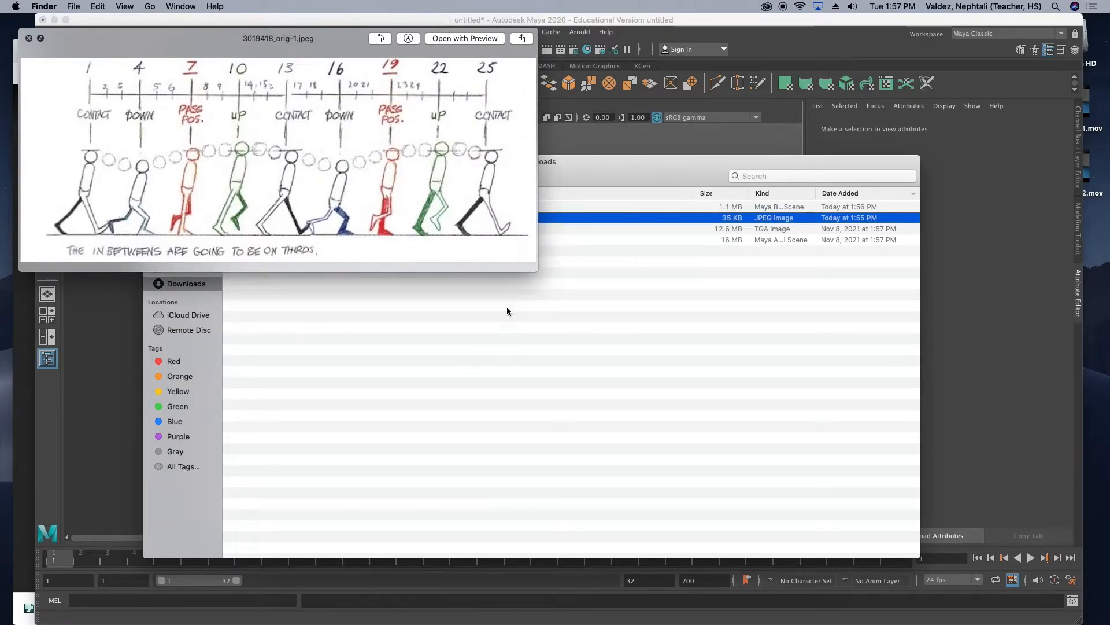
drag(581, 167, 1003, 497)
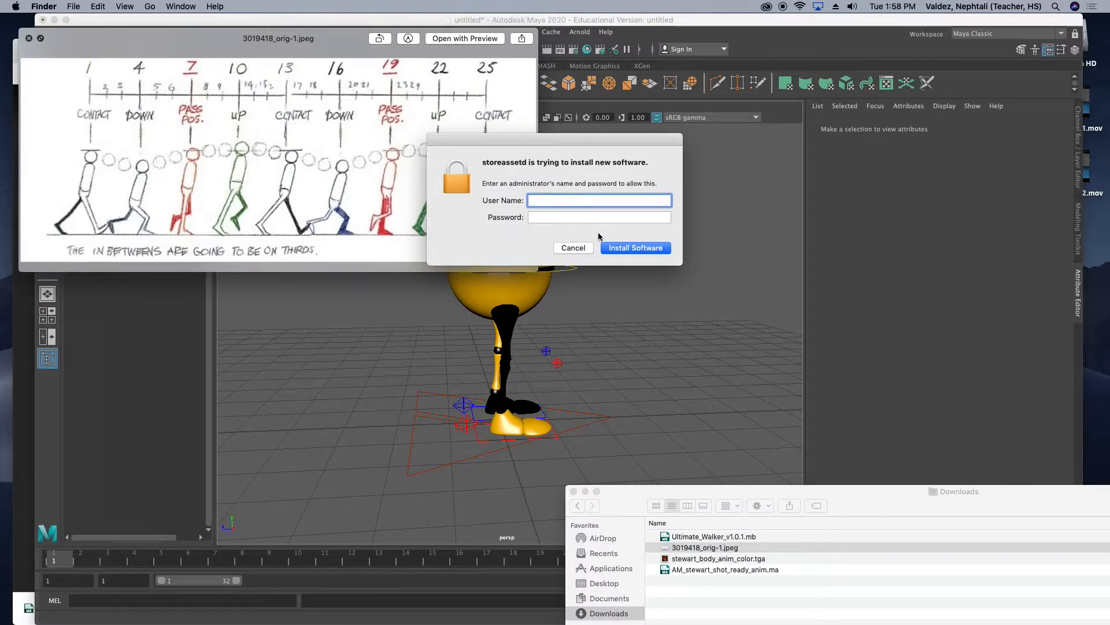
click(574, 248)
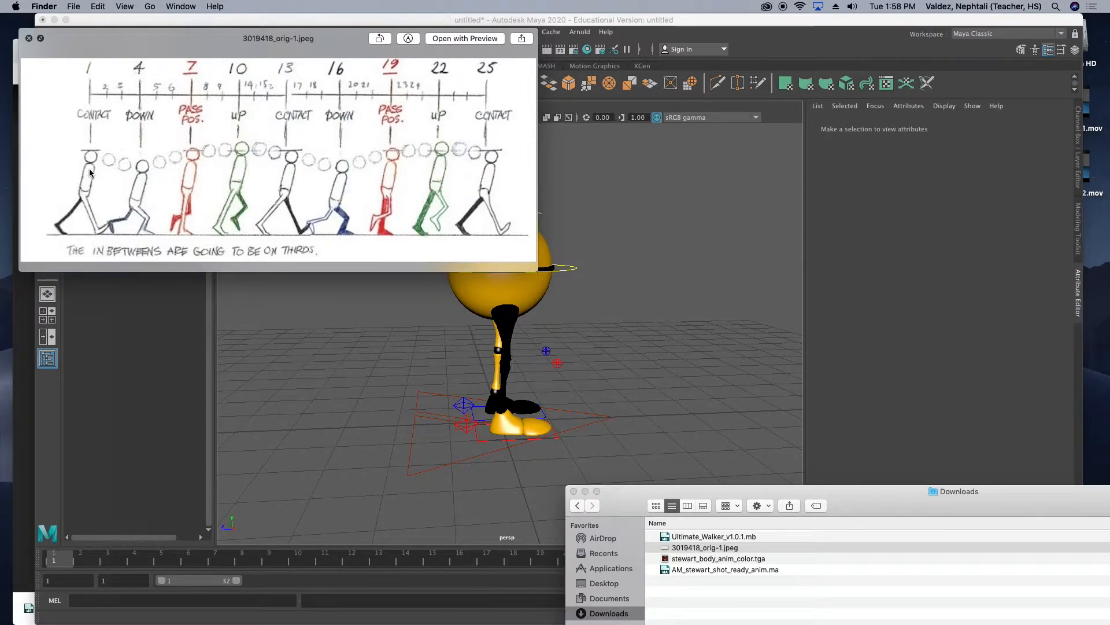
Return to Maya, select the walker's right heel IK control and display its channel attributes.
click(64, 561)
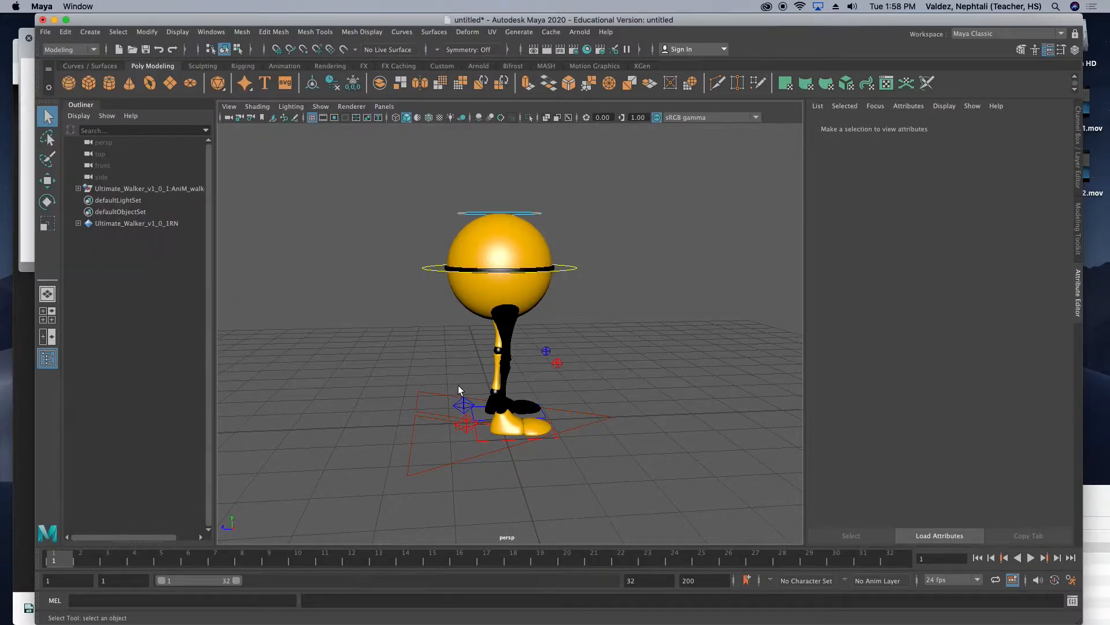
click(464, 423)
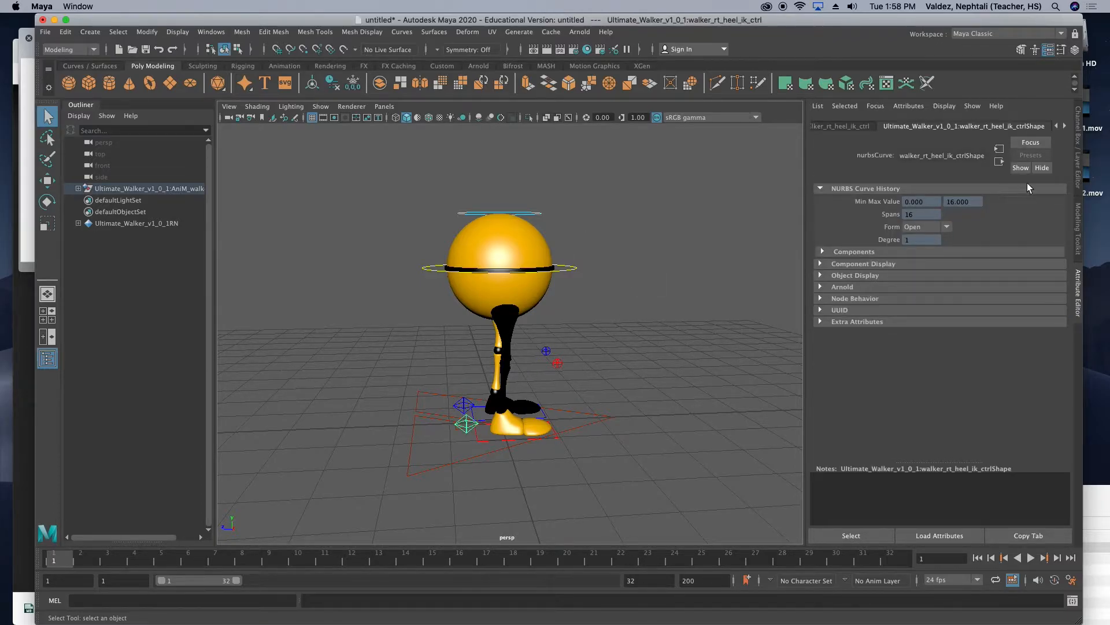
click(1078, 149)
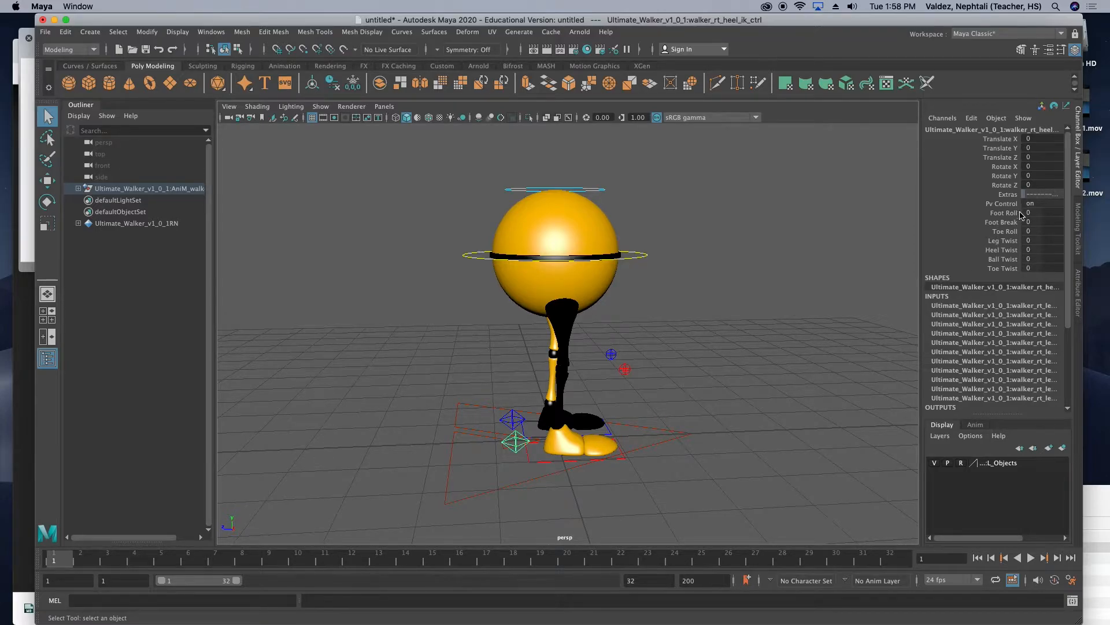
Try a Foot Roll of 19 on the right heel control and undo it.
mouse_move(1025, 212)
mouse_down()
mouse_move(1047, 213)
mouse_move(1003, 212)
mouse_move(1044, 212)
mouse_up()
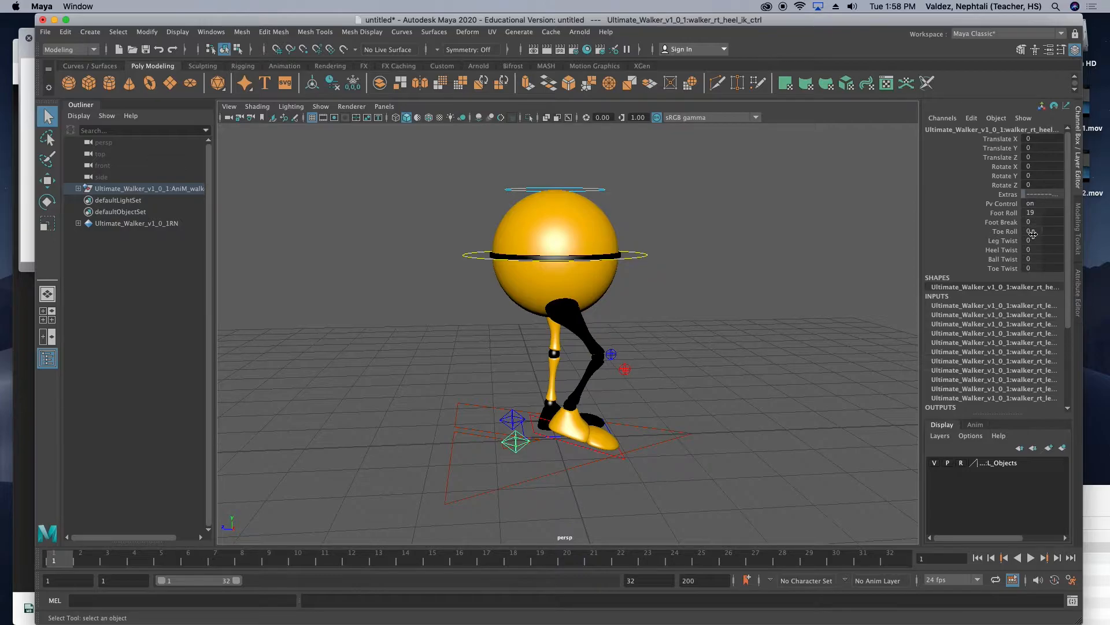
key(super+z)
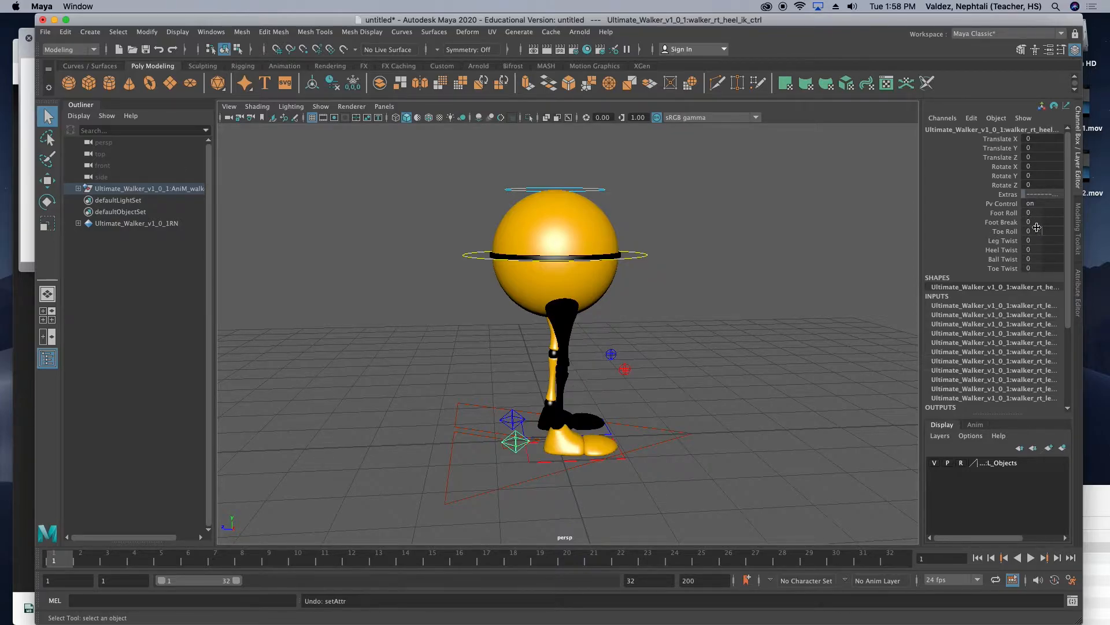
Set the right heel control's Foot Break to 44, Toe Roll -87, Leg Twist -57, Heel Twist -23, Ball Twist 44 and Toe Twist 83.
drag(1025, 225, 1036, 268)
double_click(1034, 268)
text(10)
key(Return)
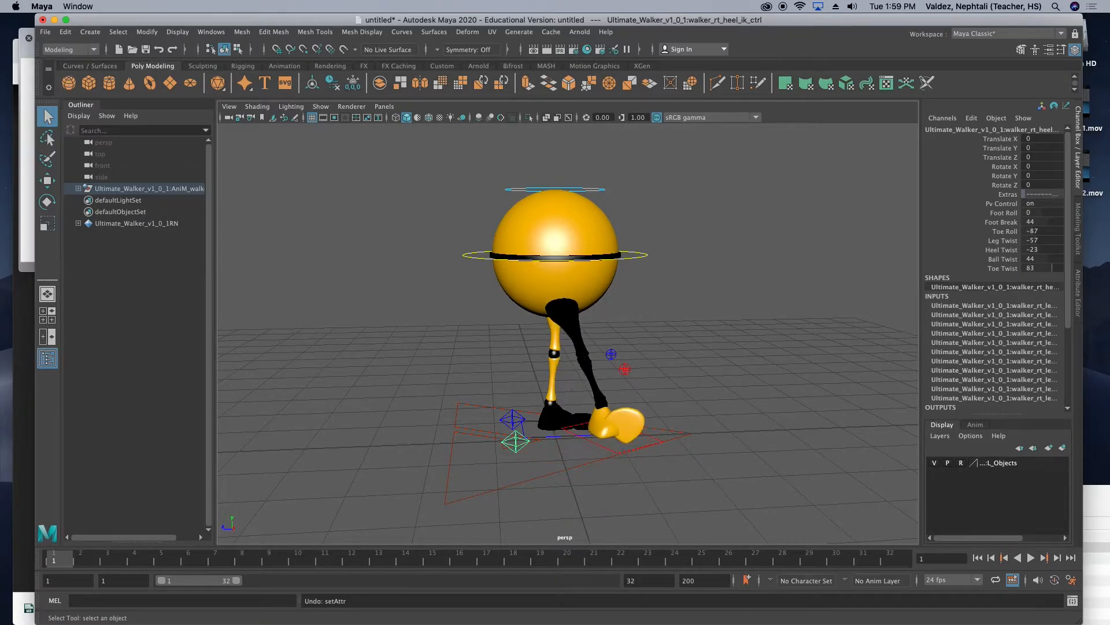
Reset all of the right heel control's foot attributes, from Foot Roll through Toe Twist, to 0.
click(1039, 213)
drag(1038, 213, 1033, 266)
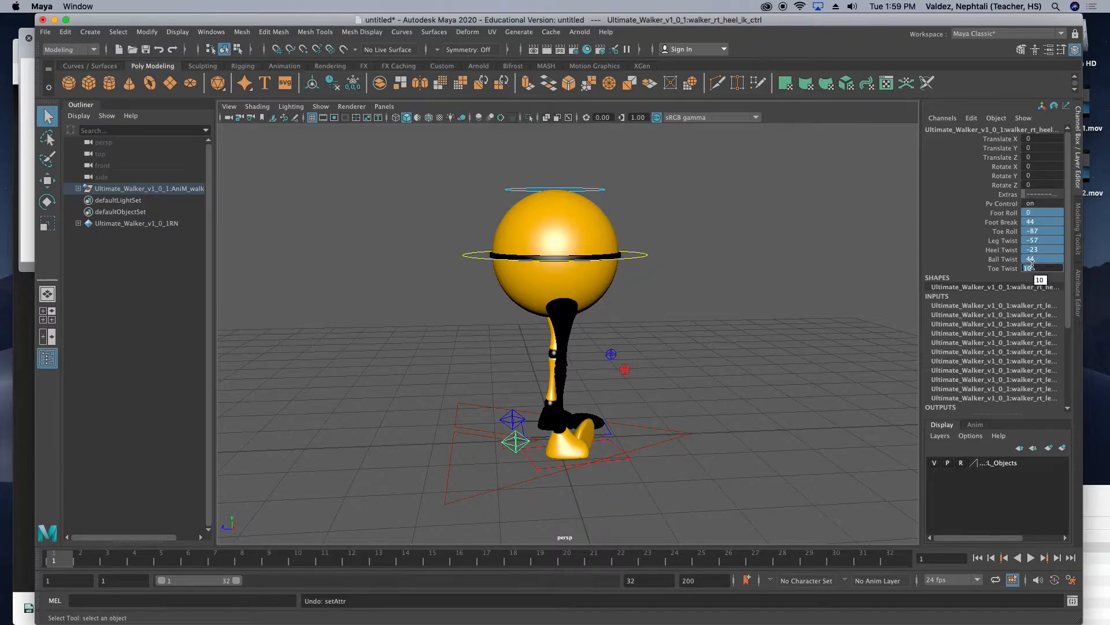
text(0)
key(Return)
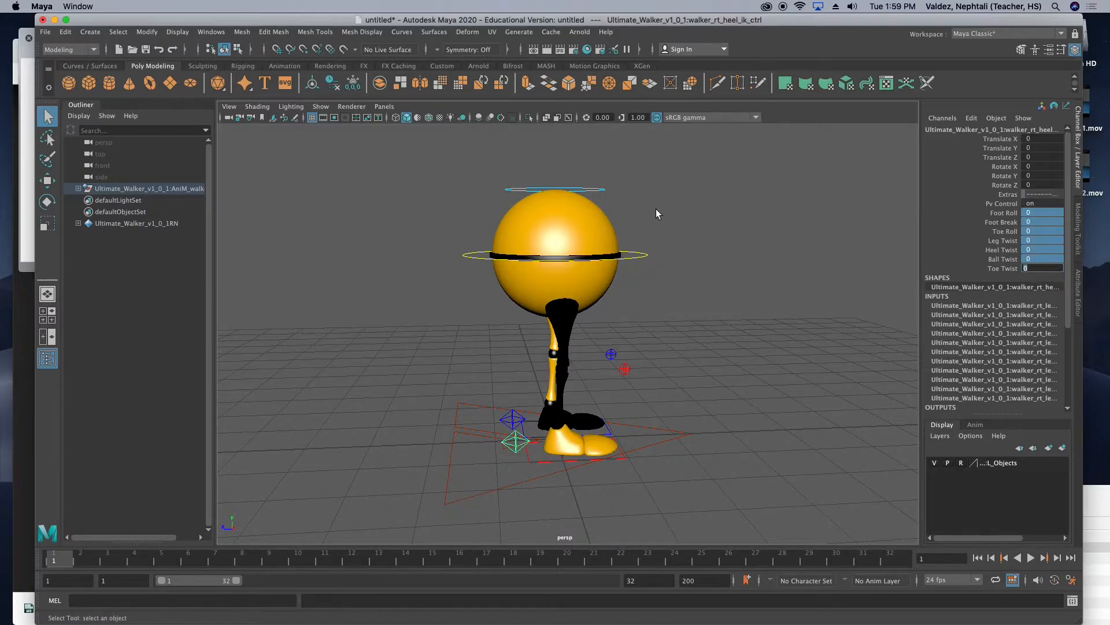
Consult the contact pose in the walk cycle reference and lower the walker's main body control to about -0.213 in Translate Y.
click(23, 189)
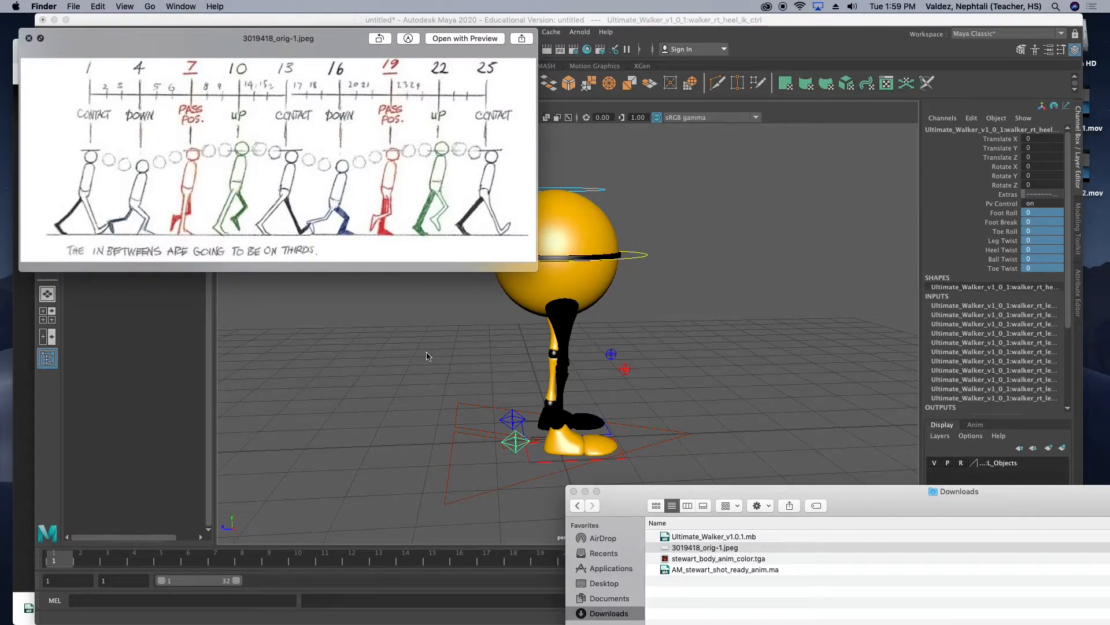
click(429, 397)
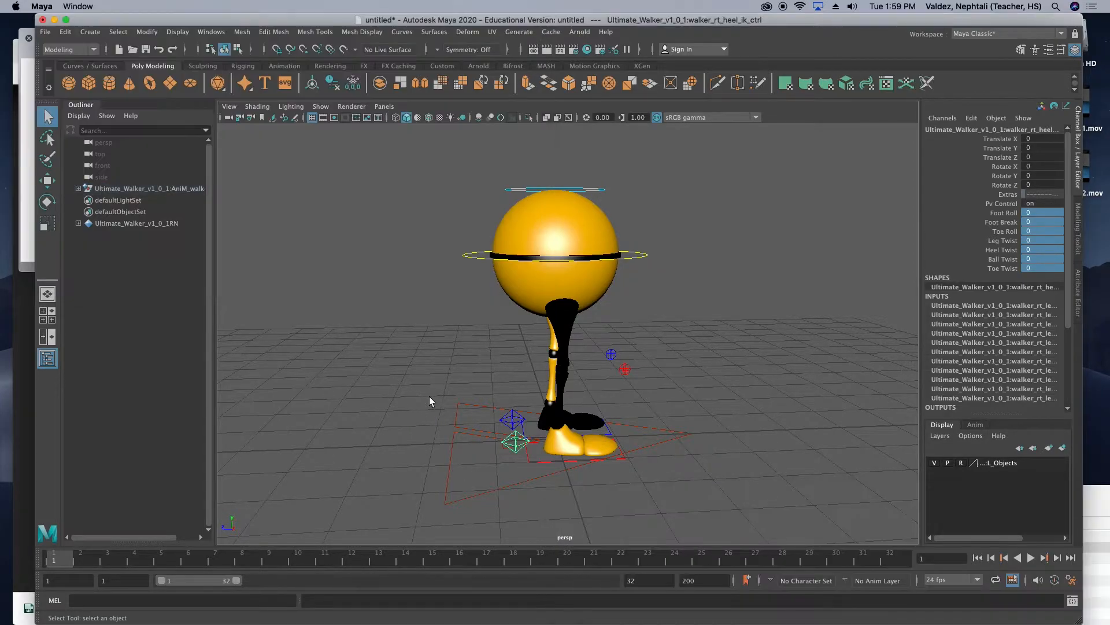
click(480, 257)
key(w)
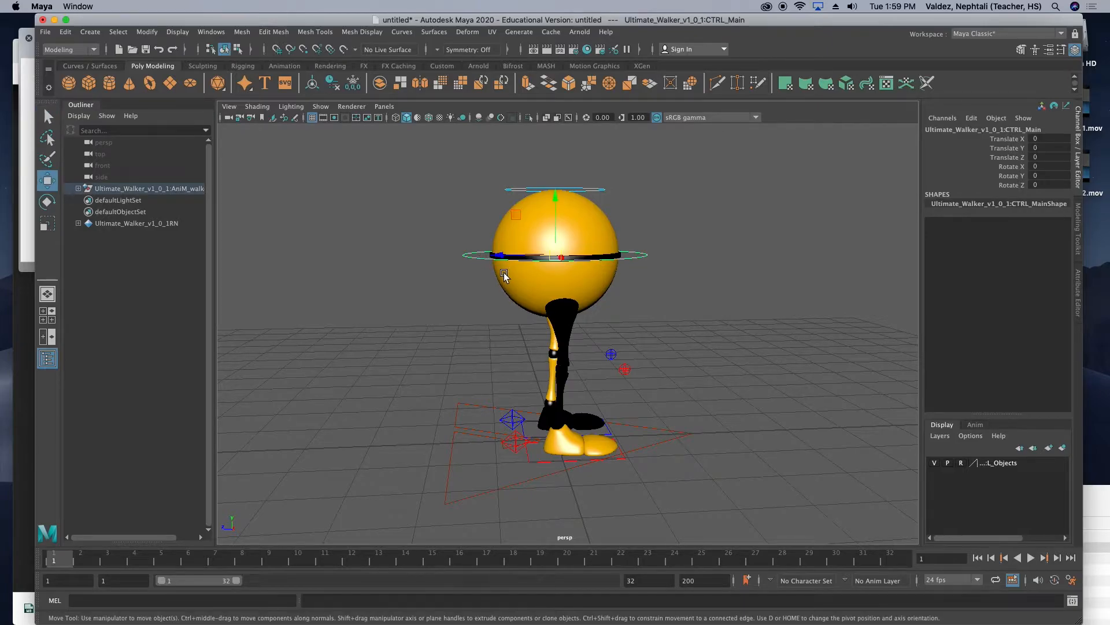
drag(554, 201, 554, 216)
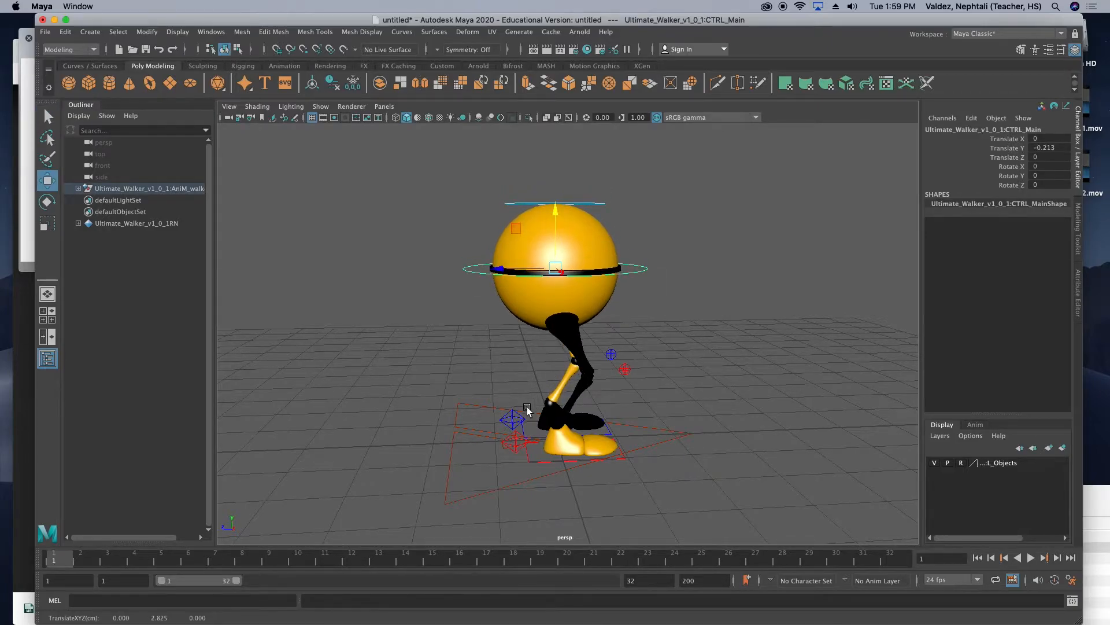
Spread the feet for the contact pose, right heel control forward to about 0.885 and left heel control back to about -0.838 in Translate Z.
click(526, 444)
drag(487, 453, 544, 451)
click(503, 419)
drag(480, 434, 431, 425)
Set the right heel control's Foot Roll to -38, move it forward to about 1.324 in Translate Z, and key it on frame 1.
click(567, 442)
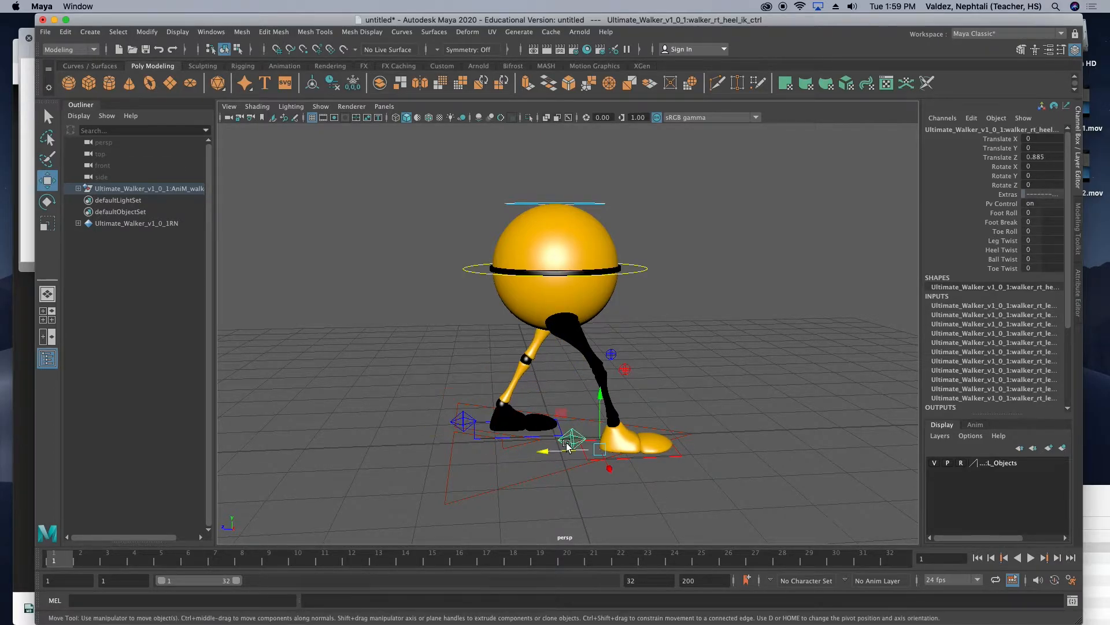
click(1035, 212)
text(-180)
key(Return)
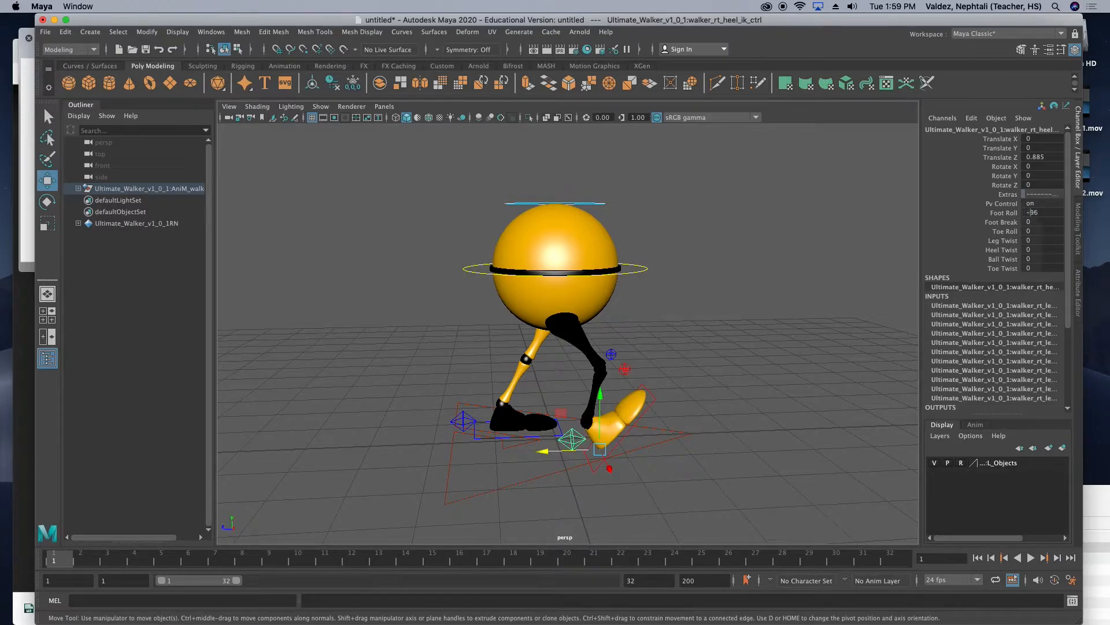
middle_drag(1036, 212, 1039, 213)
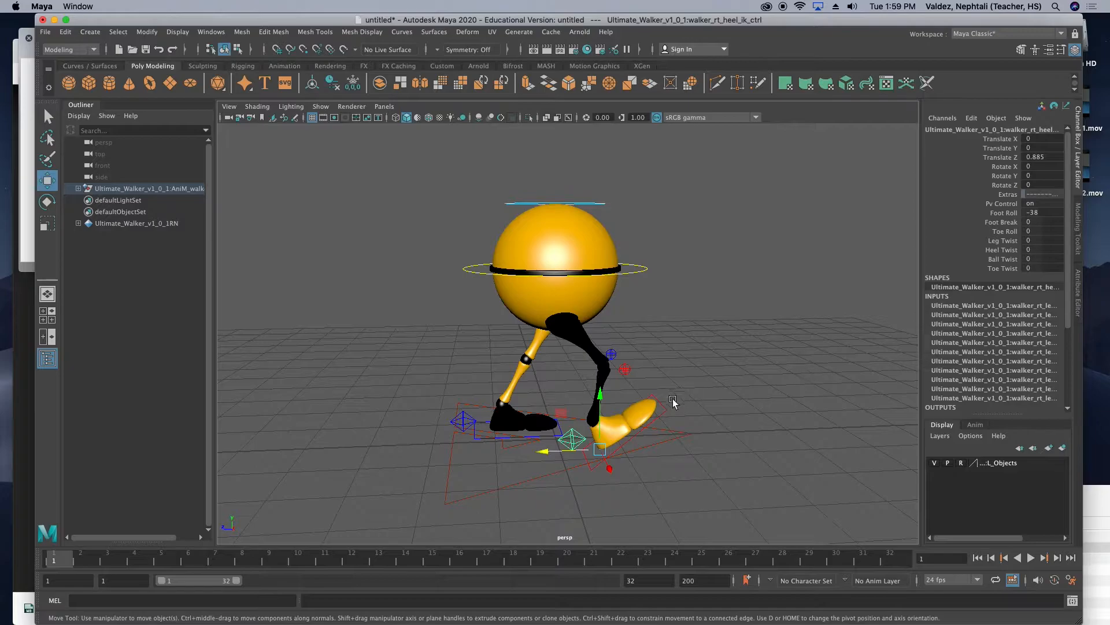
drag(543, 449, 573, 450)
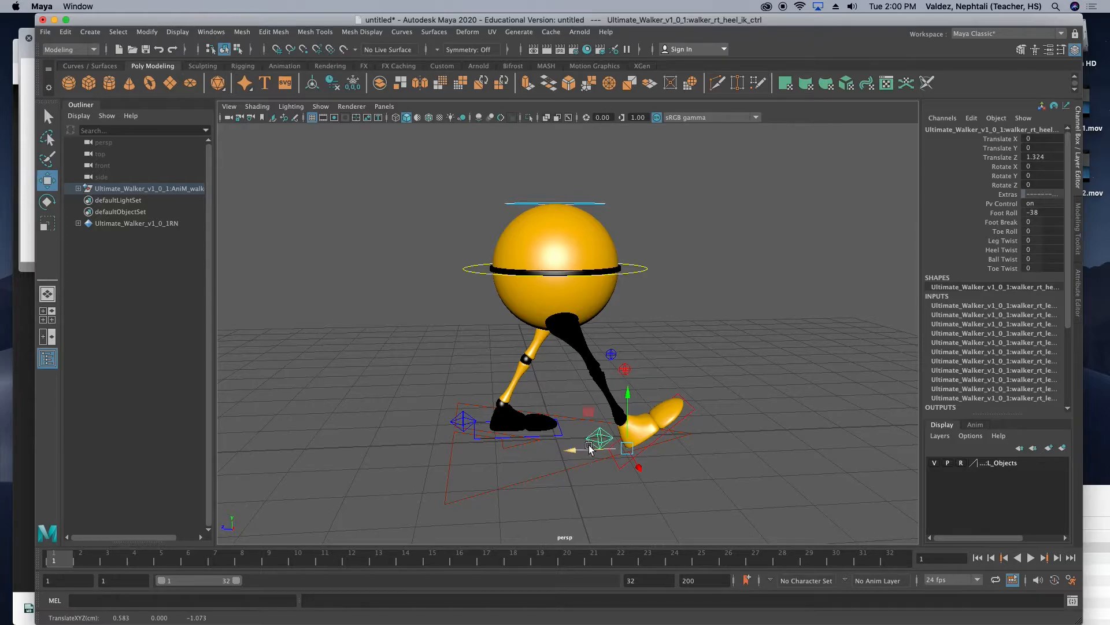
key(s)
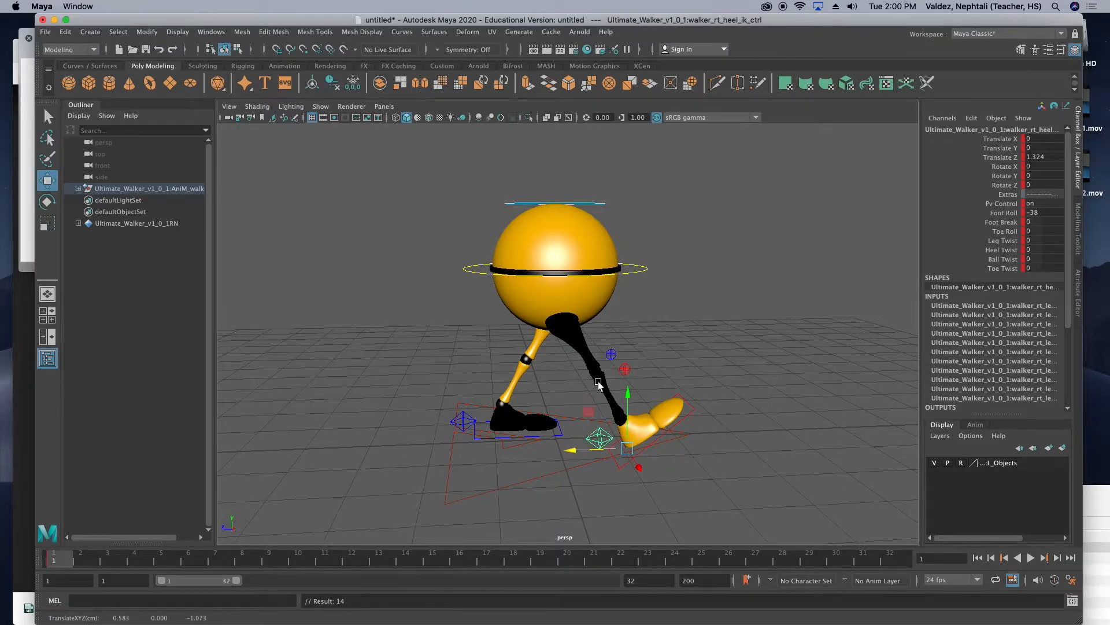
Set the left heel control's Foot Roll to 34, move it back to about -1.75 in Translate Z, and key it and the main body control.
click(463, 421)
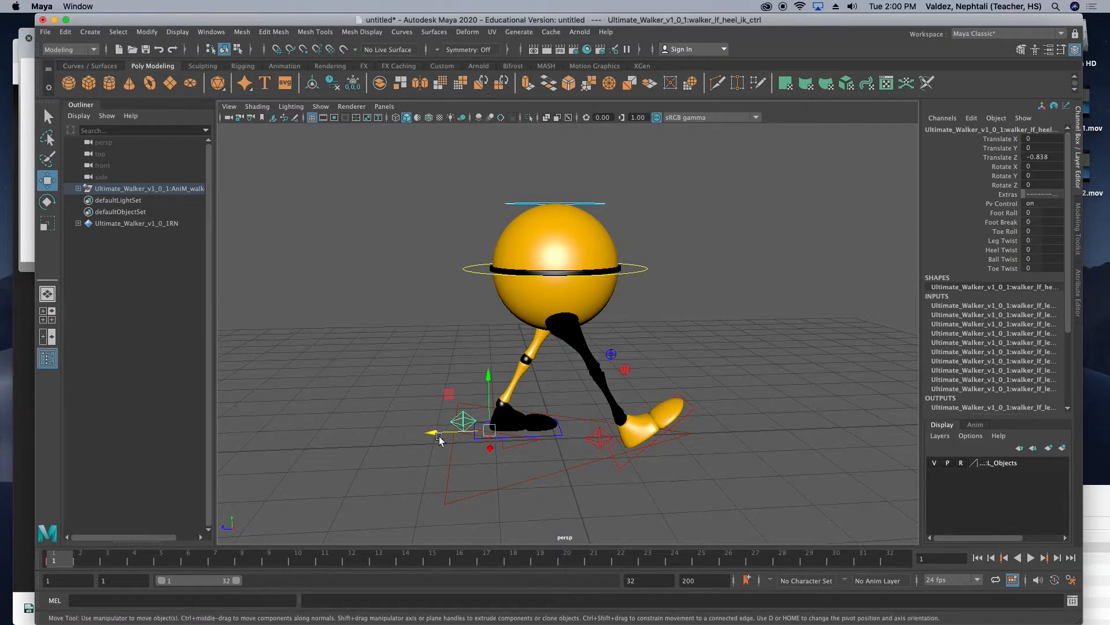
drag(437, 431, 433, 431)
click(1026, 213)
text(-77)
key(Return)
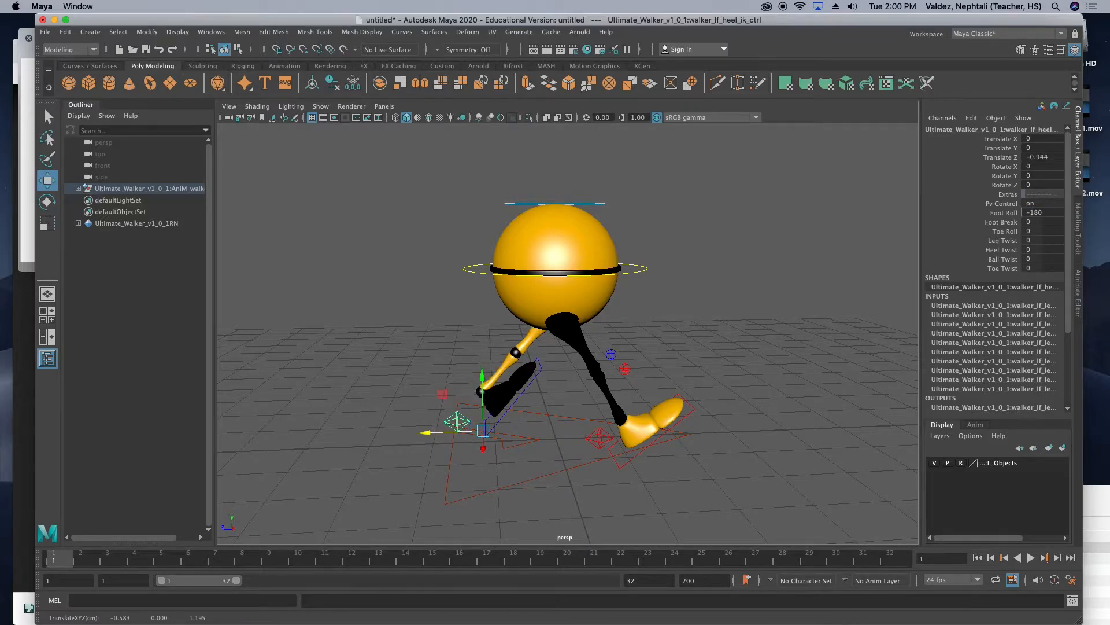
drag(1023, 260, 1049, 259)
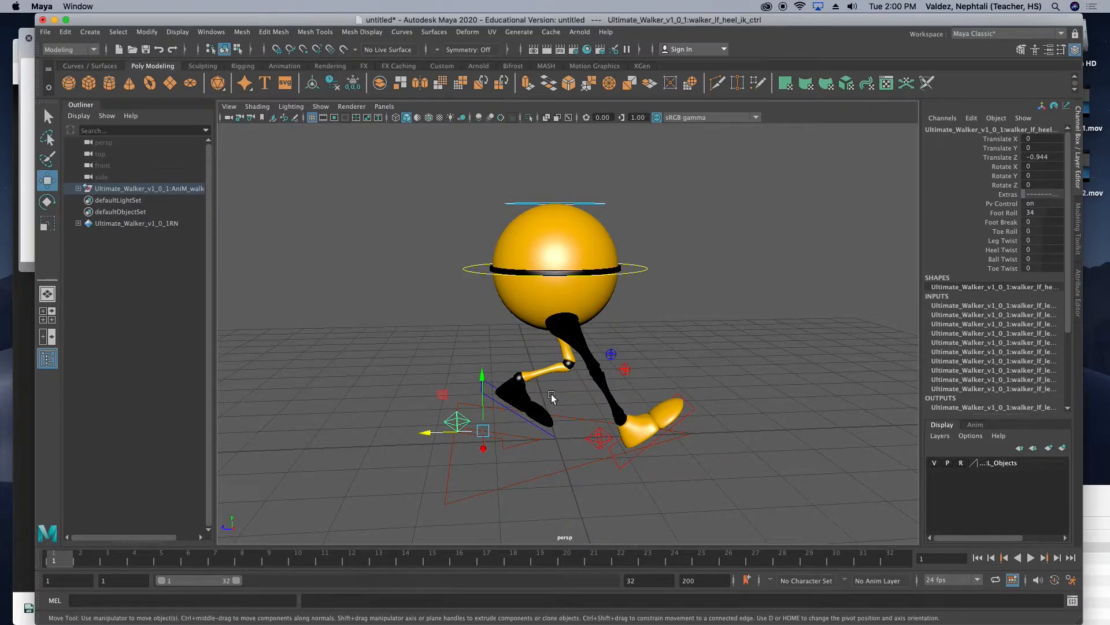
drag(426, 427, 377, 434)
alt+drag(610, 423, 592, 439)
key(s)
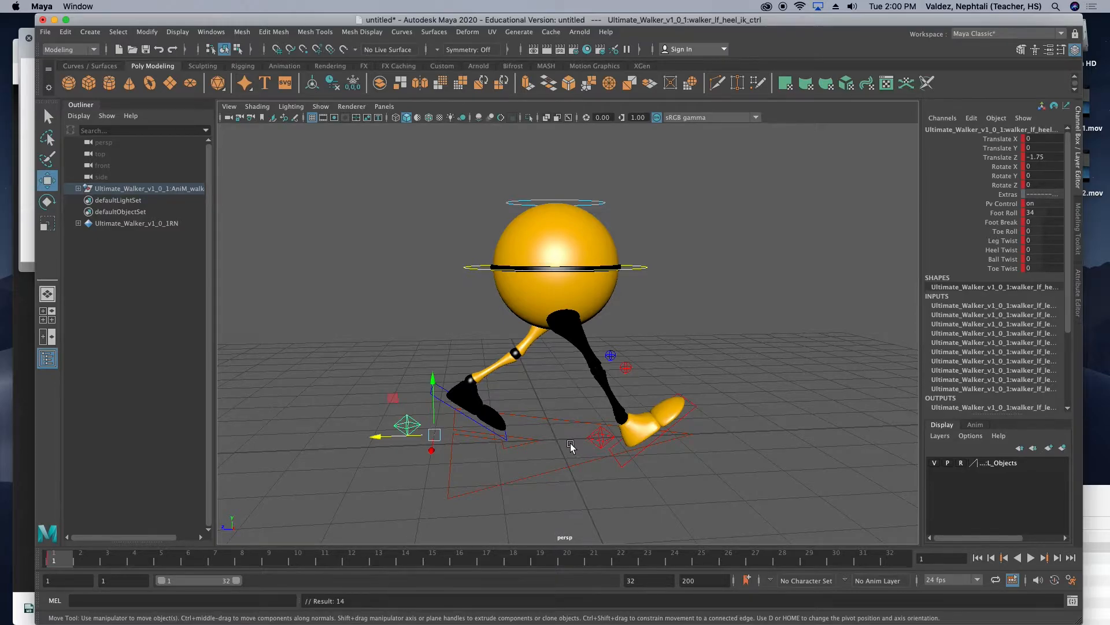
click(475, 268)
key(s)
Set the left heel control's Foot Break to 24, move it to about -1.472 in Translate Z, and re-key the contact pose on frame 1.
click(408, 426)
mouse_move(1042, 222)
middle_down()
mouse_move(1032, 221)
mouse_move(1045, 221)
middle_up()
alt+drag(757, 324, 754, 313)
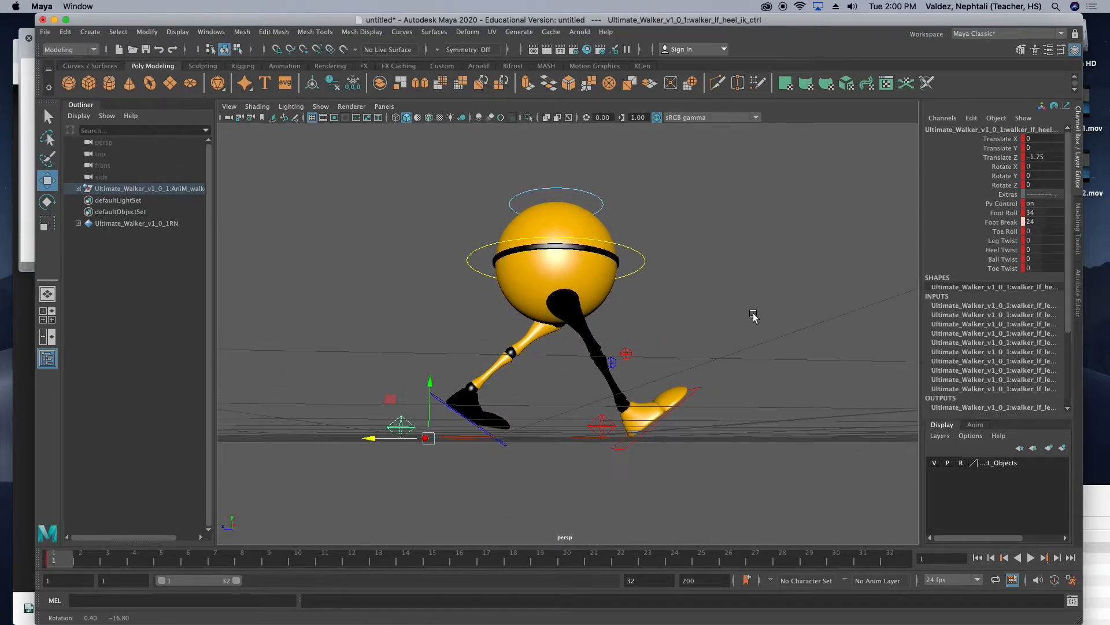
drag(364, 438, 498, 449)
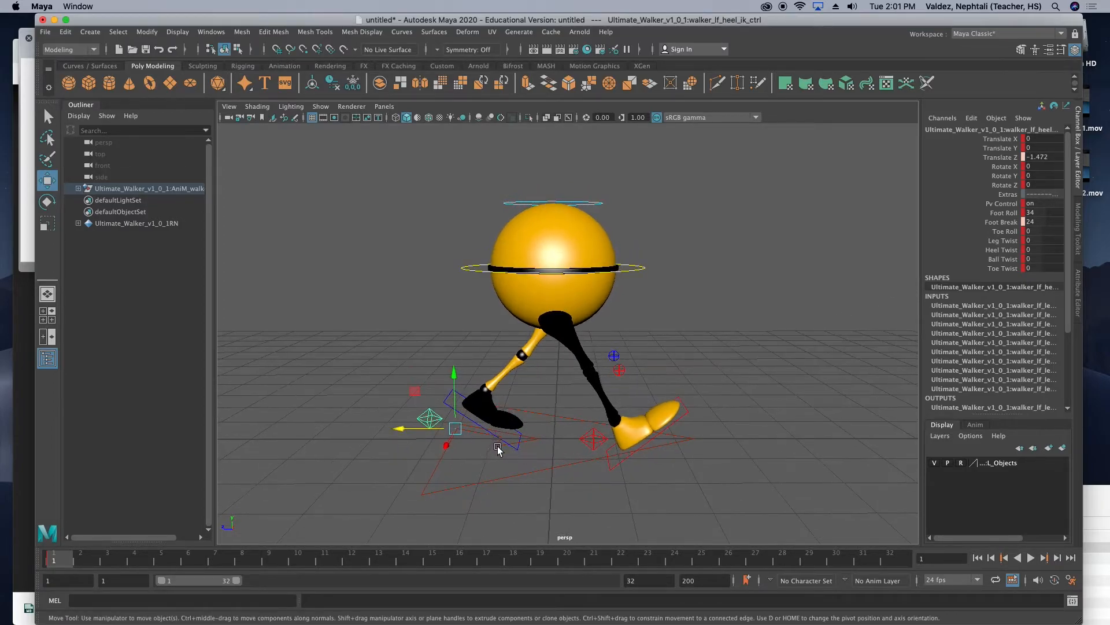
click(596, 440)
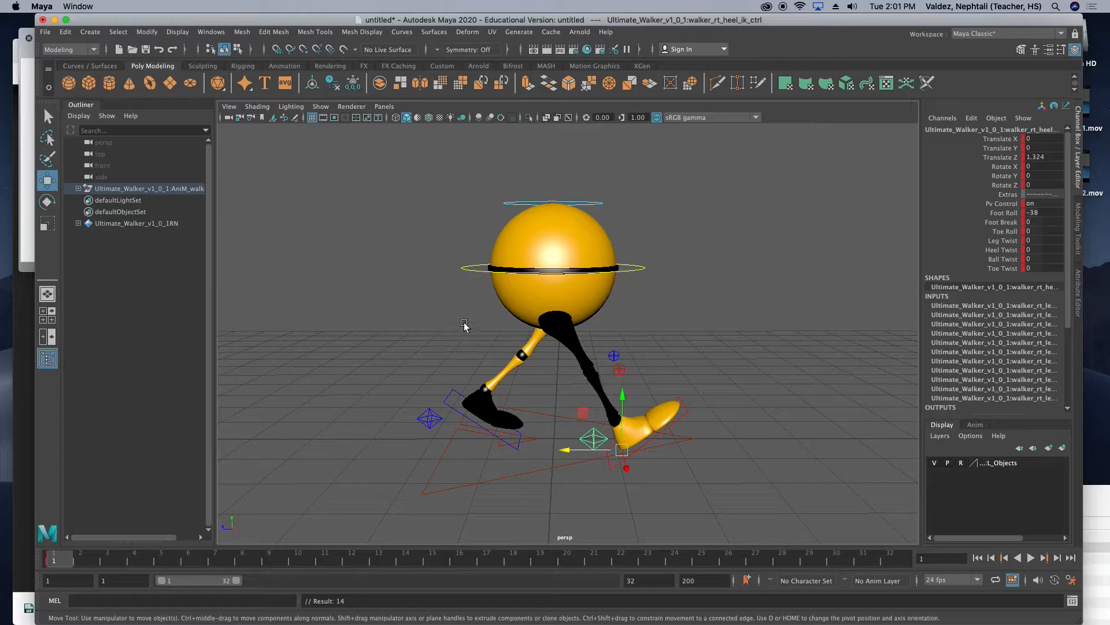
click(466, 268)
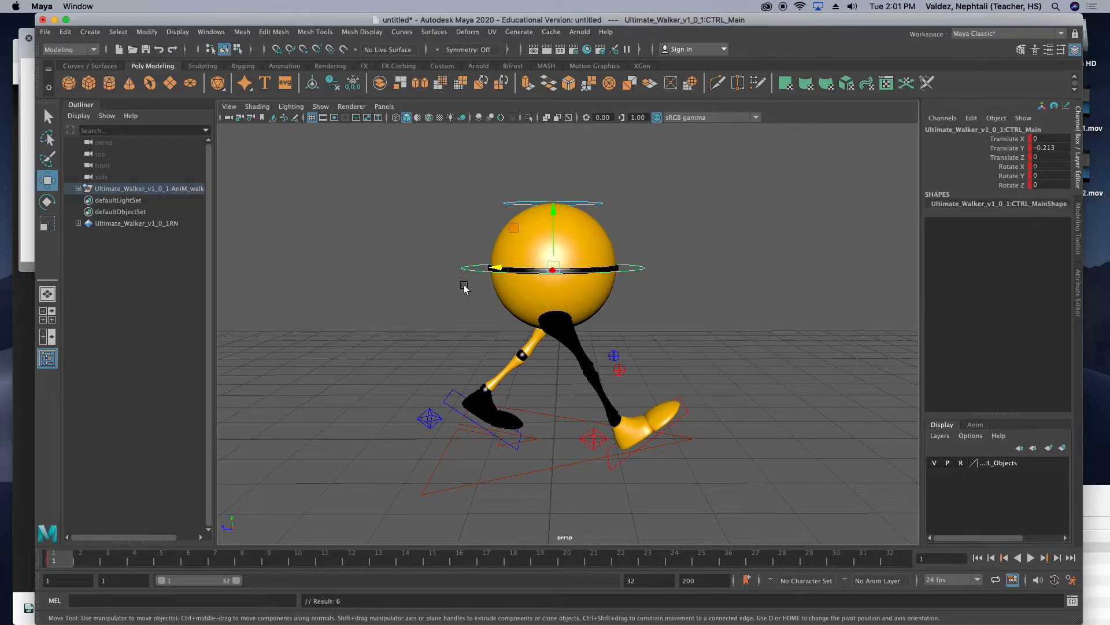
Check the down pose in the reference, go to frame 4, and lower the main body control to about -0.275 in Translate Y.
click(26, 249)
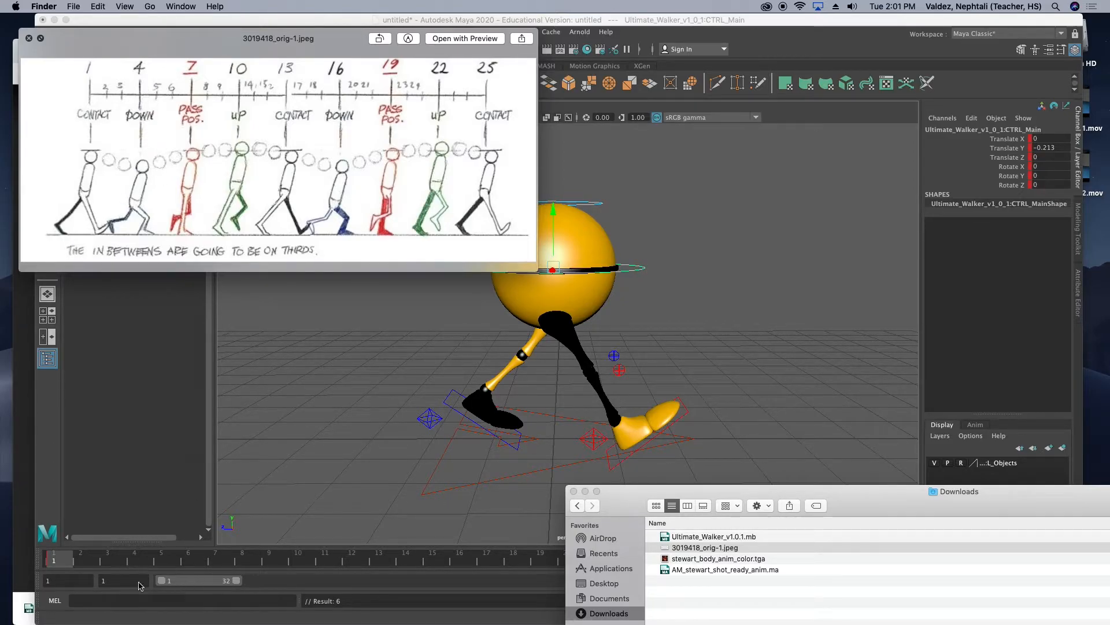
click(134, 559)
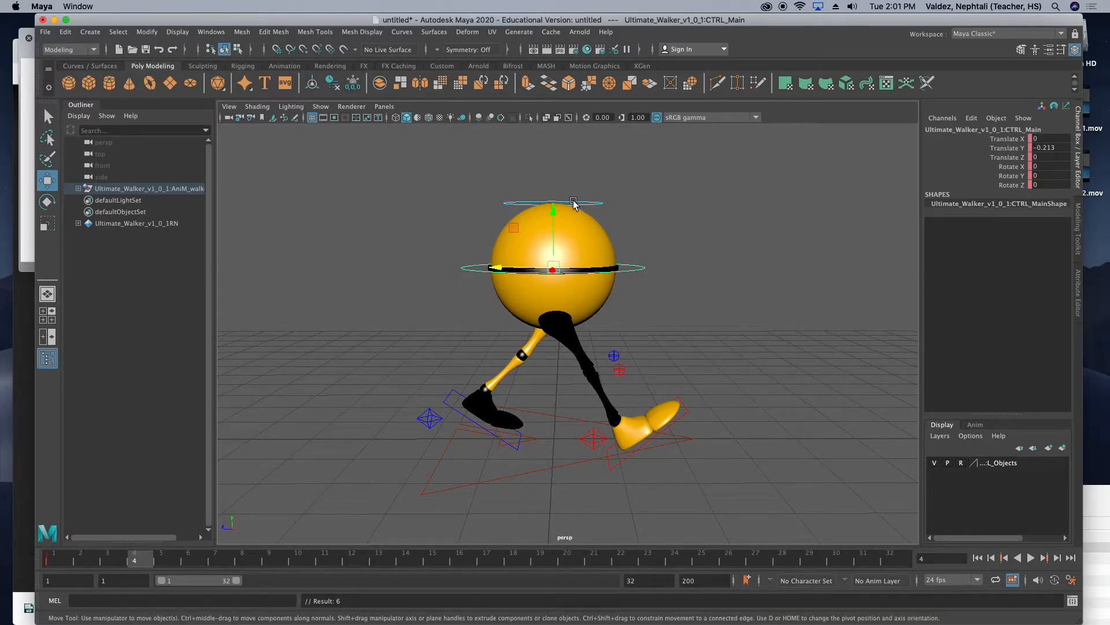
drag(553, 208, 554, 215)
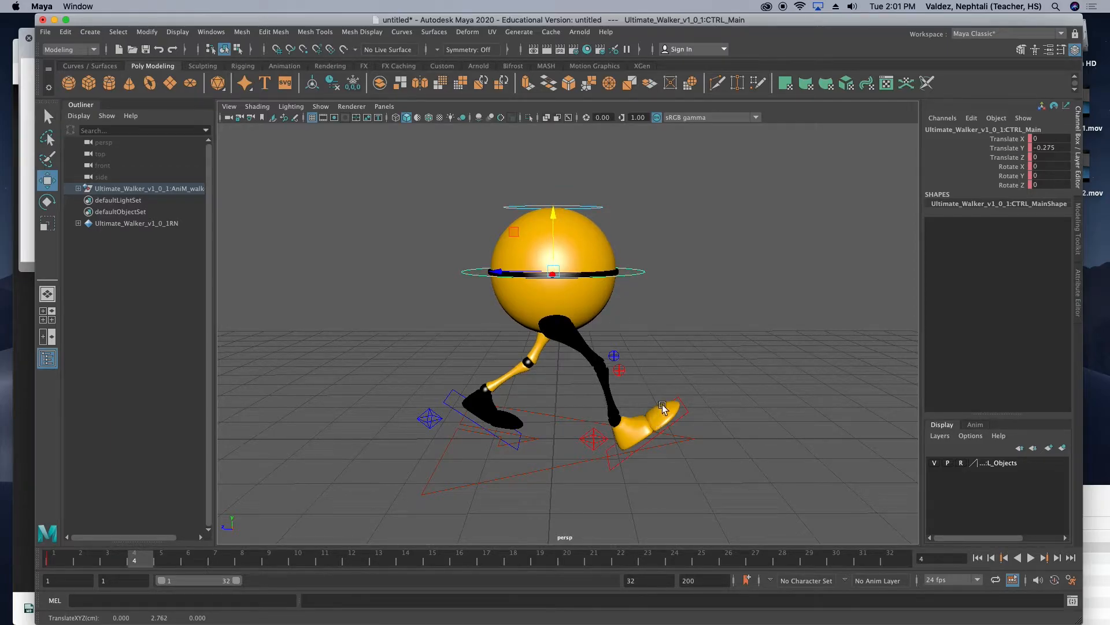
On frame 4, flatten the right foot with Foot Roll 0, move its heel control back to about 0.651 in Translate Z, and key it.
click(596, 438)
drag(579, 444, 555, 443)
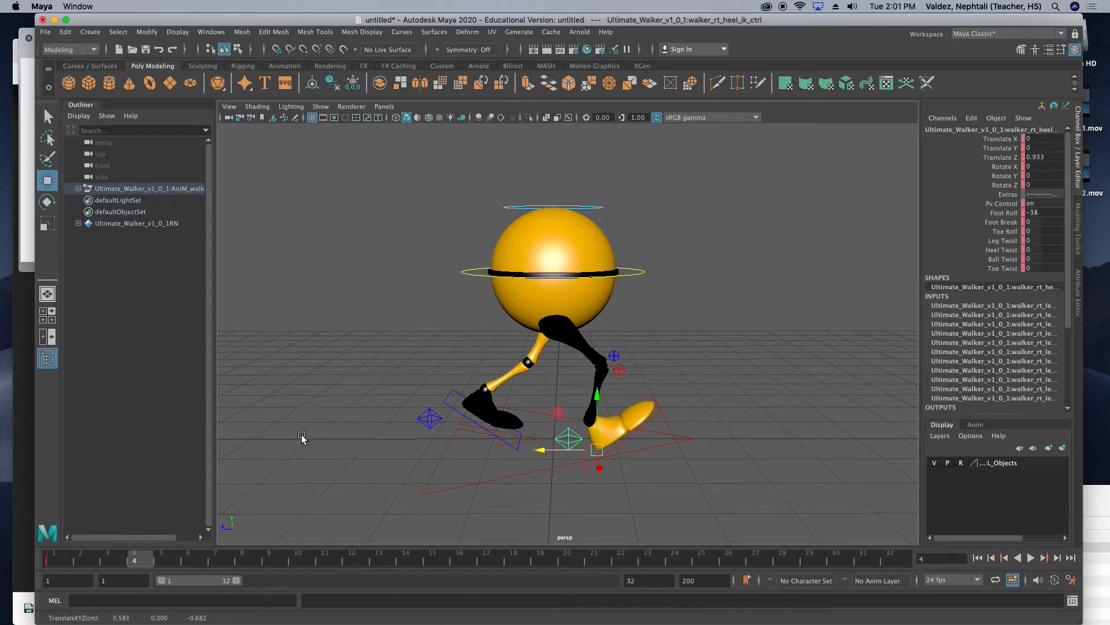
click(27, 238)
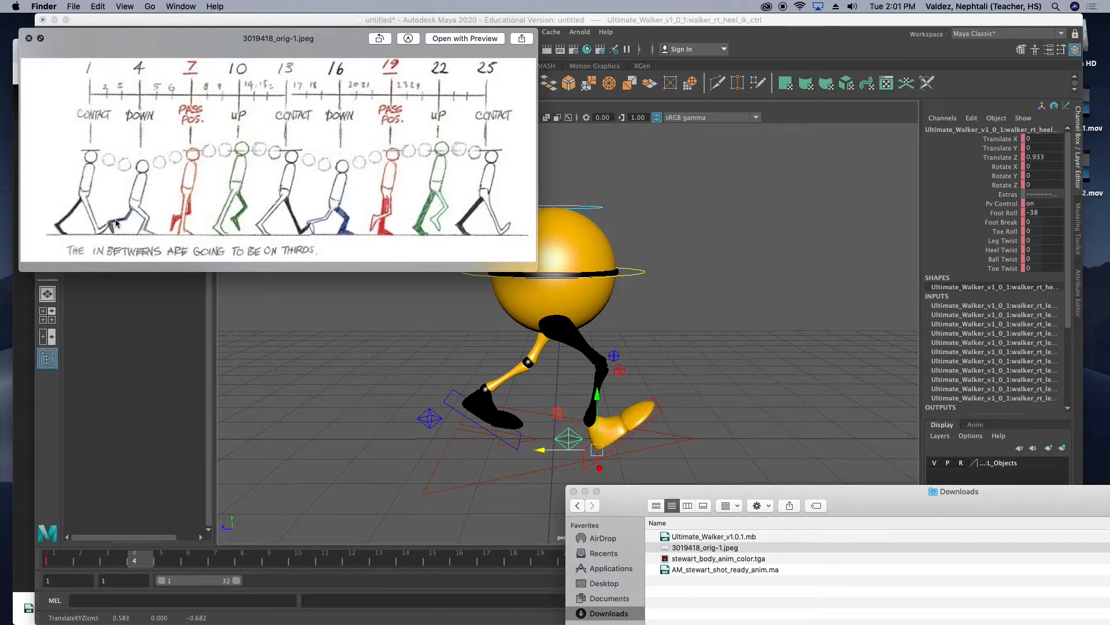
click(285, 377)
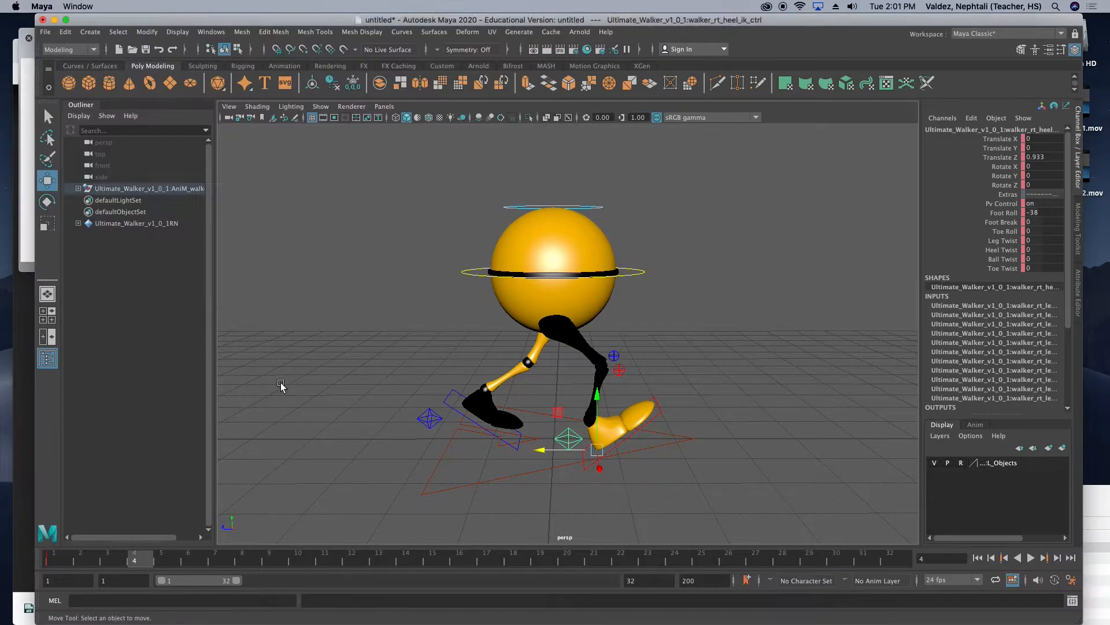
click(280, 383)
click(560, 440)
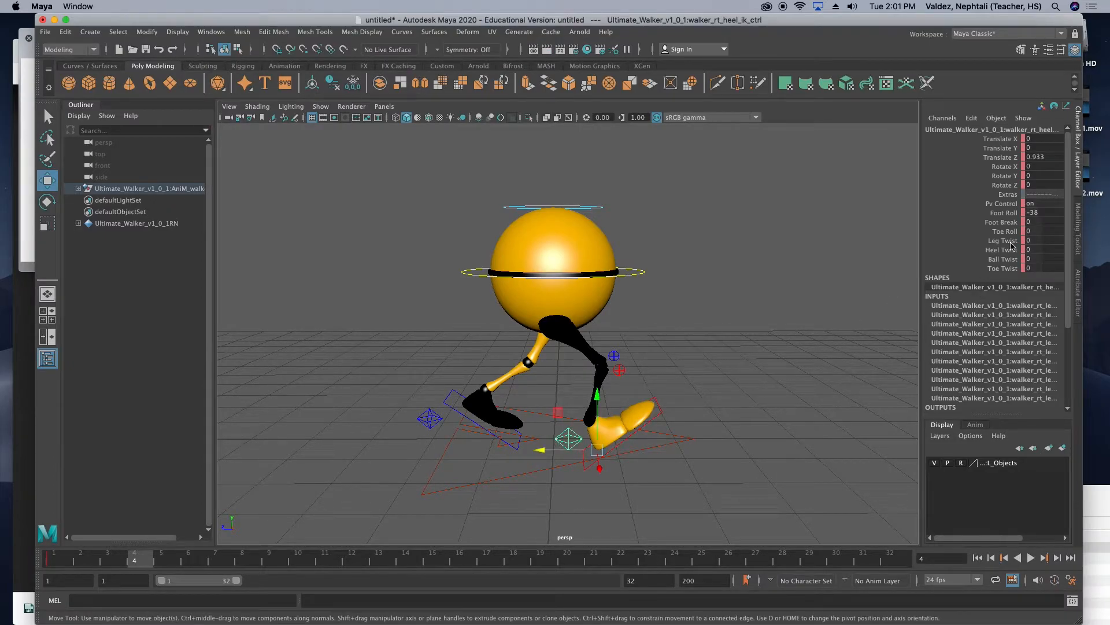
double_click(1040, 213)
text(0)
key(Return)
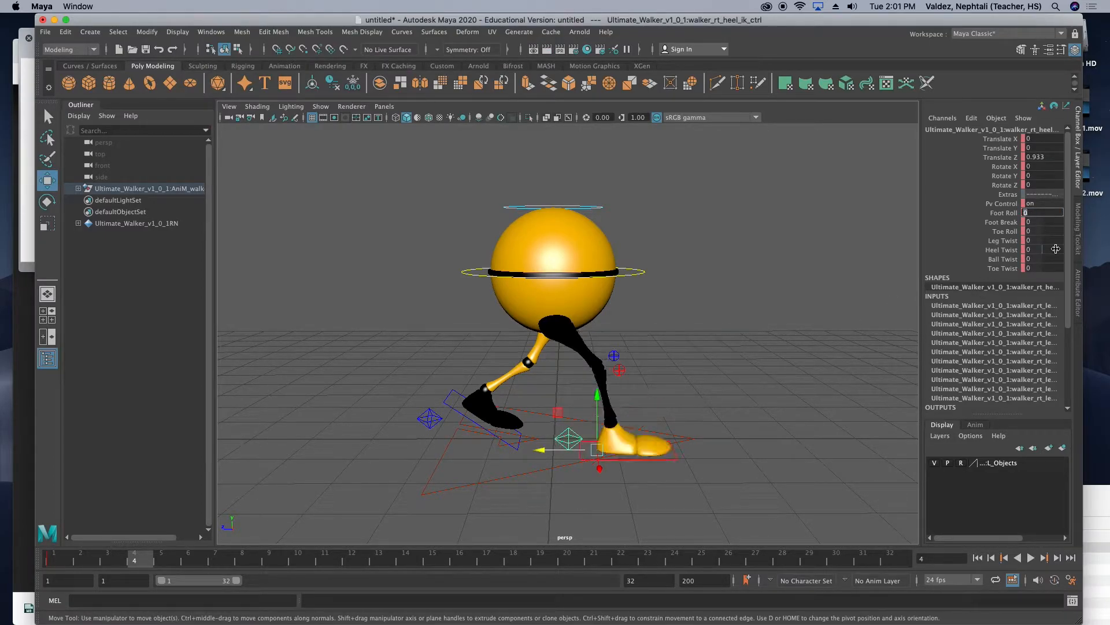
drag(549, 443, 540, 438)
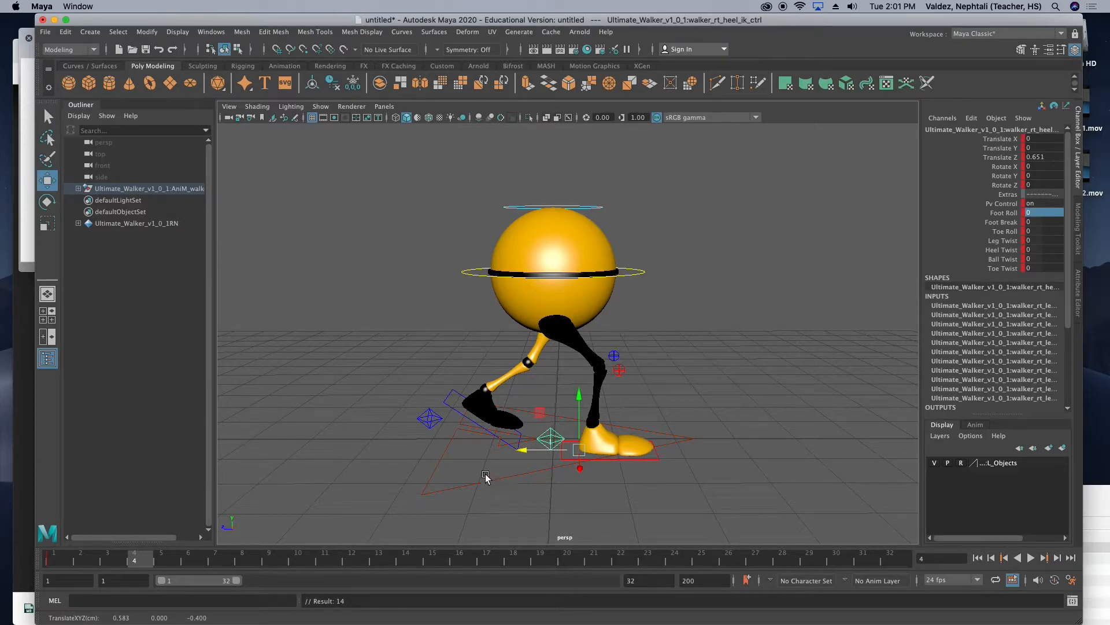
Set the left heel control's Foot Break to 0 and Foot Roll to 68, move it to about -2.166 in Translate Z, and key it.
click(430, 417)
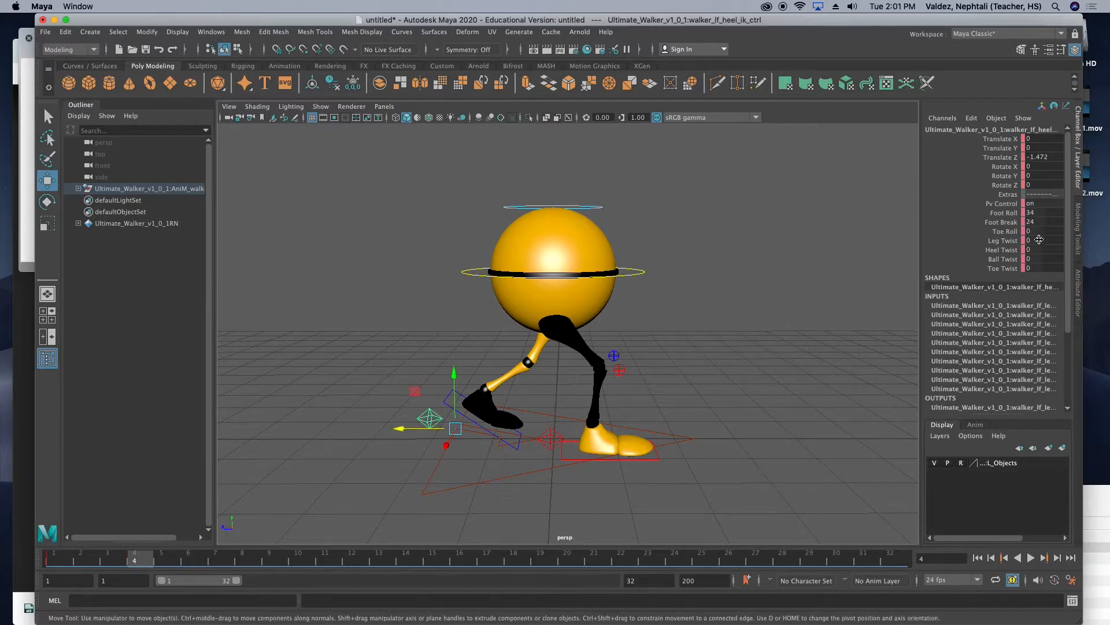
double_click(1041, 222)
text(0)
key(Return)
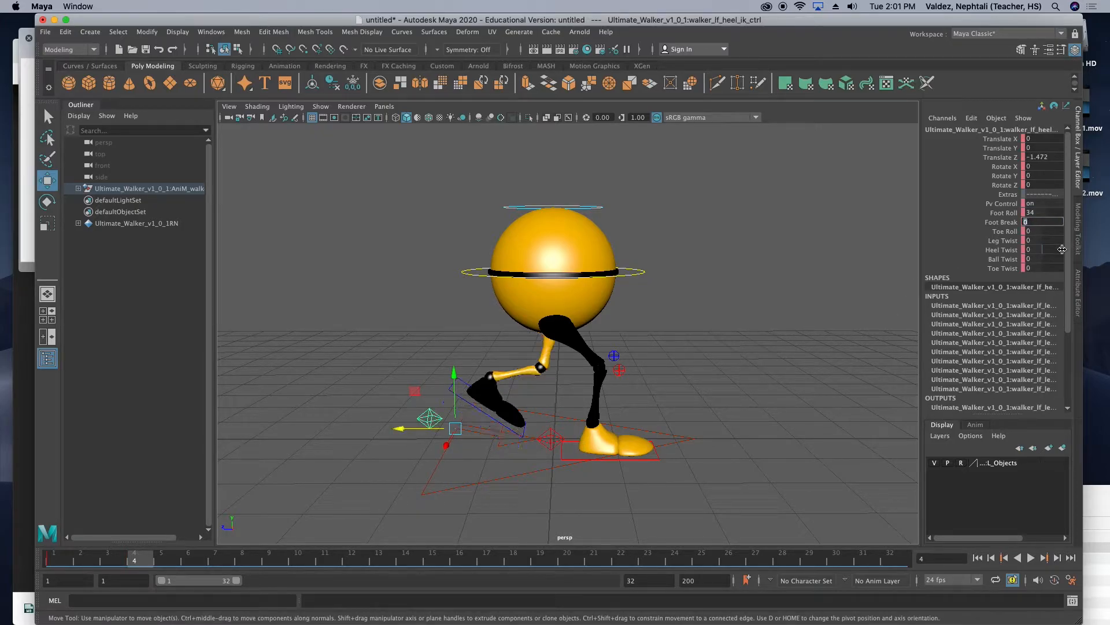
drag(1027, 213, 1031, 212)
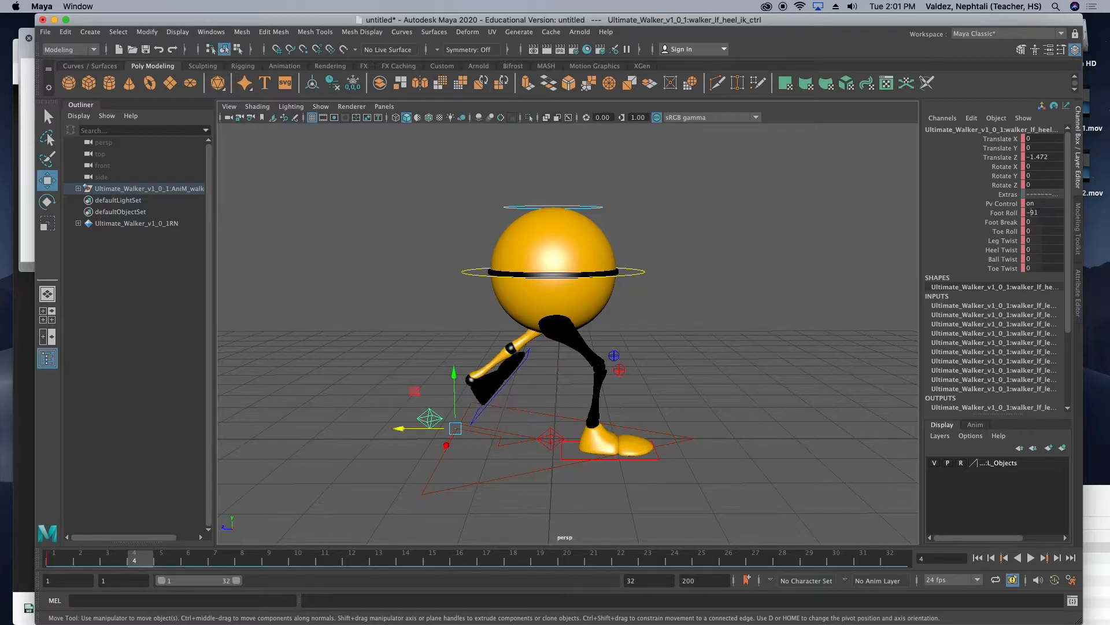
middle_drag(1018, 237, 1051, 241)
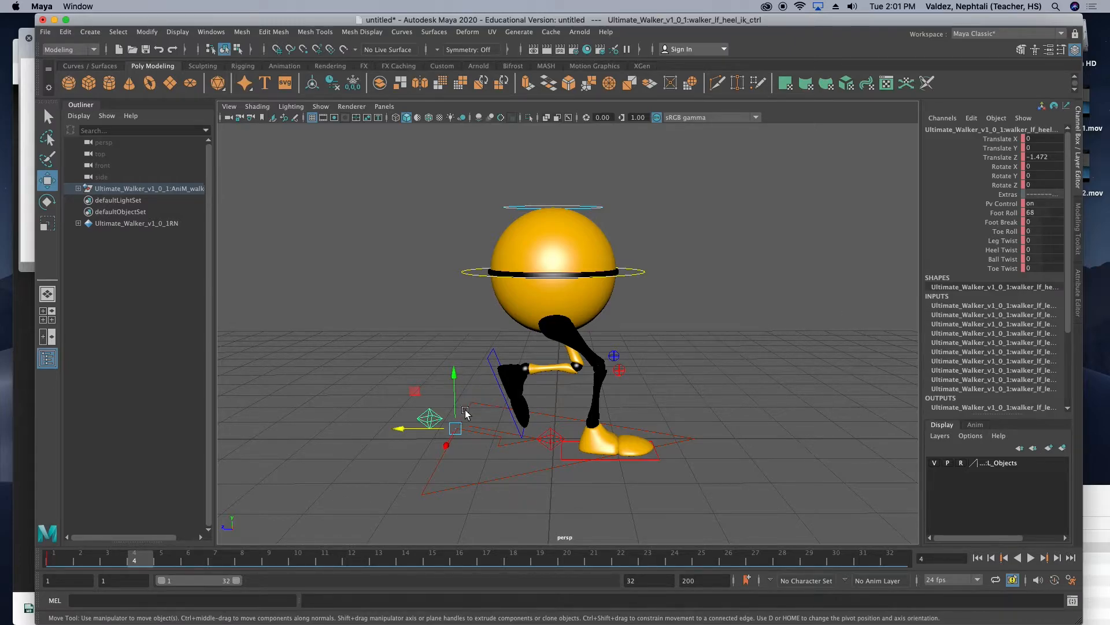
drag(407, 428, 377, 428)
key(s)
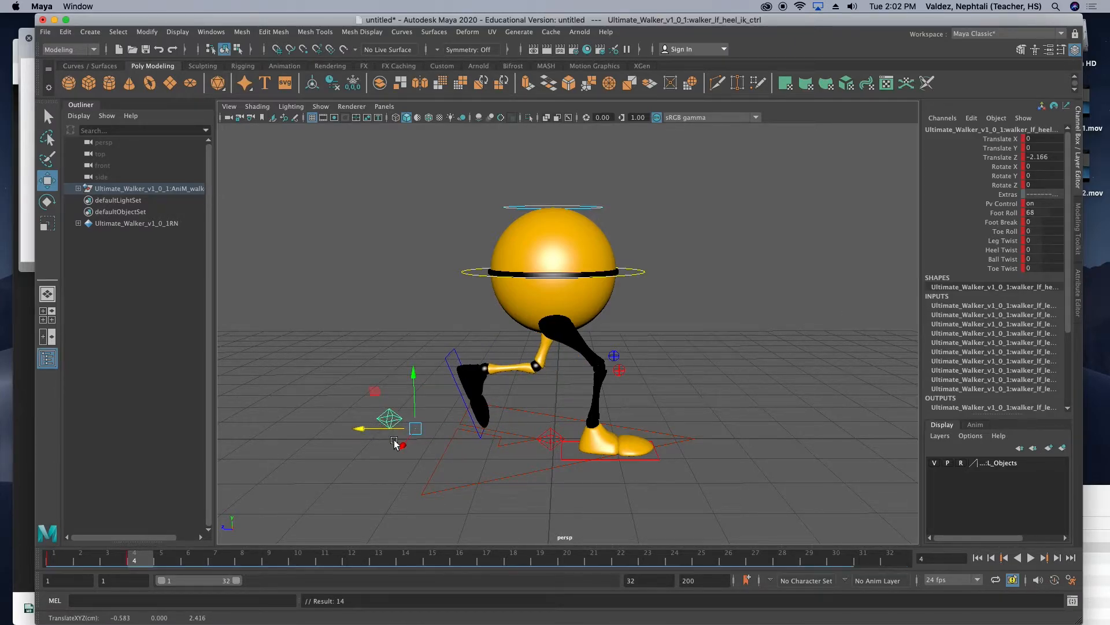
Lower the main body control to about -0.347 in Translate Y and key it on frame 4.
click(553, 443)
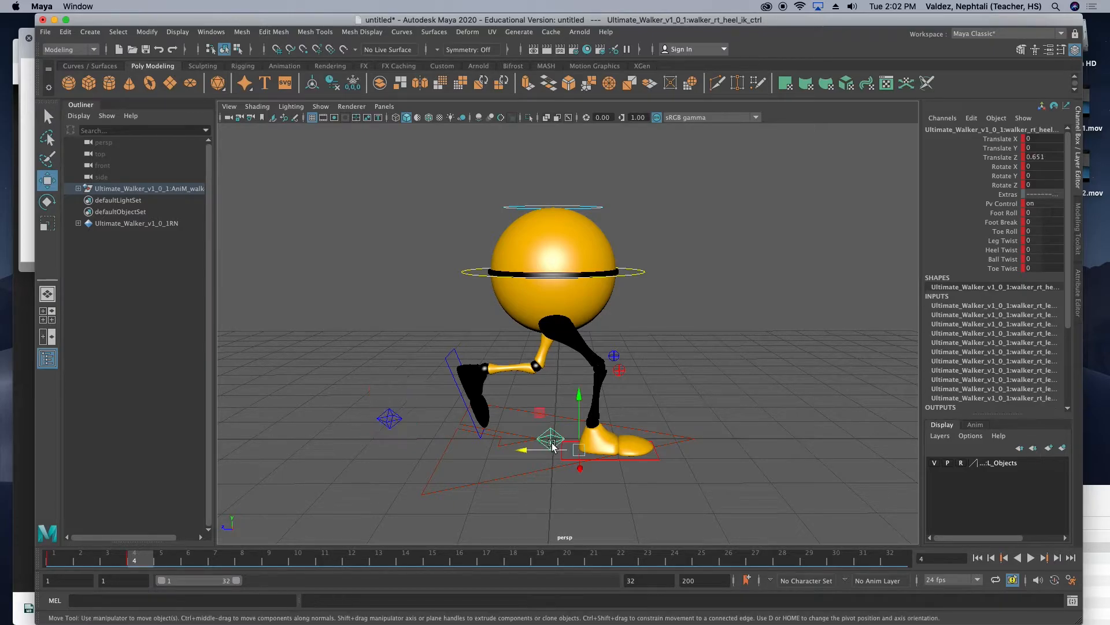
click(632, 280)
drag(554, 227, 556, 230)
key(s)
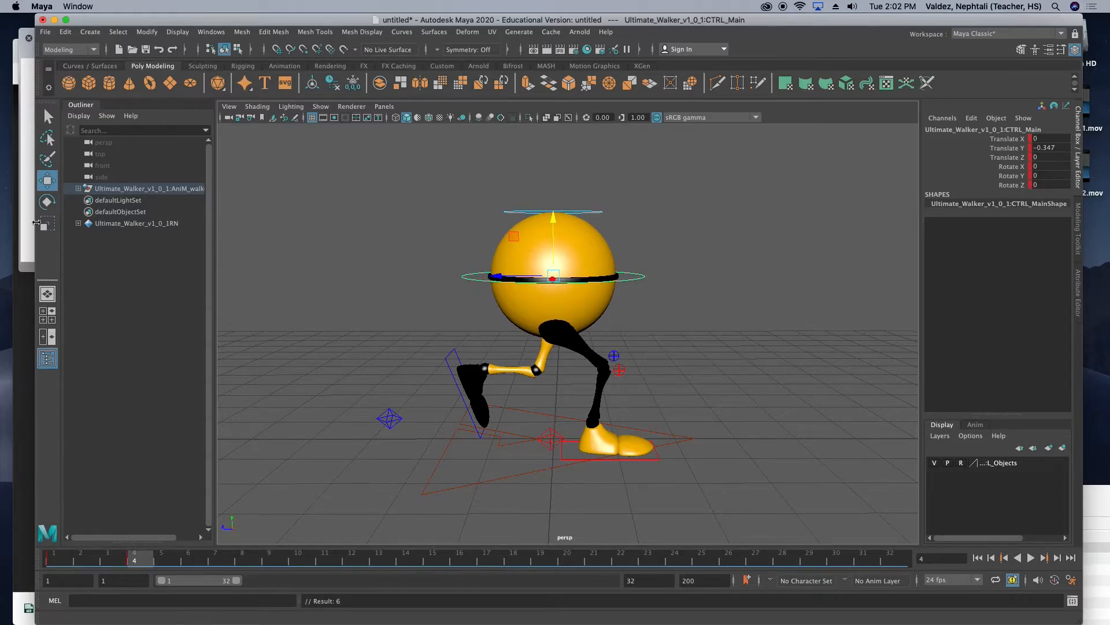
Compare the frame 4 pose with the reference's down pose and inspect the left heel and main body controls.
click(26, 216)
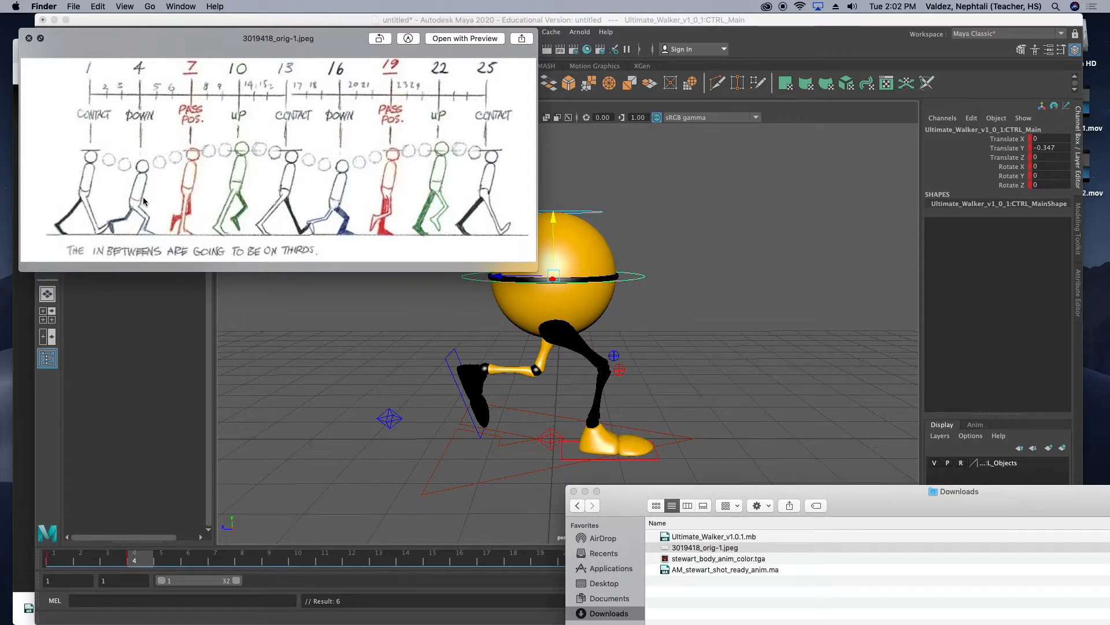
click(423, 414)
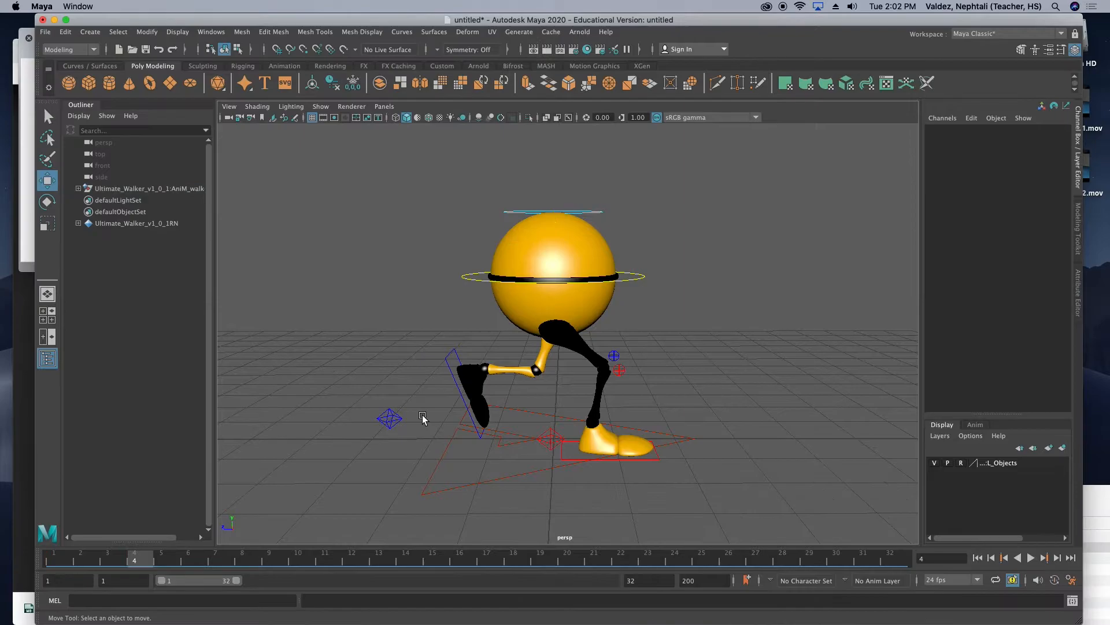
click(548, 444)
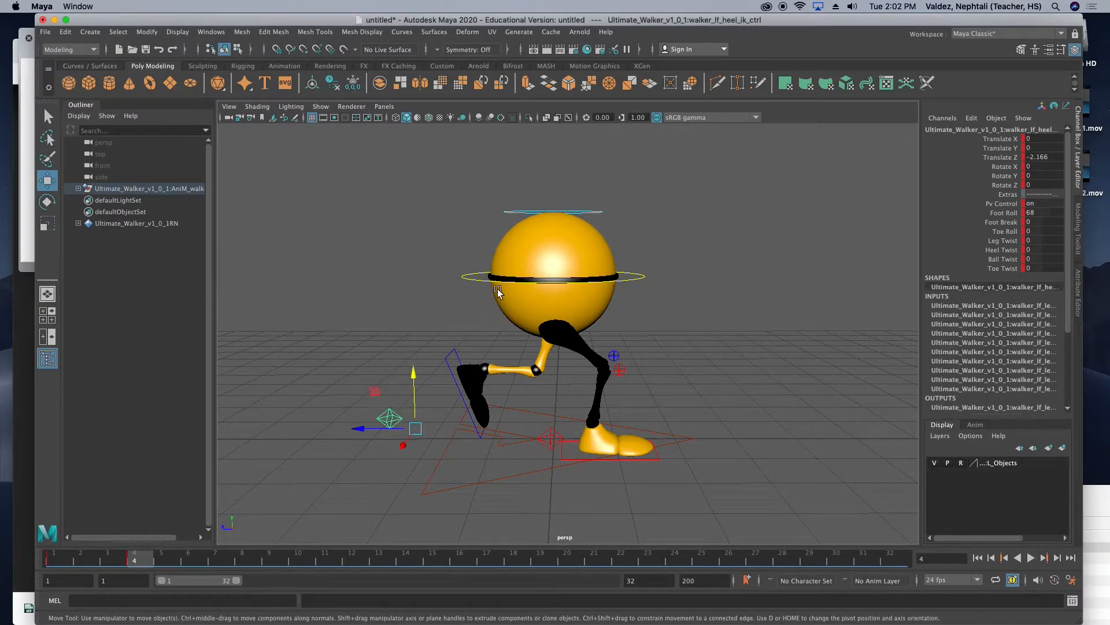
click(475, 278)
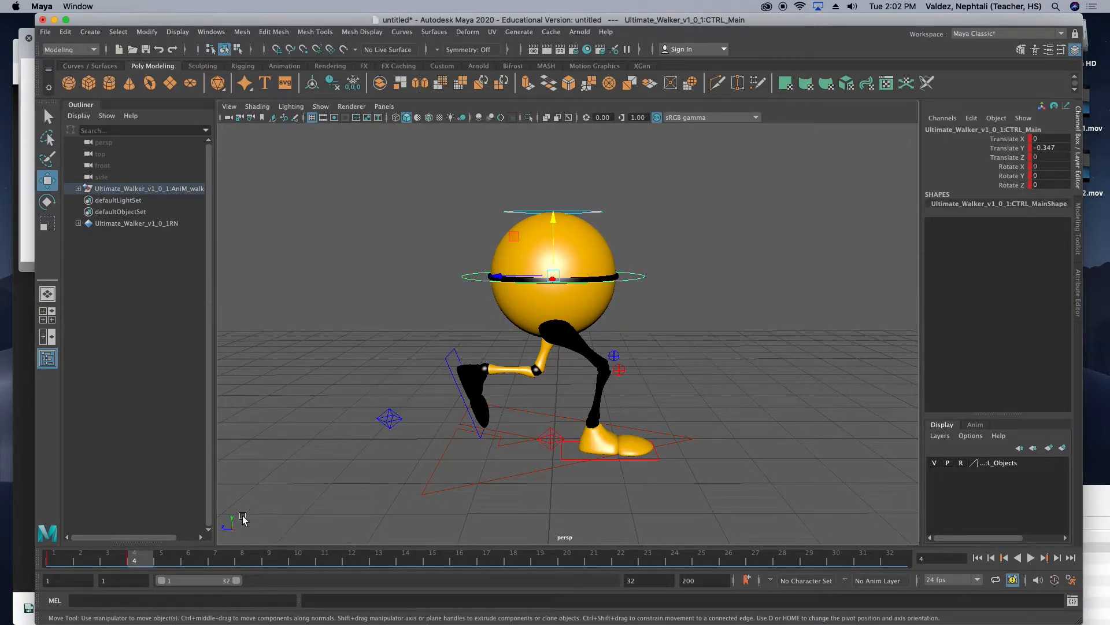
Check the passing pose in the reference, go to frame 7, move the right heel control to about -0.067 in Translate Z, and key it.
click(24, 253)
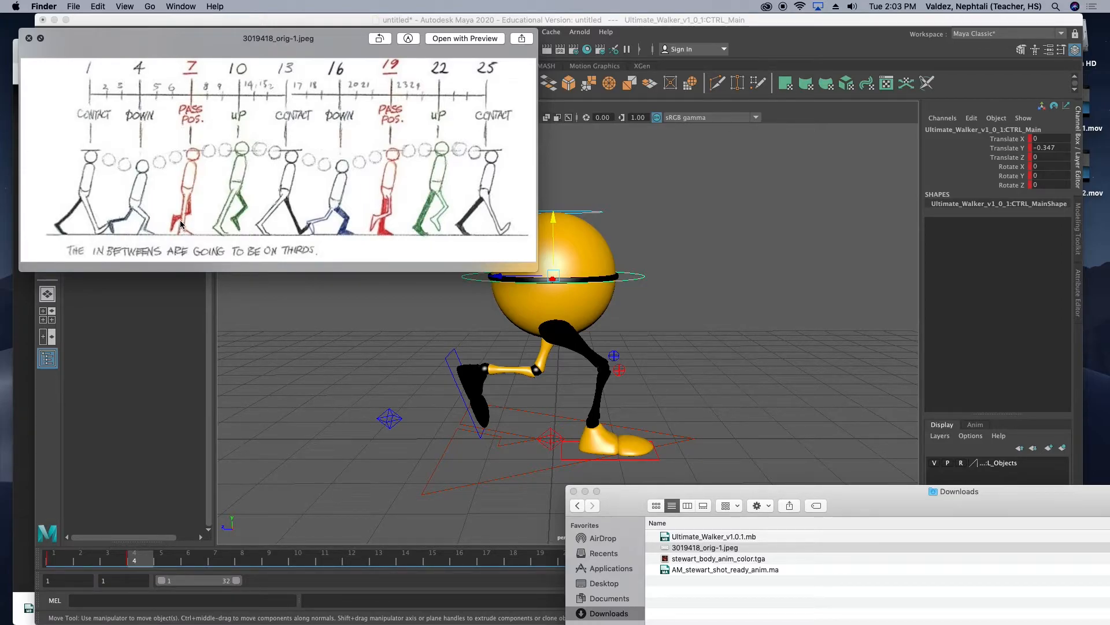
click(554, 442)
drag(536, 449, 488, 448)
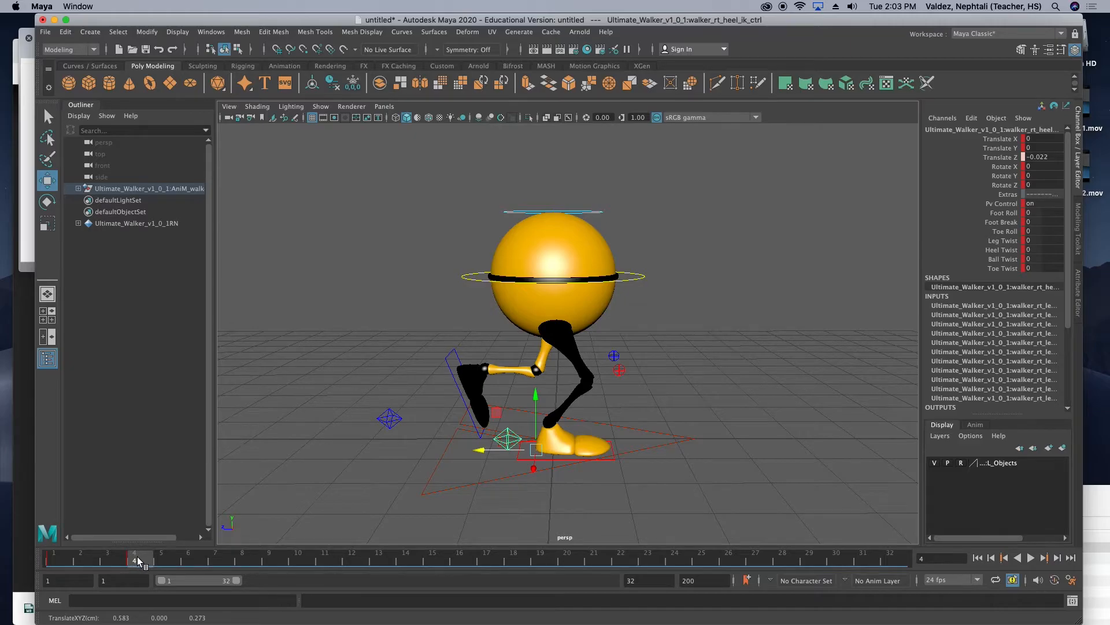
click(24, 243)
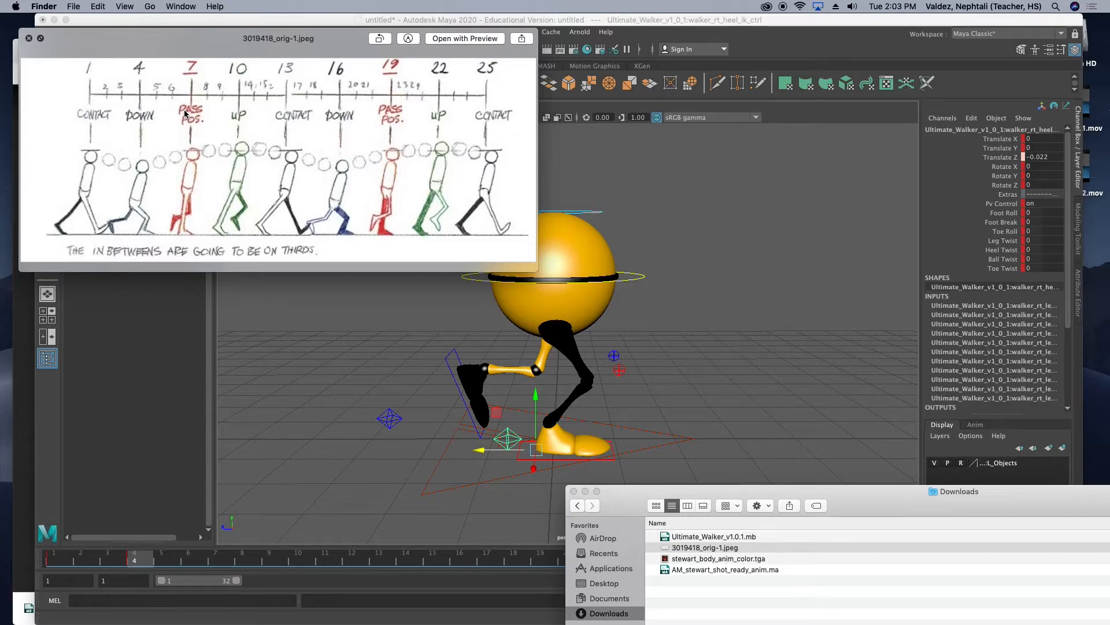
click(222, 549)
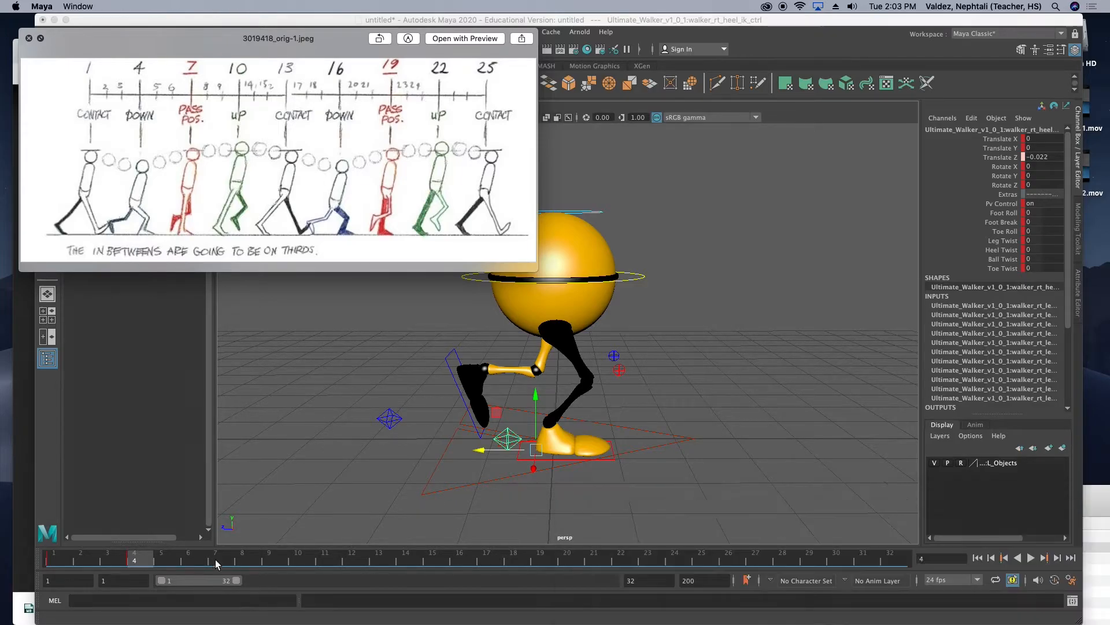
drag(529, 450, 485, 449)
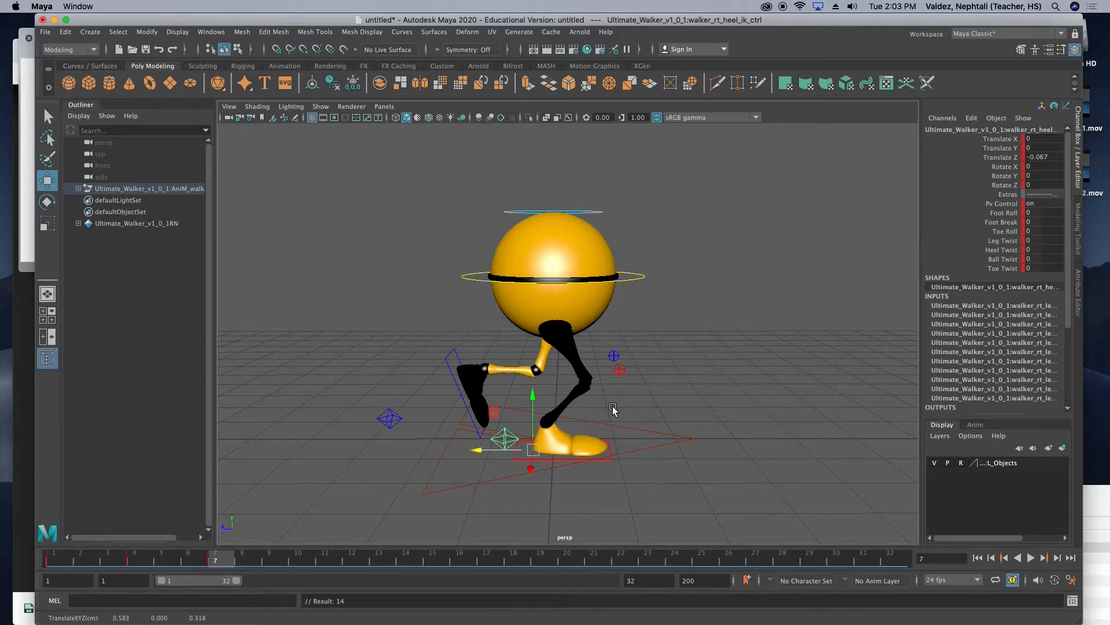
Raise the main body control to about -0.008 in Translate Y and key it on frame 7.
click(633, 278)
drag(557, 218, 560, 199)
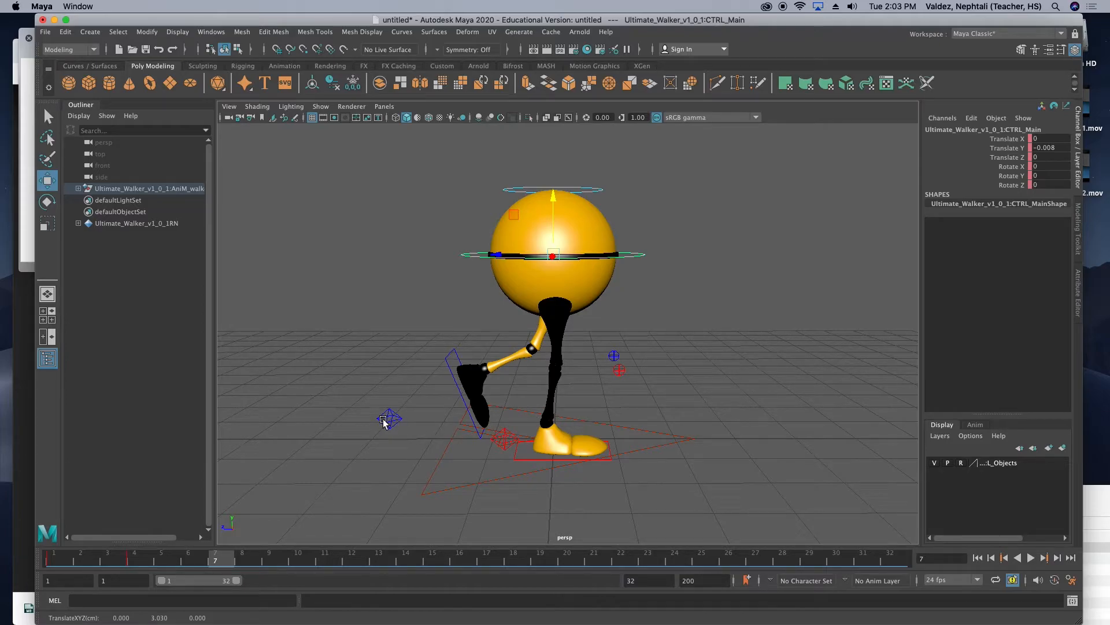
key(s)
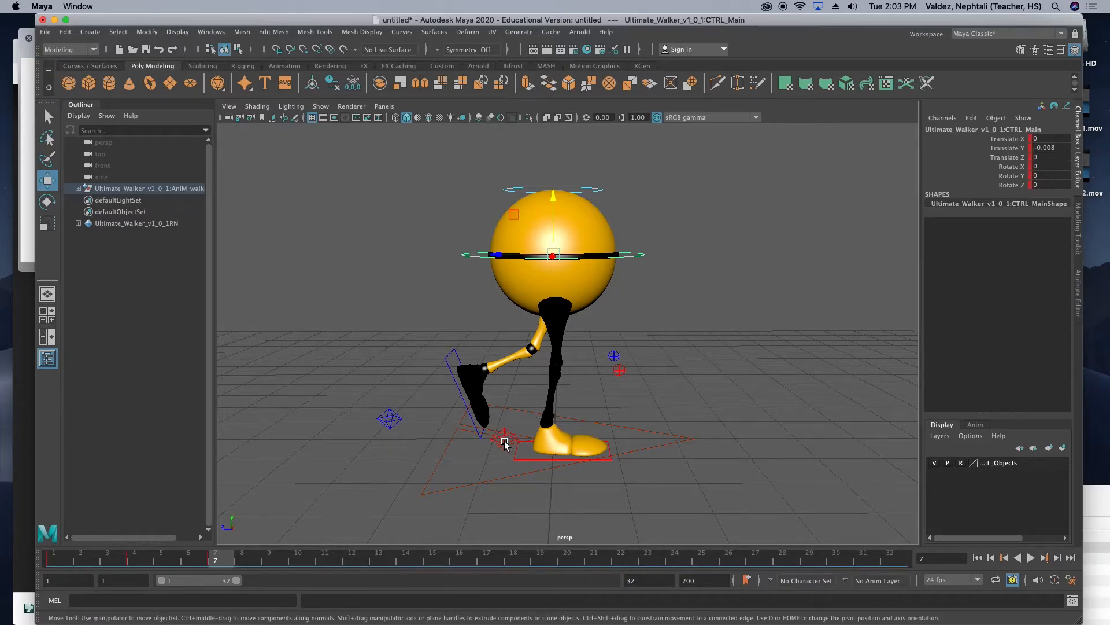
Move the left heel control forward to about -1.312 in Translate Z, compare with the reference's passing pose, and set its Foot Roll to 180.
click(504, 439)
drag(354, 428, 406, 425)
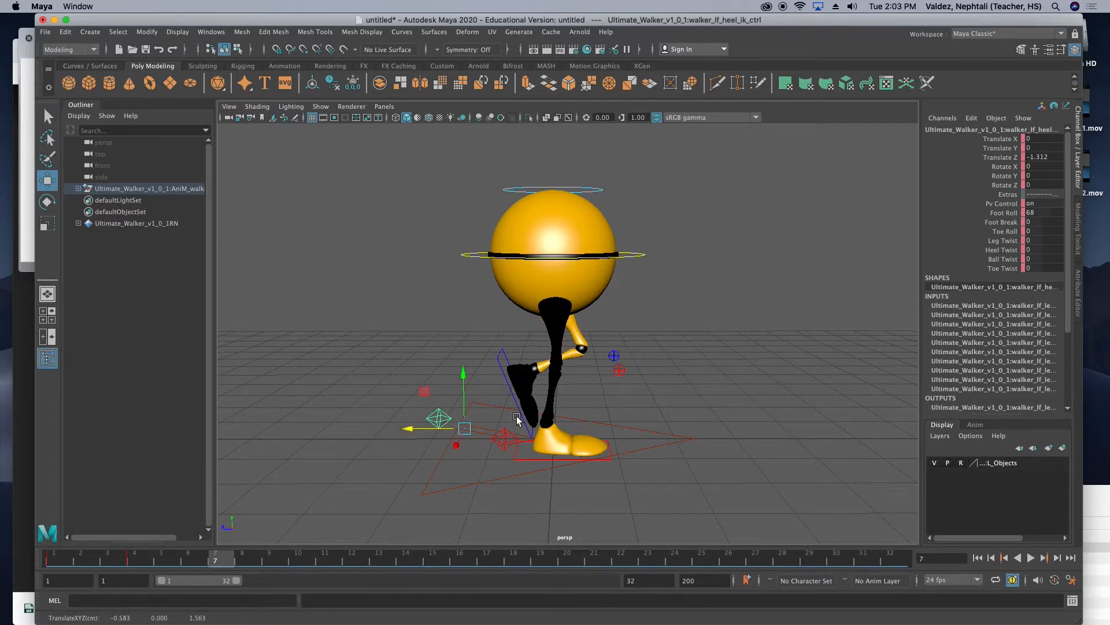
click(28, 237)
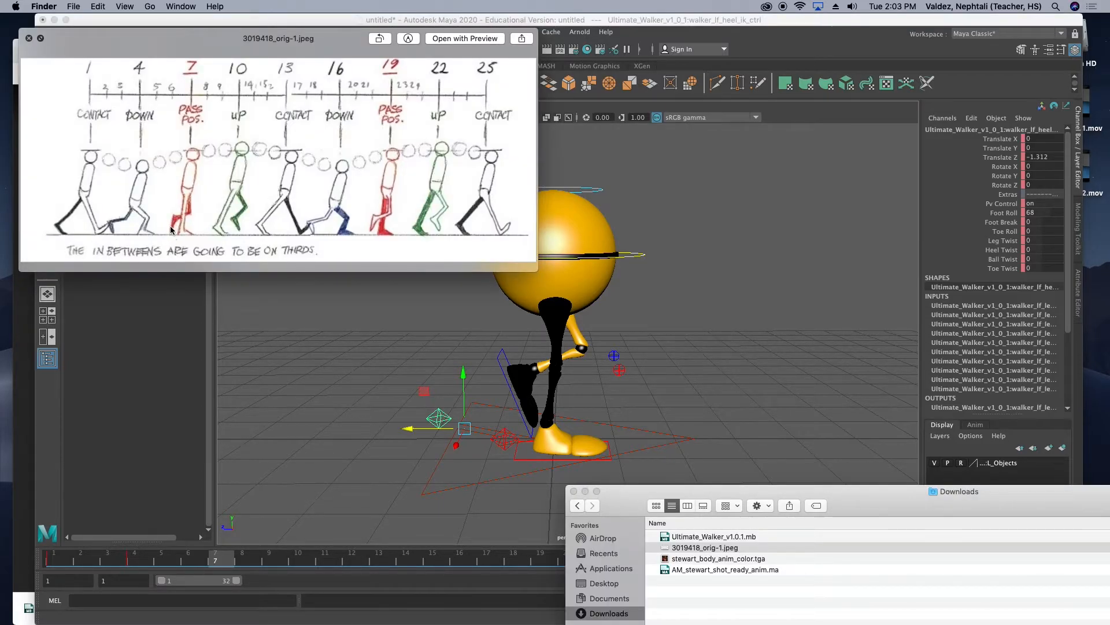
click(1023, 212)
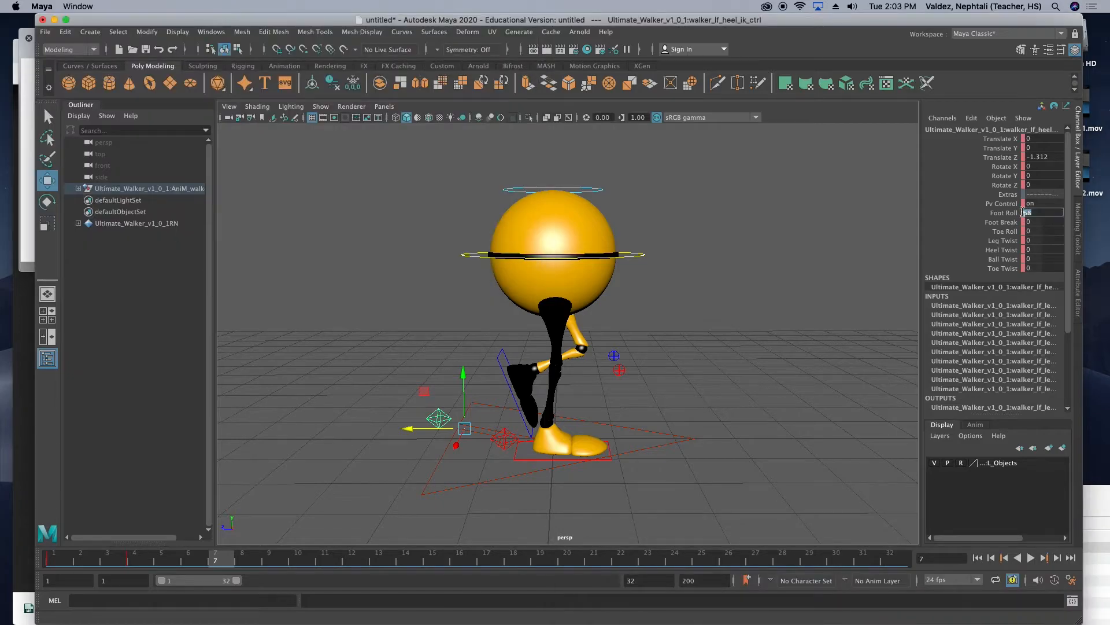
text(-91)
key(Return)
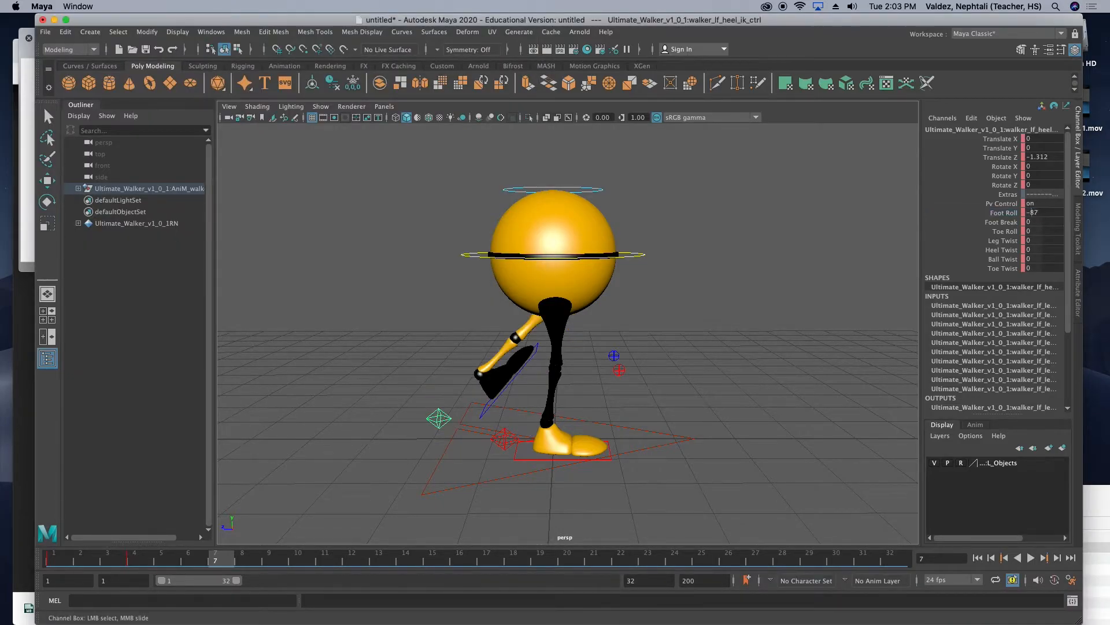
middle_drag(555, 268, 1107, 268)
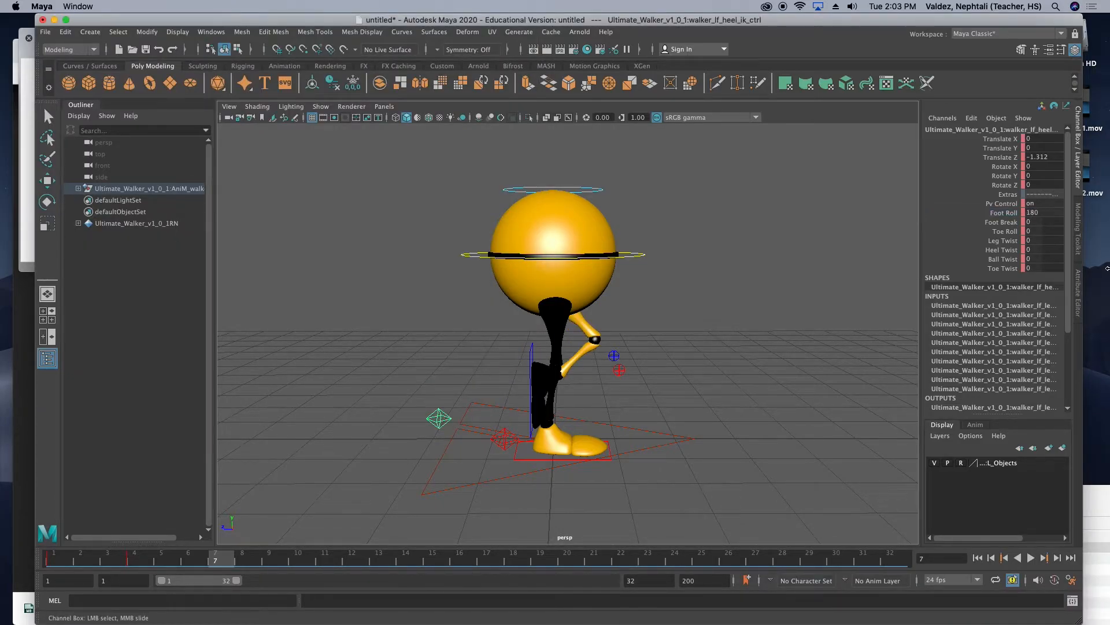
Move the left heel control back to about -1.829 in Translate Z and key both heel controls and the main body control on frame 7.
key(w)
drag(404, 429, 373, 429)
scroll(538, 375, up, 3)
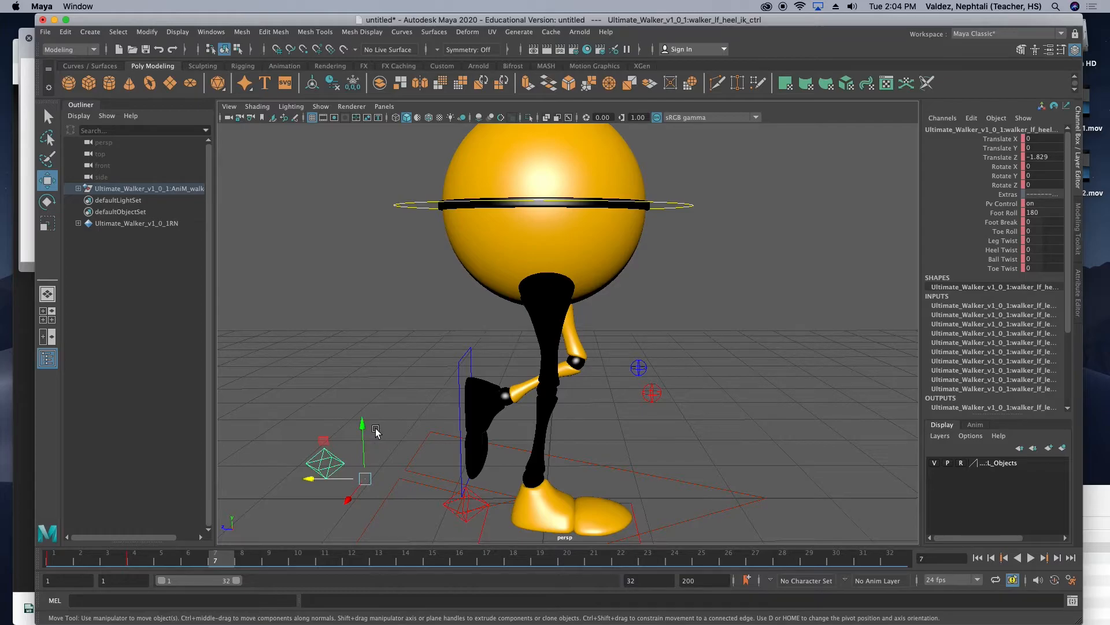
click(461, 506)
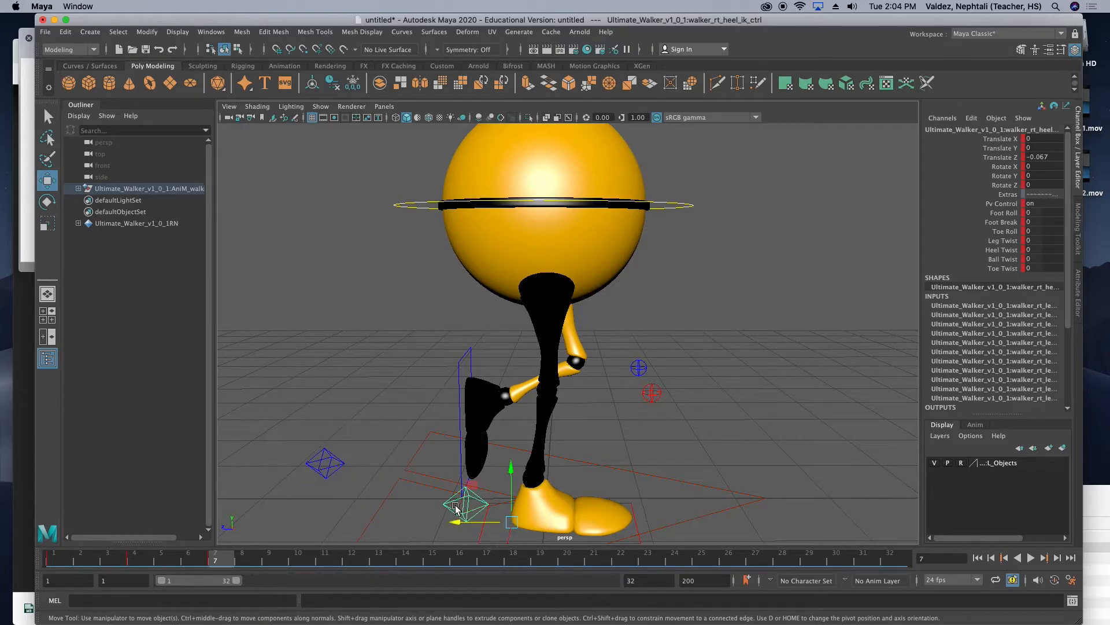
click(405, 204)
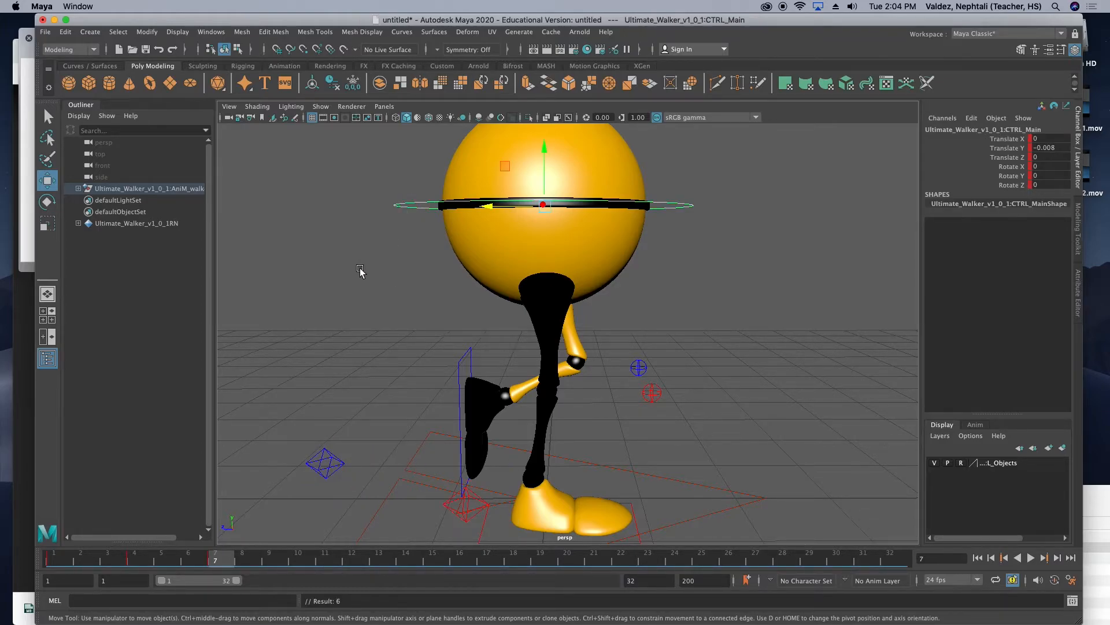
Check the up pose in the reference and move the right heel control back to about -0.535 in Translate Z.
click(28, 220)
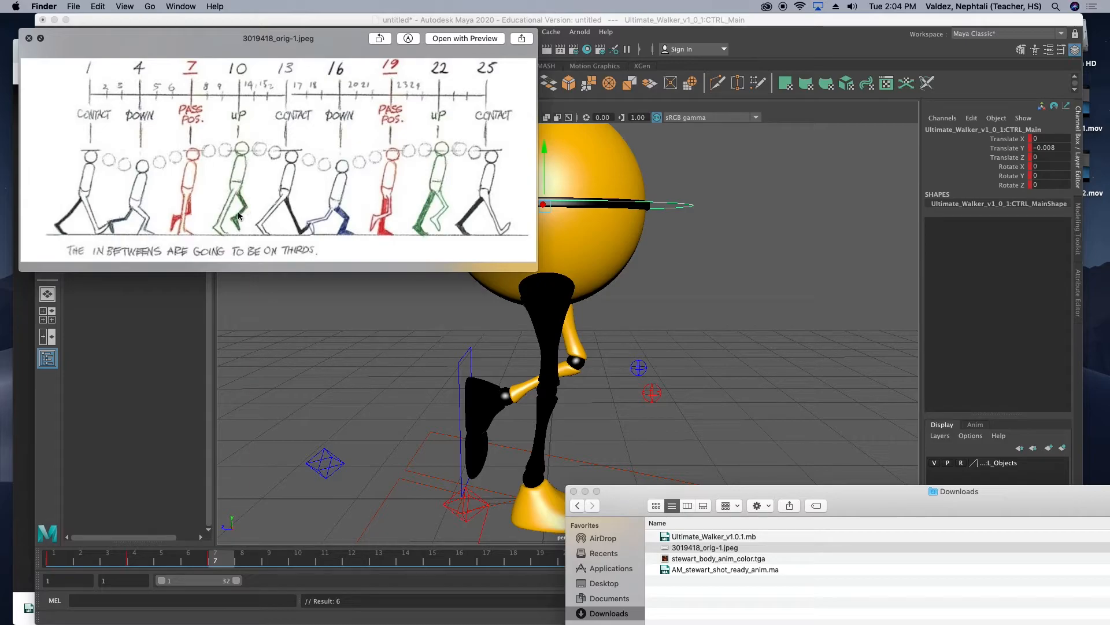
click(372, 368)
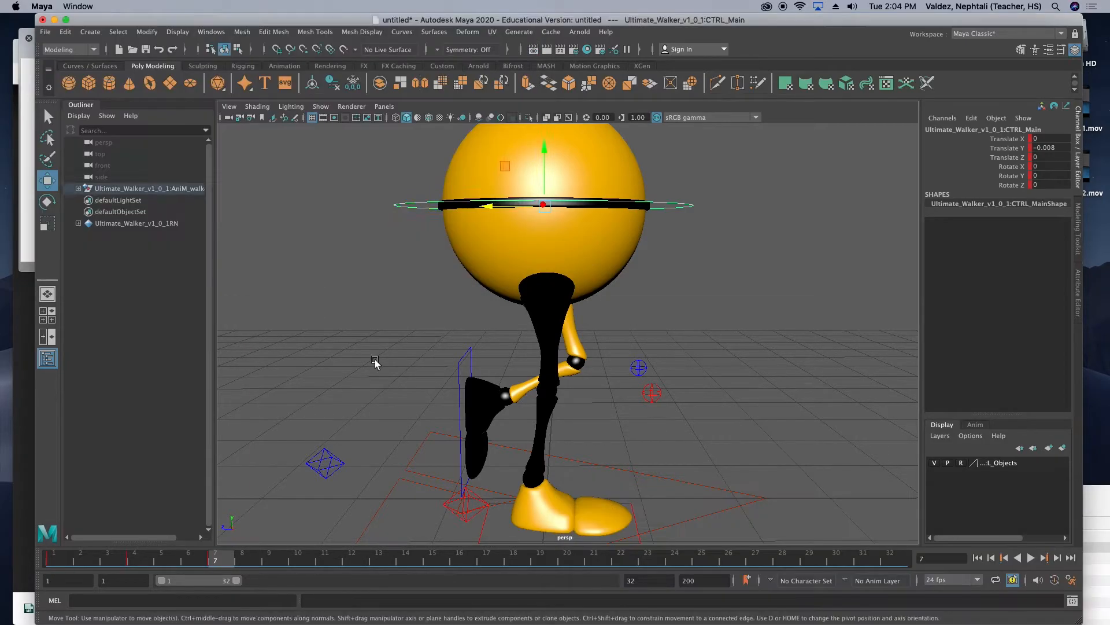
click(464, 510)
drag(465, 510, 417, 508)
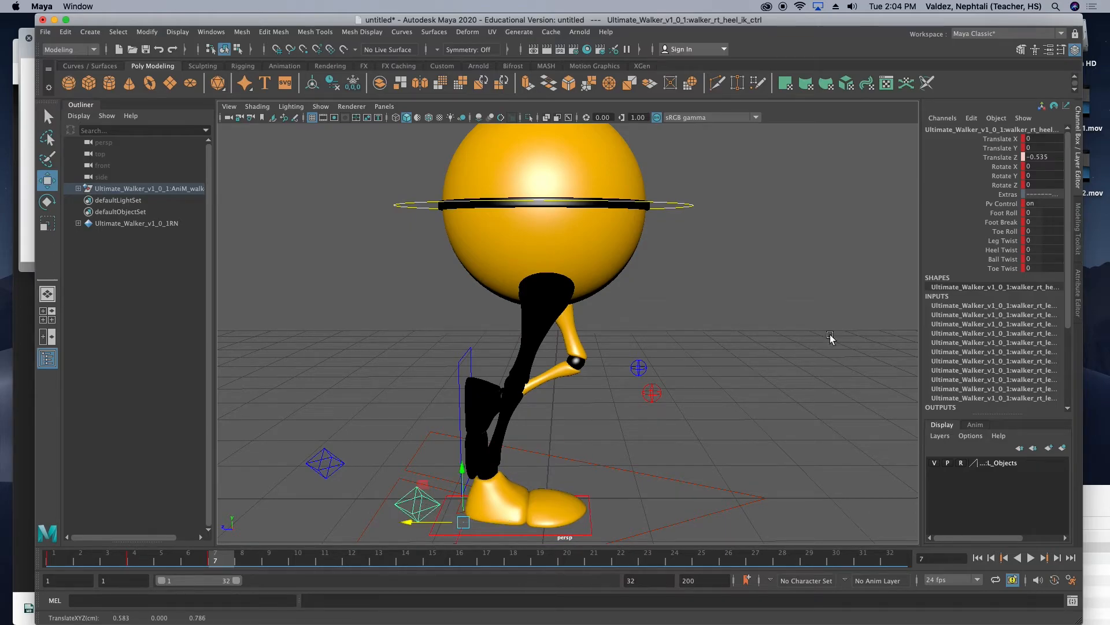
Undo a trial Toe Roll, and lift the right heel with Foot Roll 29 and Foot Break 122.
mouse_move(1026, 224)
mouse_down()
mouse_move(1004, 224)
mouse_move(1058, 222)
mouse_move(1024, 231)
mouse_move(1039, 231)
mouse_up()
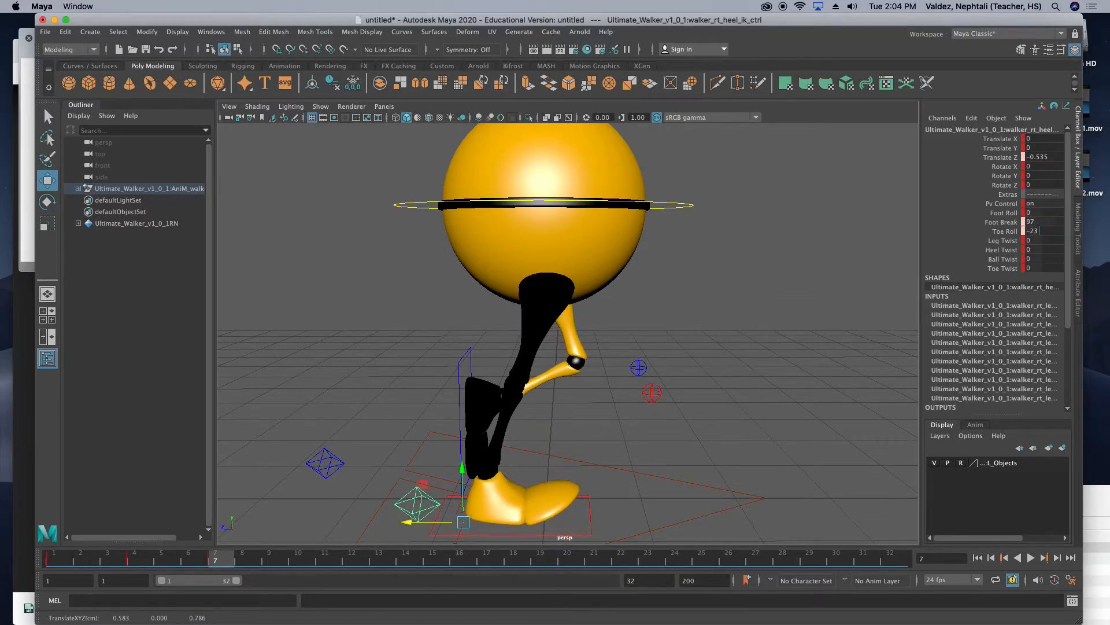
key(super+z)
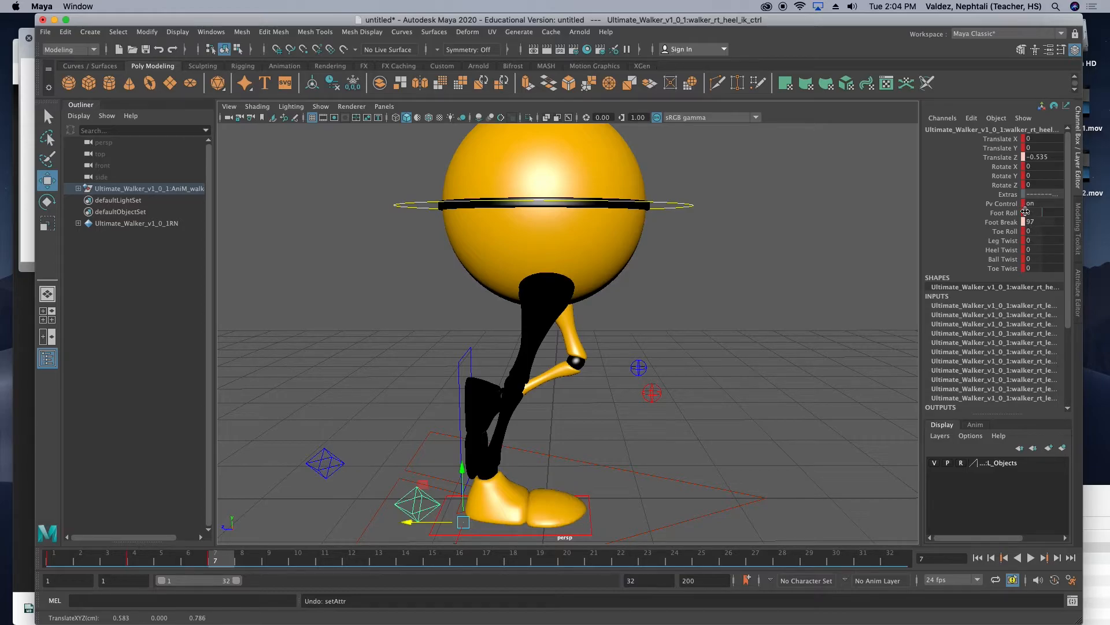
drag(1027, 211, 1030, 212)
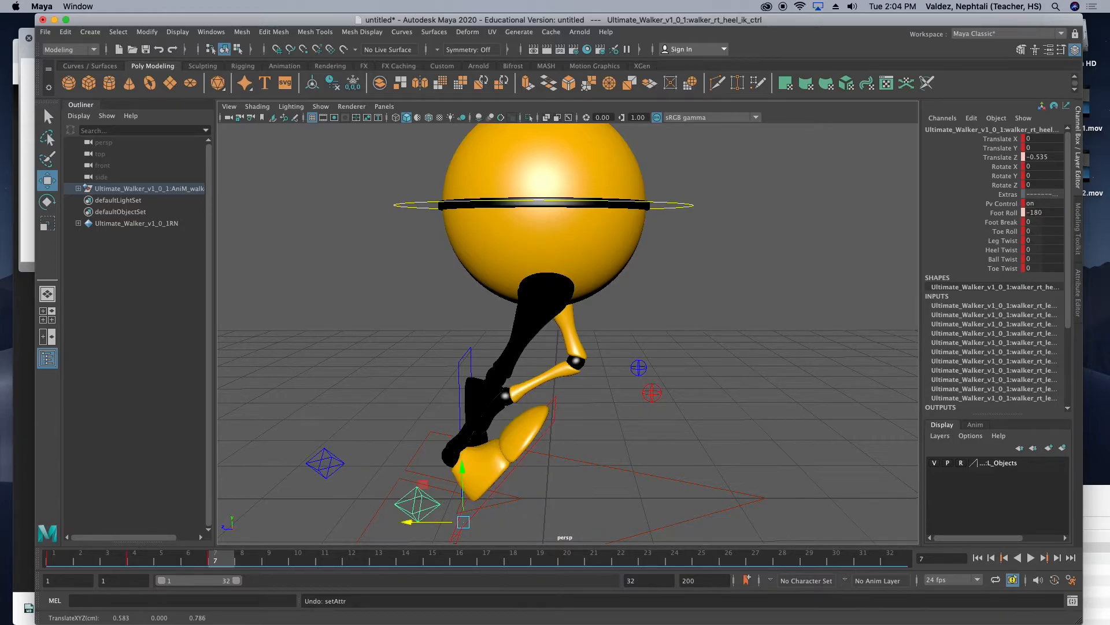
mouse_move(1030, 212)
middle_down()
mouse_move(1060, 226)
mouse_move(1035, 223)
mouse_move(1046, 221)
middle_up()
click(1028, 223)
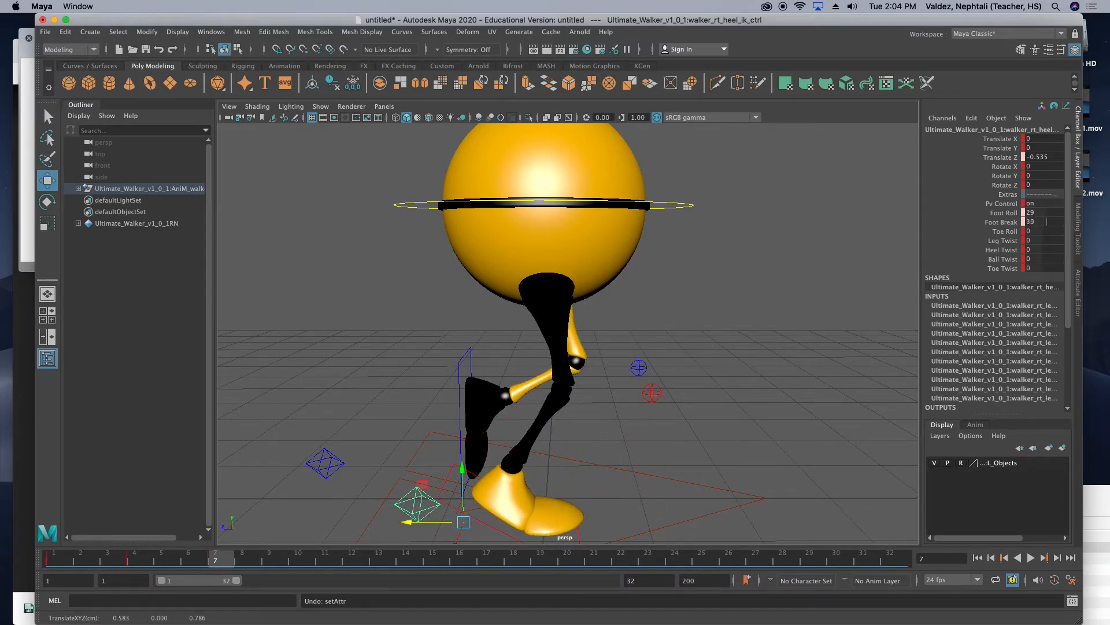
Move the right heel control farther back to about -0.902 in Translate Z.
alt+drag(680, 407, 683, 394)
drag(398, 504, 364, 491)
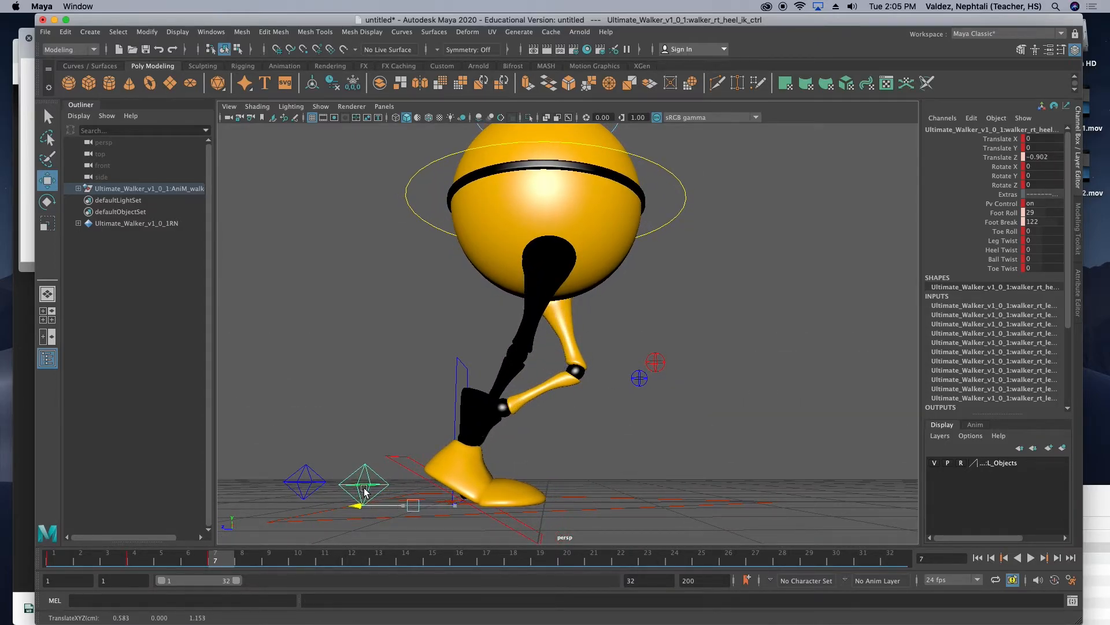
alt+drag(570, 476, 620, 486)
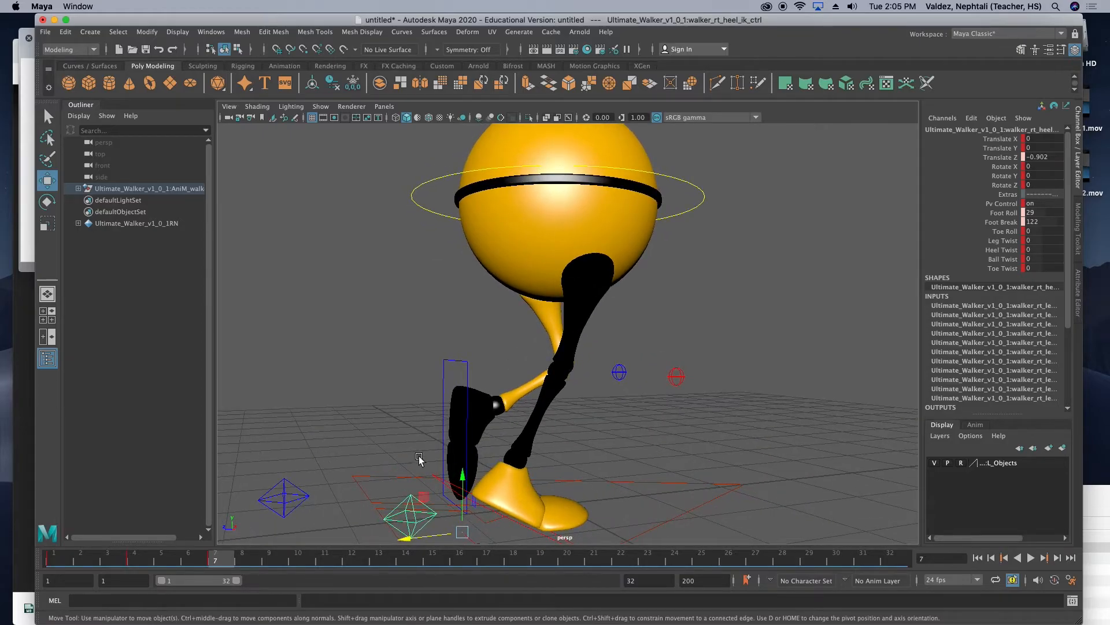
Bring the left heel control forward to about -0.661 in Translate Z.
click(465, 367)
click(286, 499)
drag(287, 499, 509, 507)
alt+drag(713, 498, 647, 497)
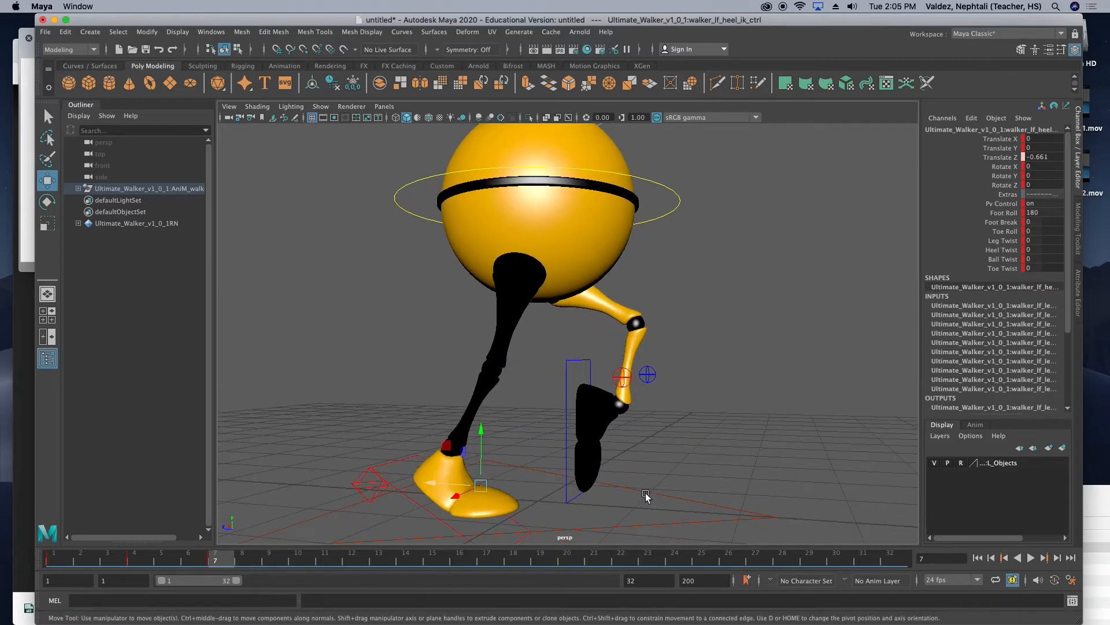
Check the up pose in the reference, reduce the left heel control's Foot Roll to tilt the lifted foot, and select the right heel control.
click(24, 215)
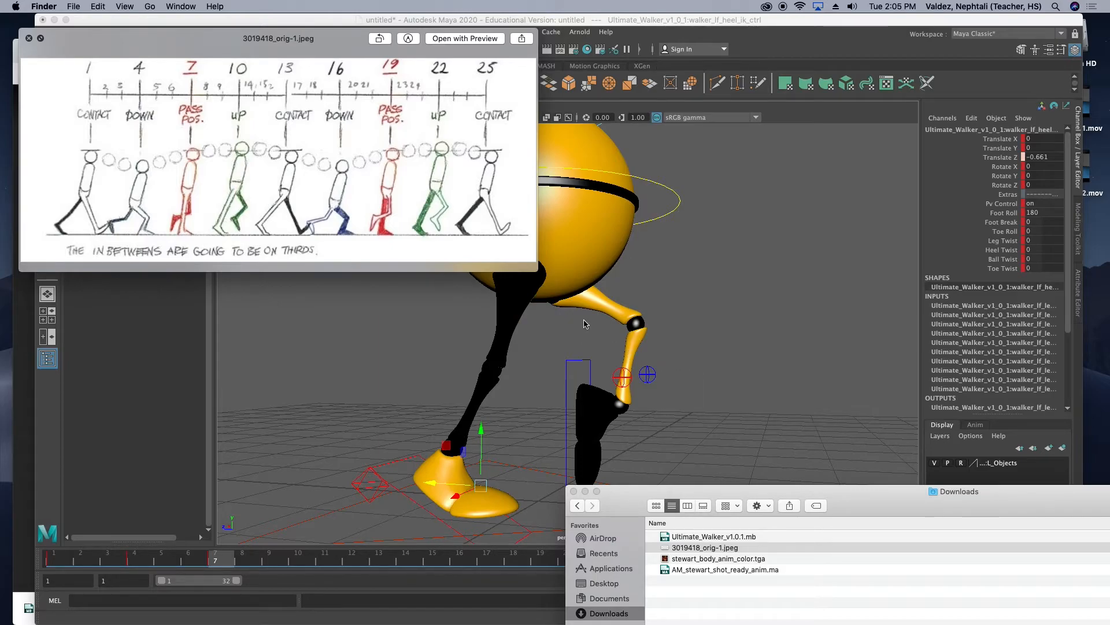
alt+drag(684, 377, 646, 377)
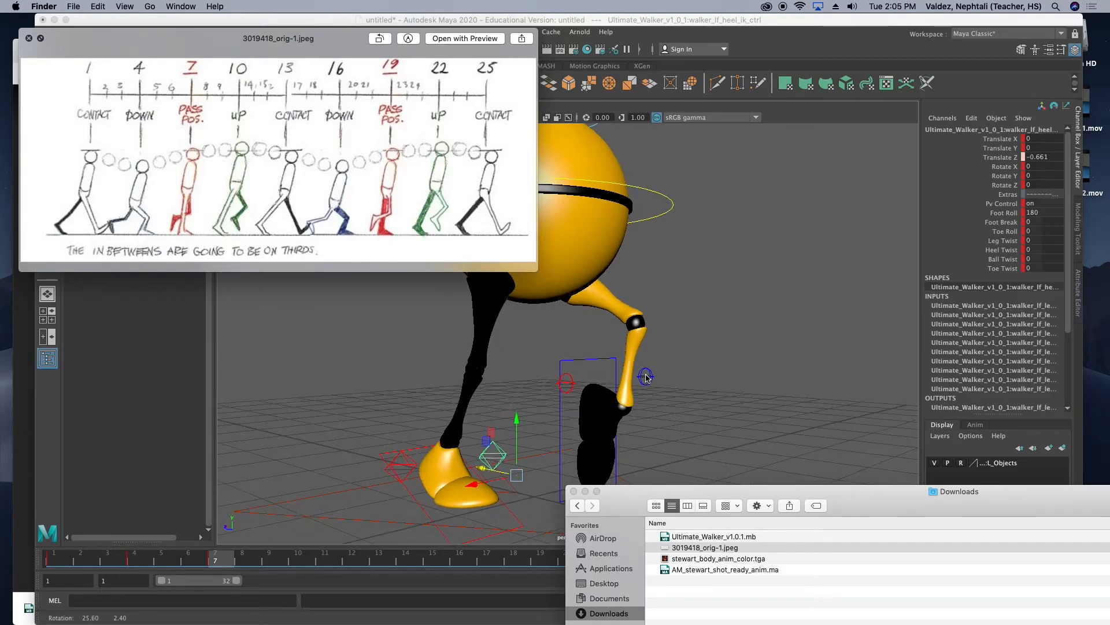
click(515, 427)
alt+drag(512, 429, 550, 433)
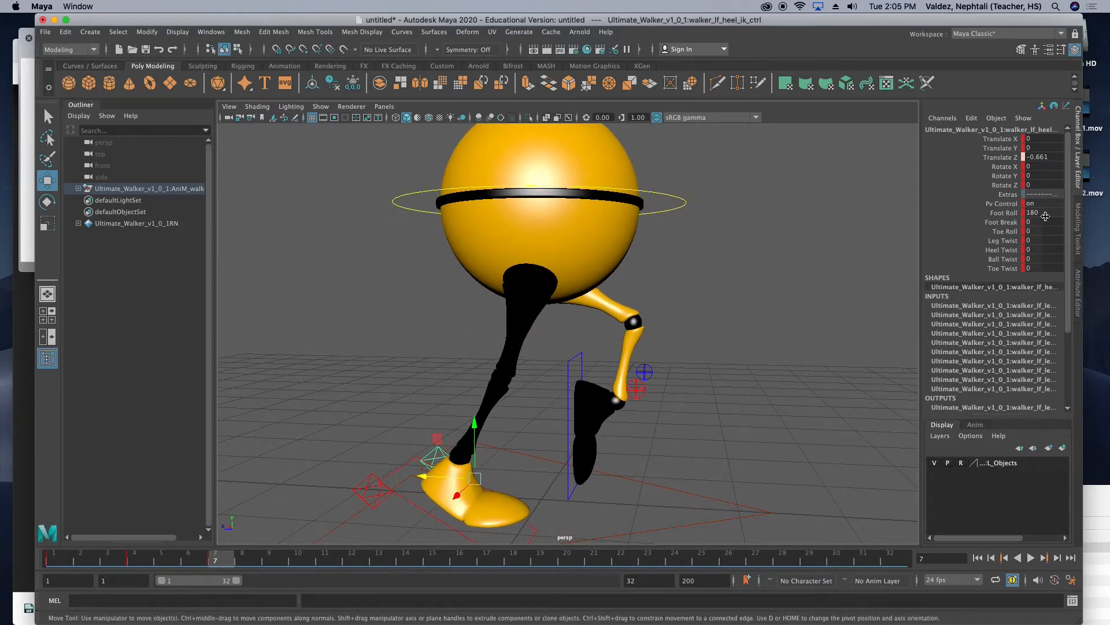
click(1011, 213)
middle_drag(1024, 211, 925, 212)
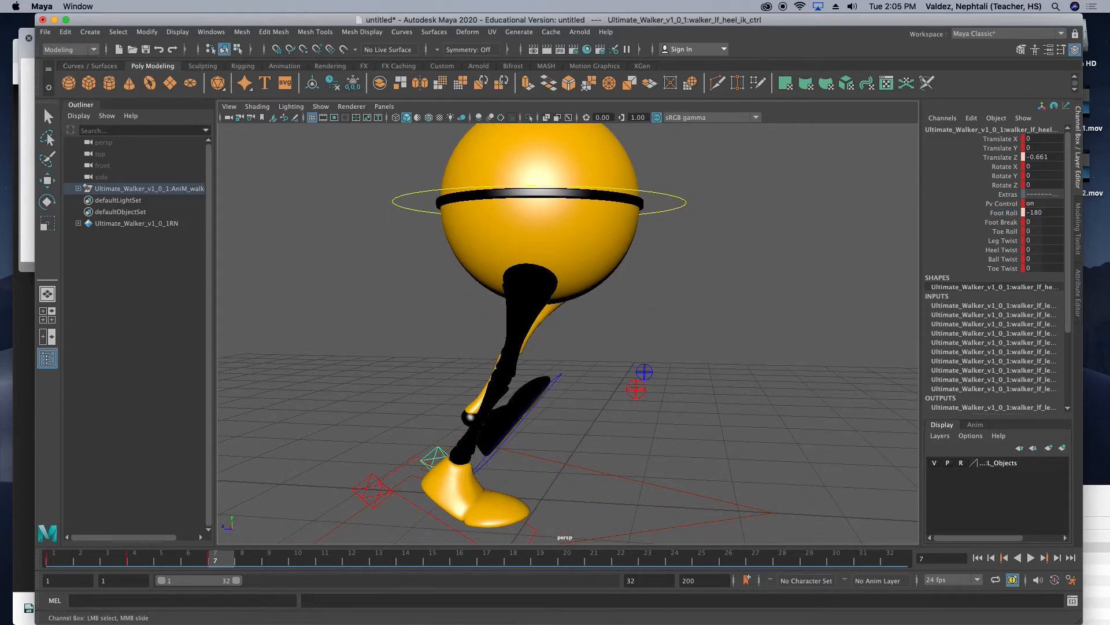
middle_drag(702, 304, 834, 304)
click(819, 309)
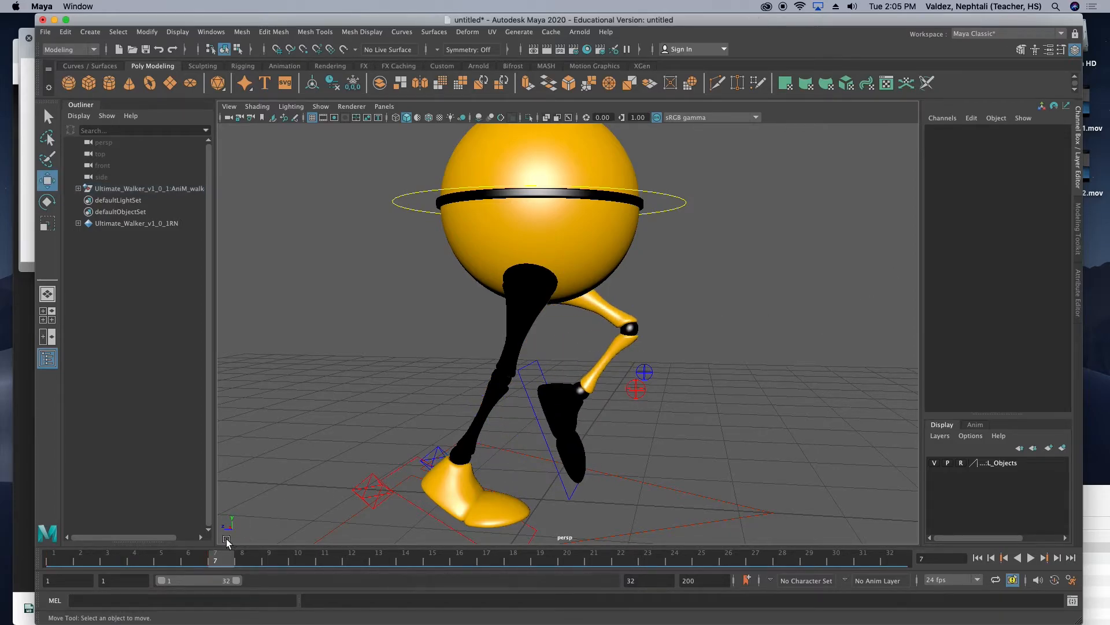
click(371, 491)
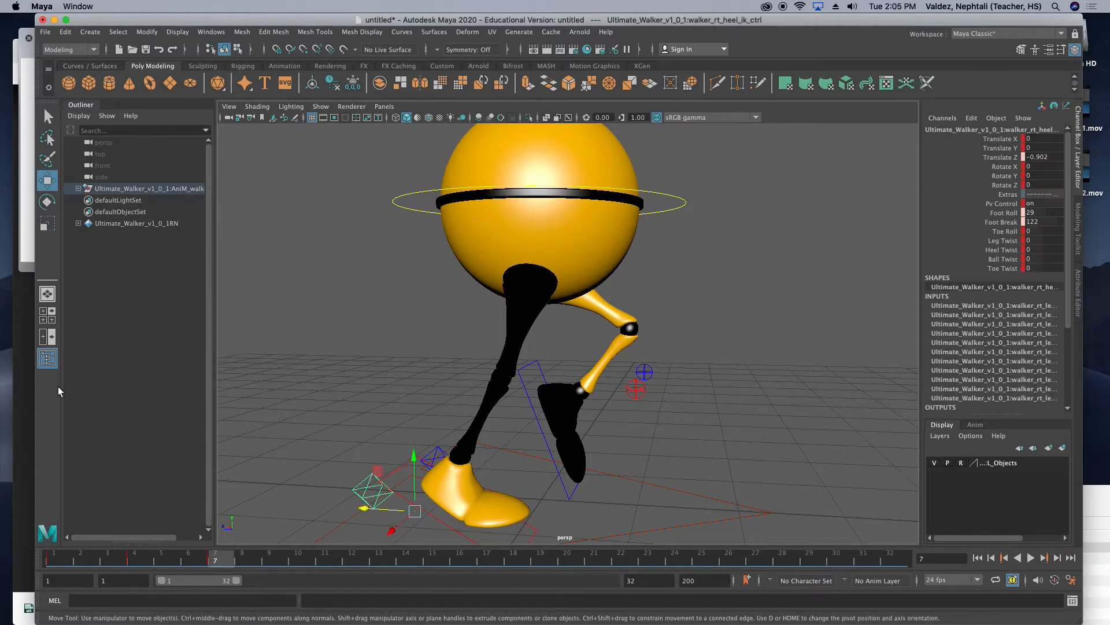
Check the up pose in the reference chart and undo the heel control changes made at frame 7.
click(25, 240)
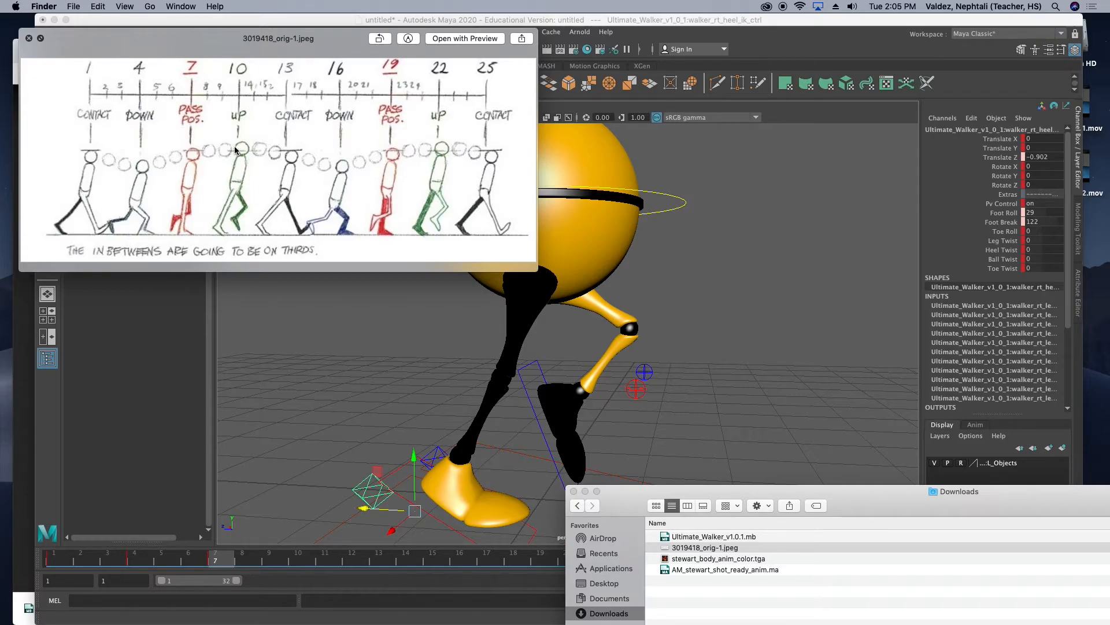
click(269, 320)
key(z)
key(z)
key(z)
key(z)
key(z)
key(z)
key(z)
key(z)
key(z)
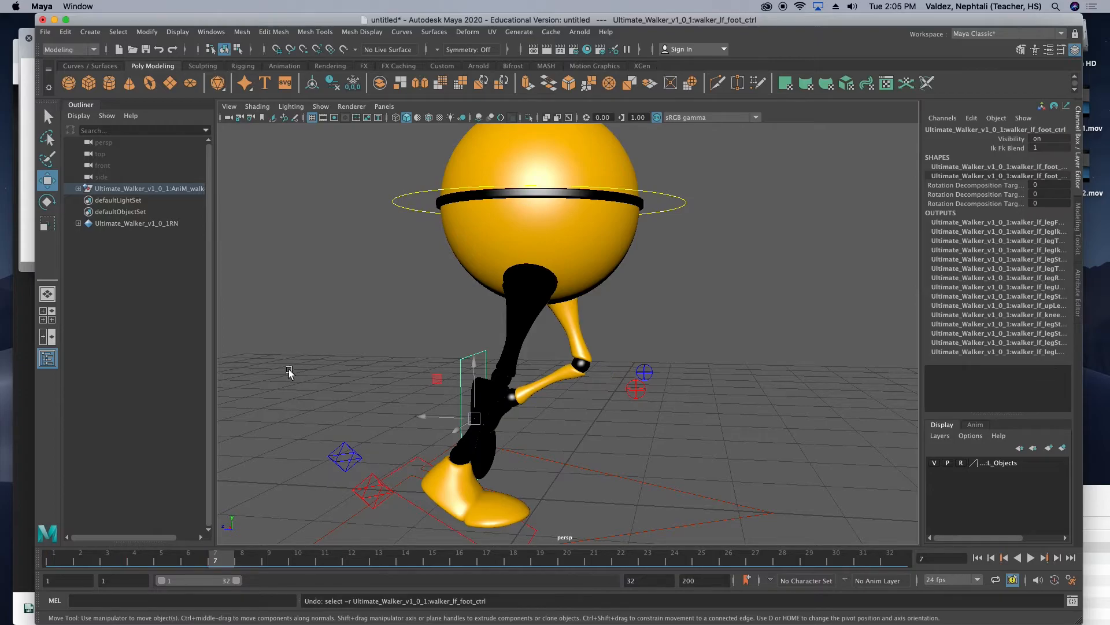
key(z)
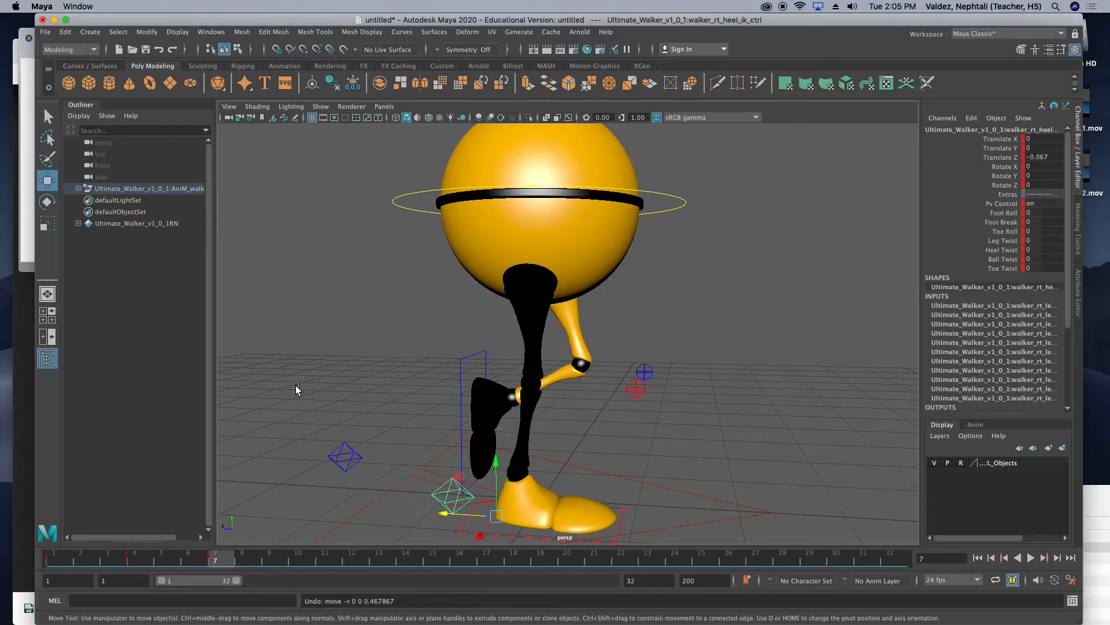
At frame 10, move the right heel control back to about -0.936 in Translate Z and key it with Foot Roll 29 and Foot Break 73.
drag(208, 560, 303, 567)
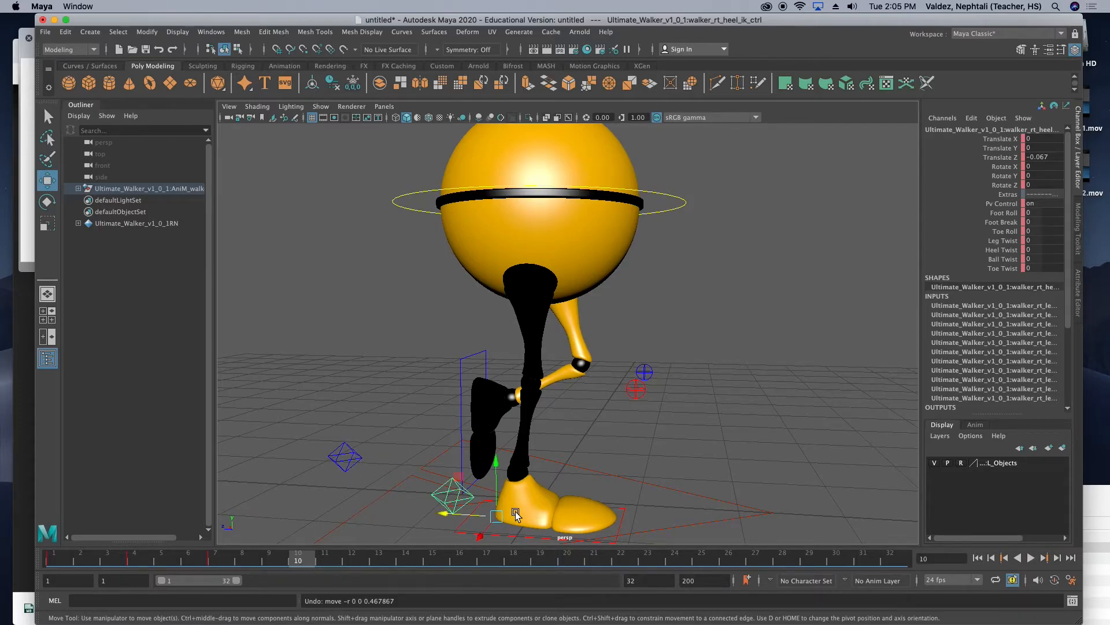
drag(460, 516, 414, 464)
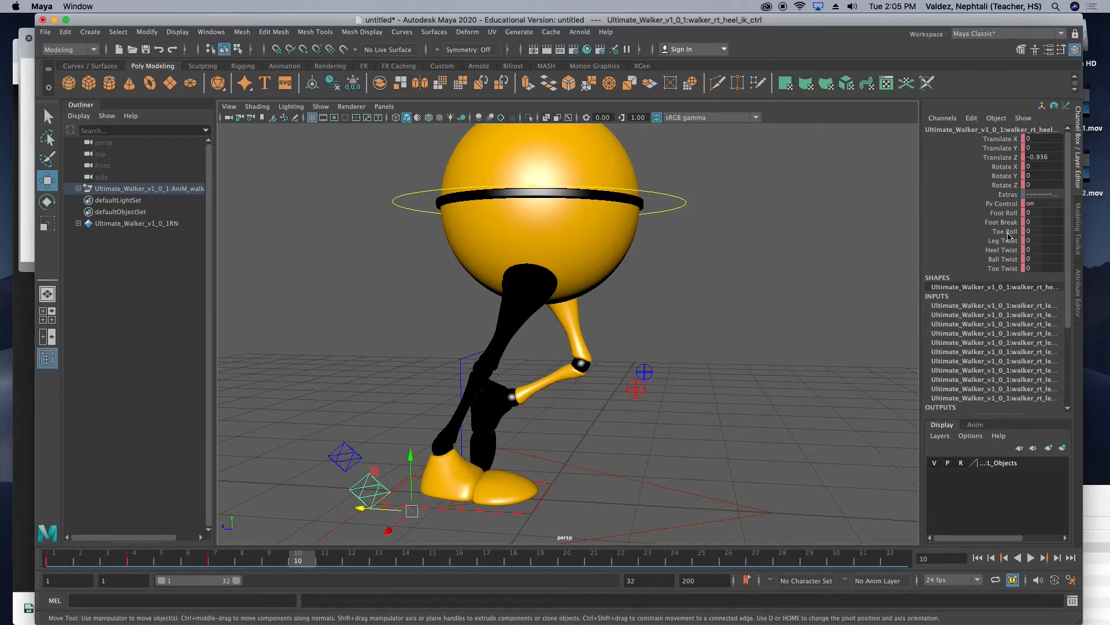
double_click(1033, 213)
text(-48)
key(Return)
mouse_move(1036, 213)
middle_down()
mouse_move(1025, 212)
mouse_move(1097, 210)
mouse_move(1024, 211)
mouse_move(1047, 210)
mouse_move(1026, 222)
mouse_move(1047, 221)
middle_up()
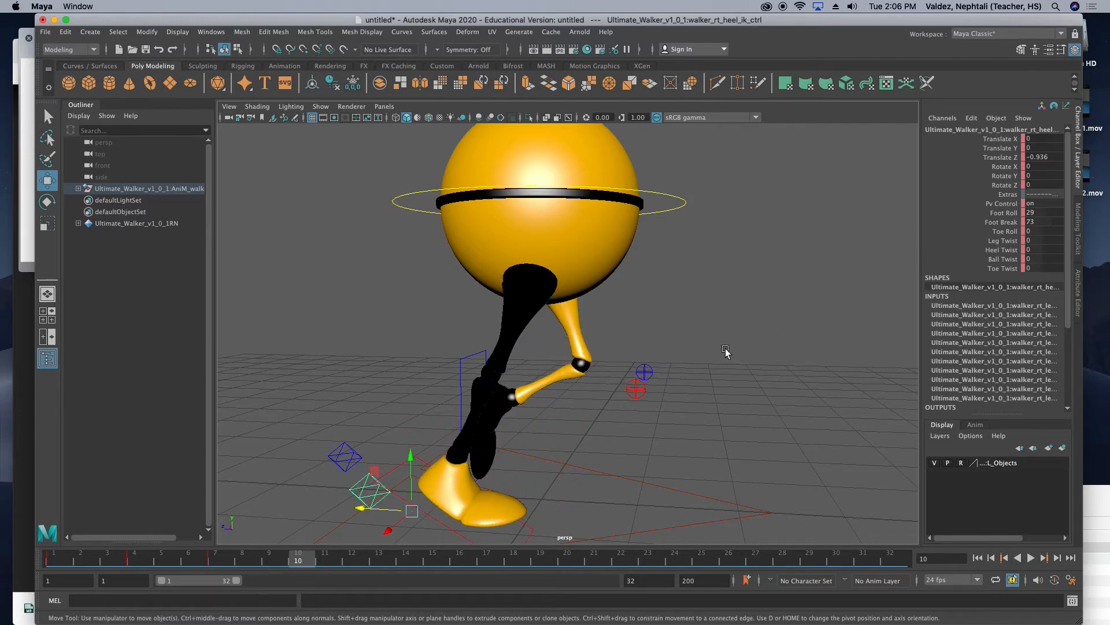
mouse_move(714, 358)
alt+mouse_down()
mouse_move(733, 340)
mouse_move(734, 357)
alt+mouse_up()
key(s)
Bring the left heel control forward to about -0.728 in Translate Z, with Foot Roll 44 and Foot Break -33.
alt+drag(474, 344, 476, 361)
click(338, 457)
click(349, 458)
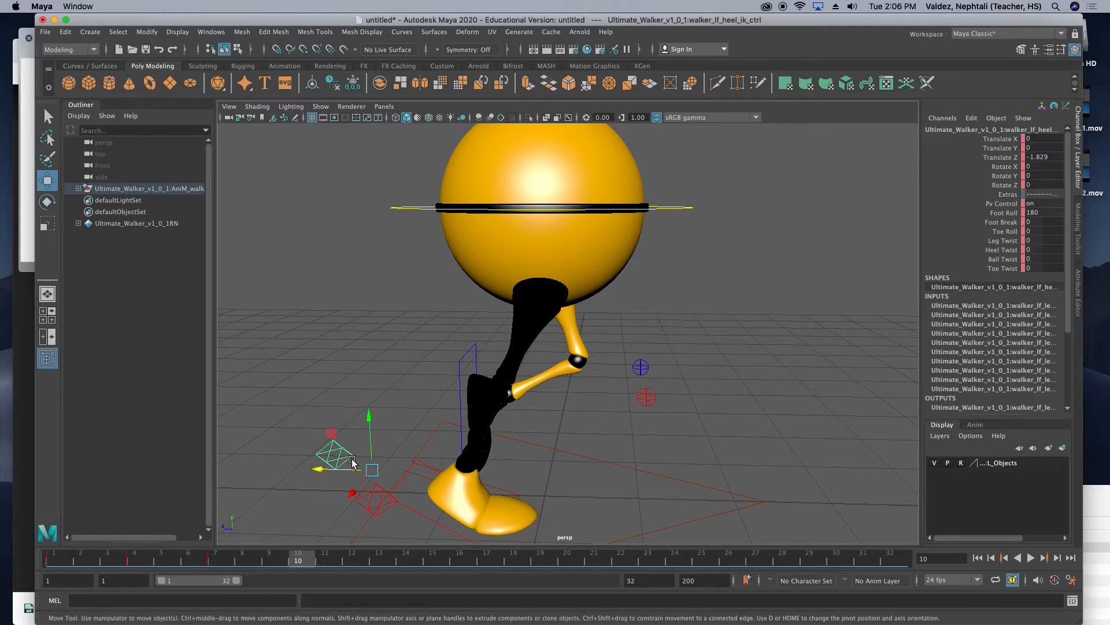
drag(349, 458, 440, 463)
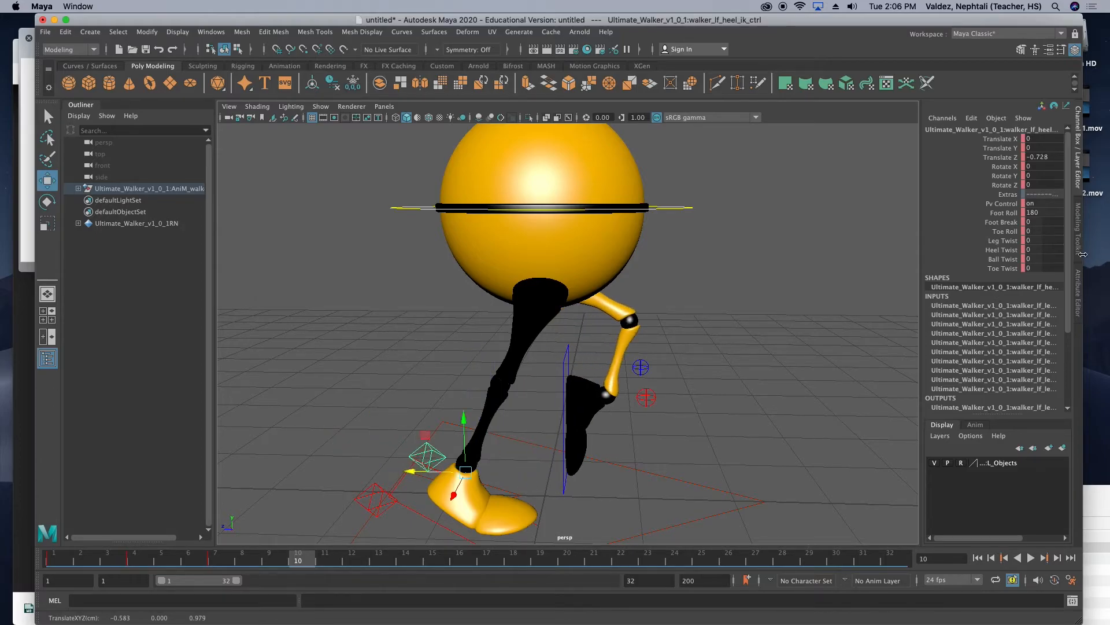
key(Return)
middle_drag(521, 347, 659, 347)
mouse_move(1047, 212)
middle_down()
mouse_move(1022, 221)
mouse_move(1037, 222)
middle_up()
click(1026, 221)
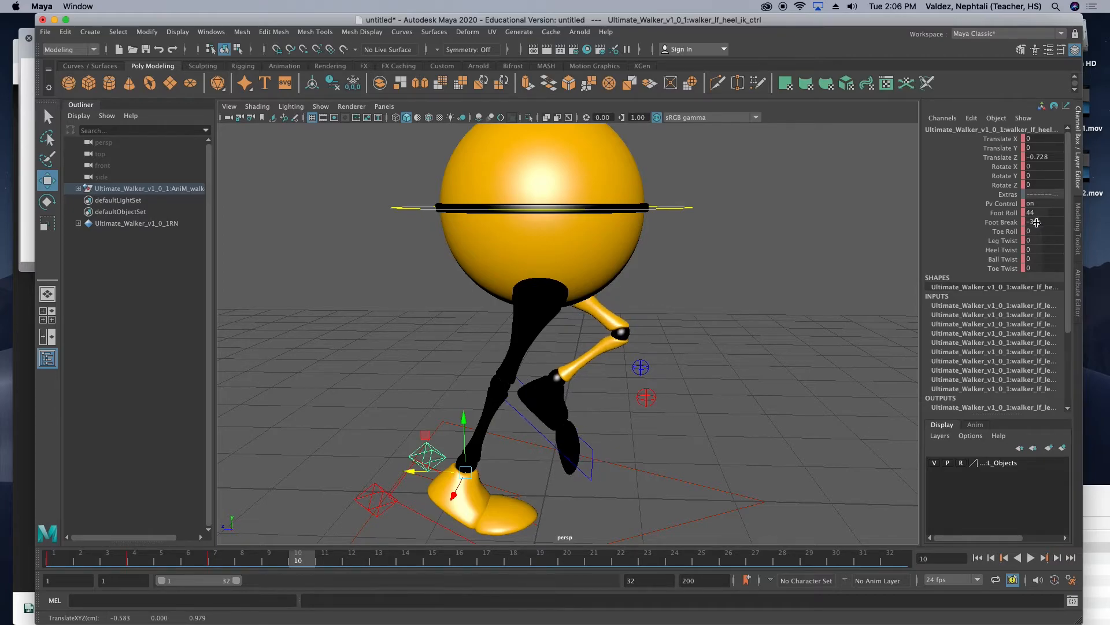
alt+drag(828, 338, 838, 335)
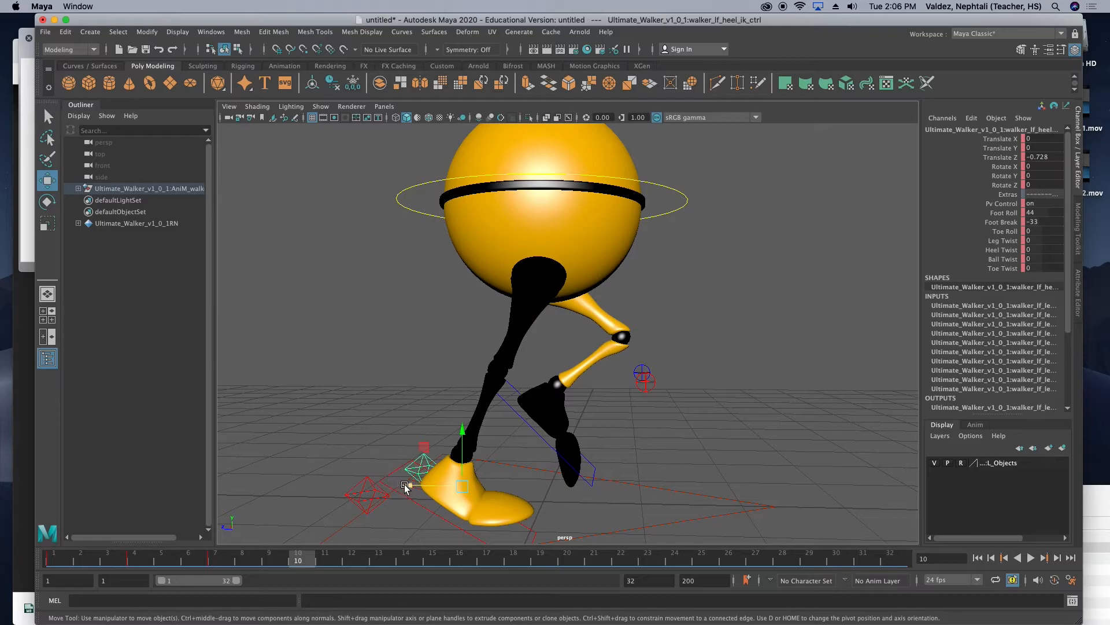
Go to frame 13, check the contact pose in the reference, and reset the right heel control's Foot Roll and Foot Break to 0.
drag(299, 557, 383, 561)
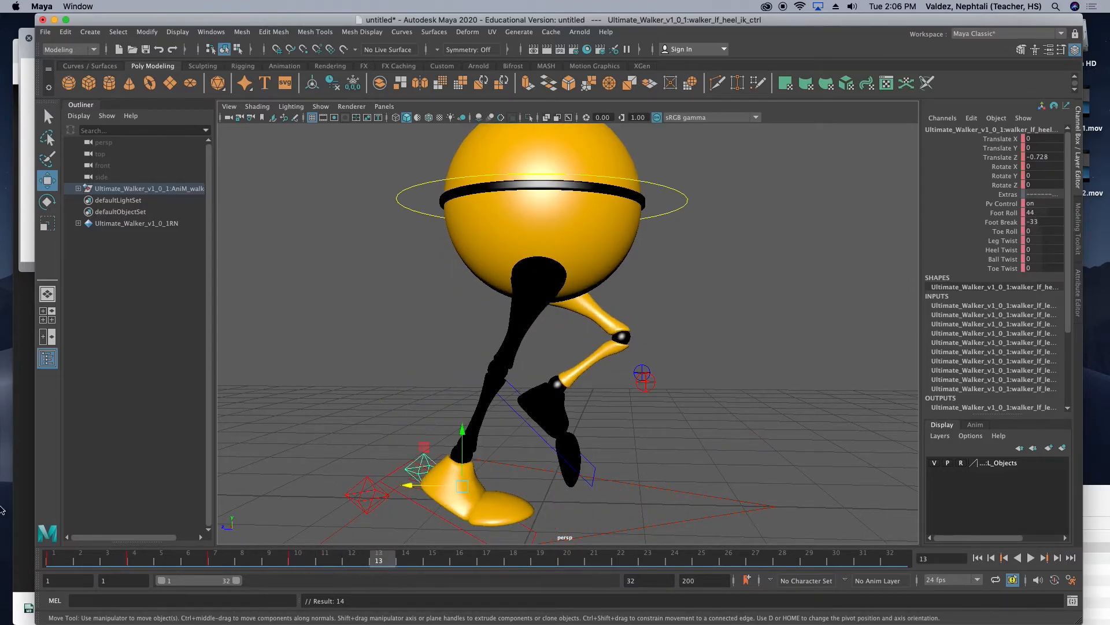
click(33, 235)
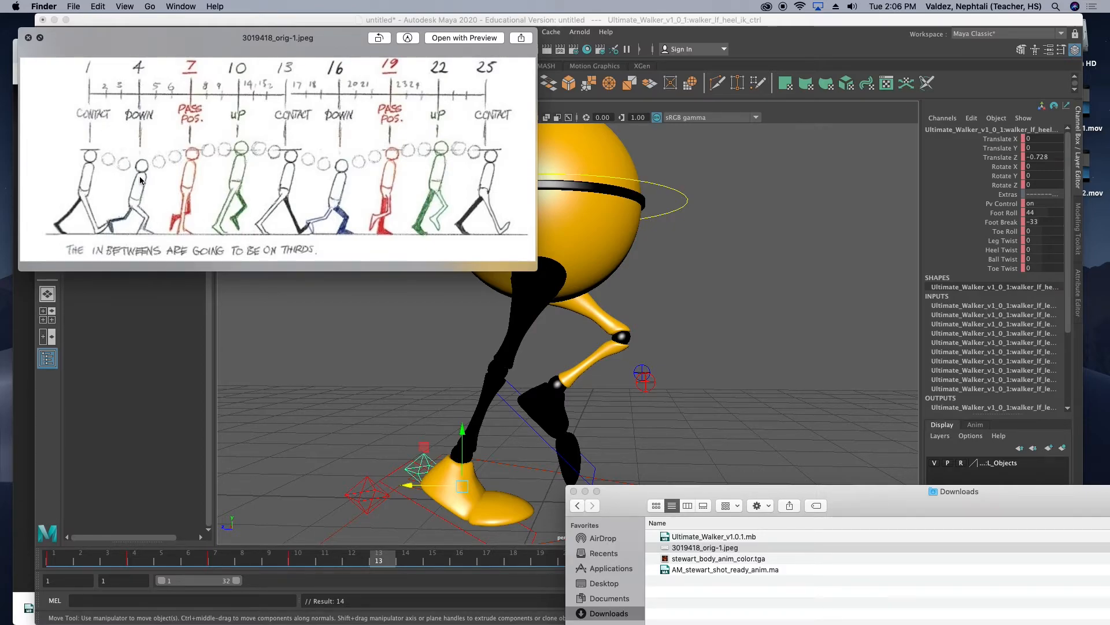
click(528, 474)
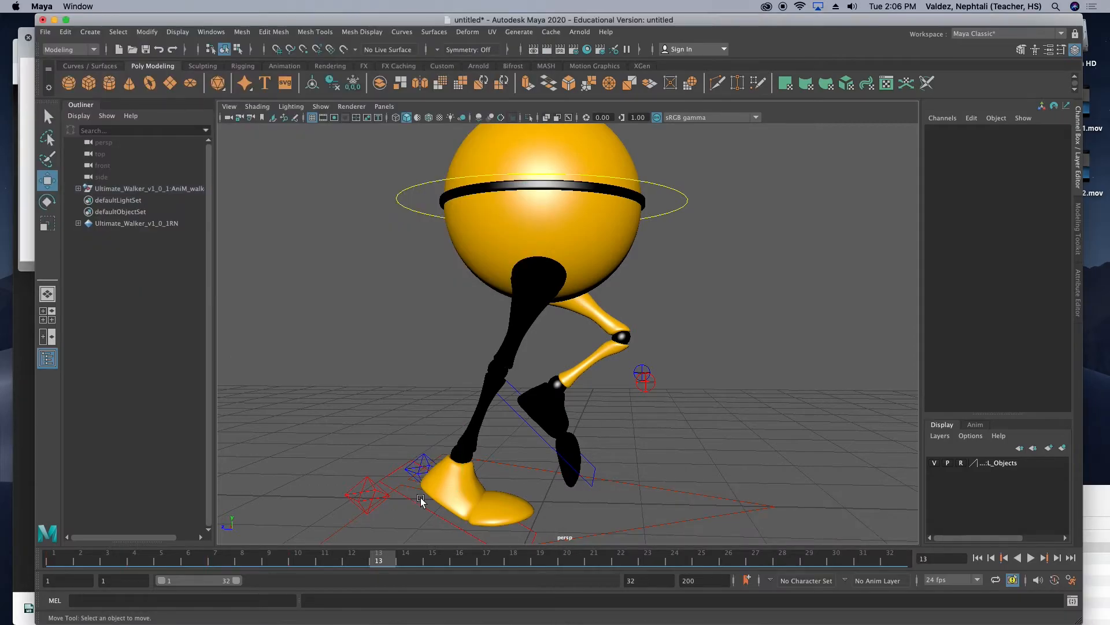
click(371, 505)
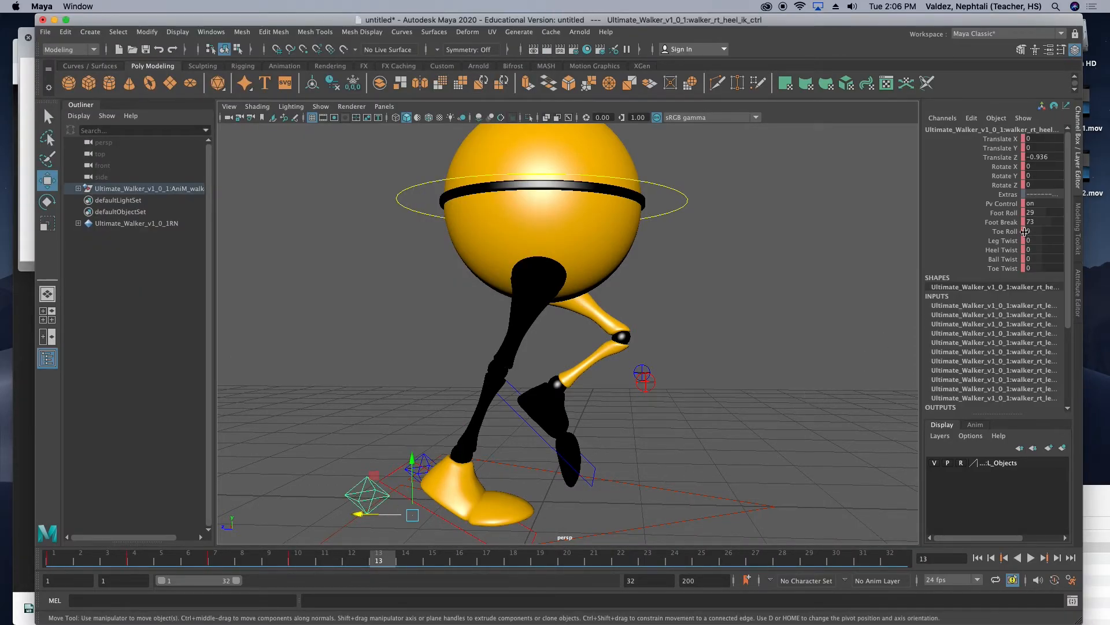
click(1041, 214)
click(1039, 221)
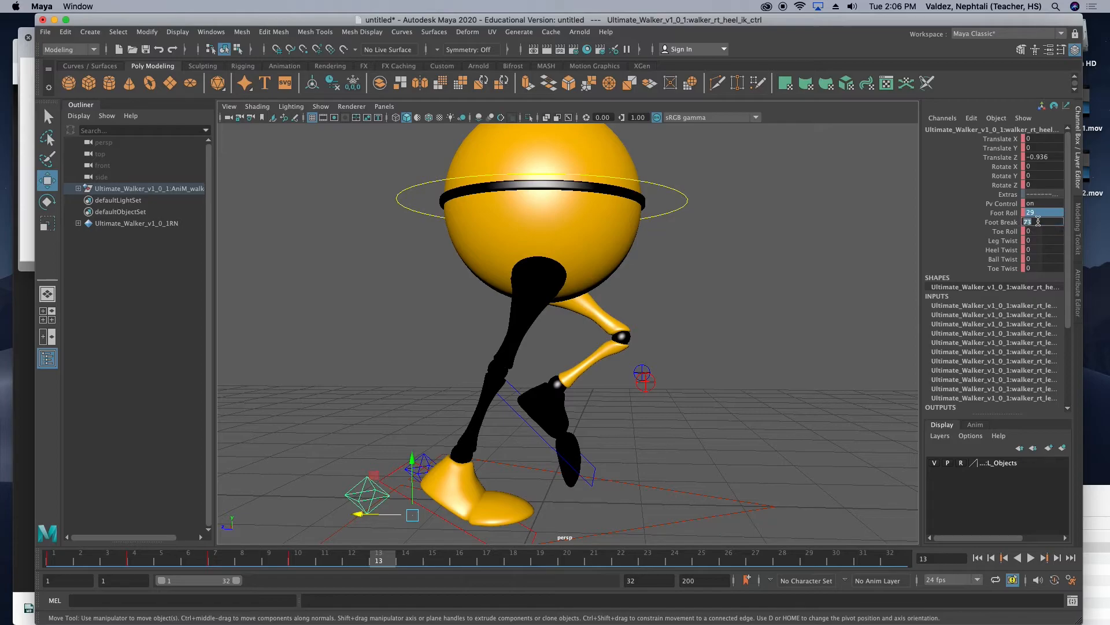
text(0)
key(Return)
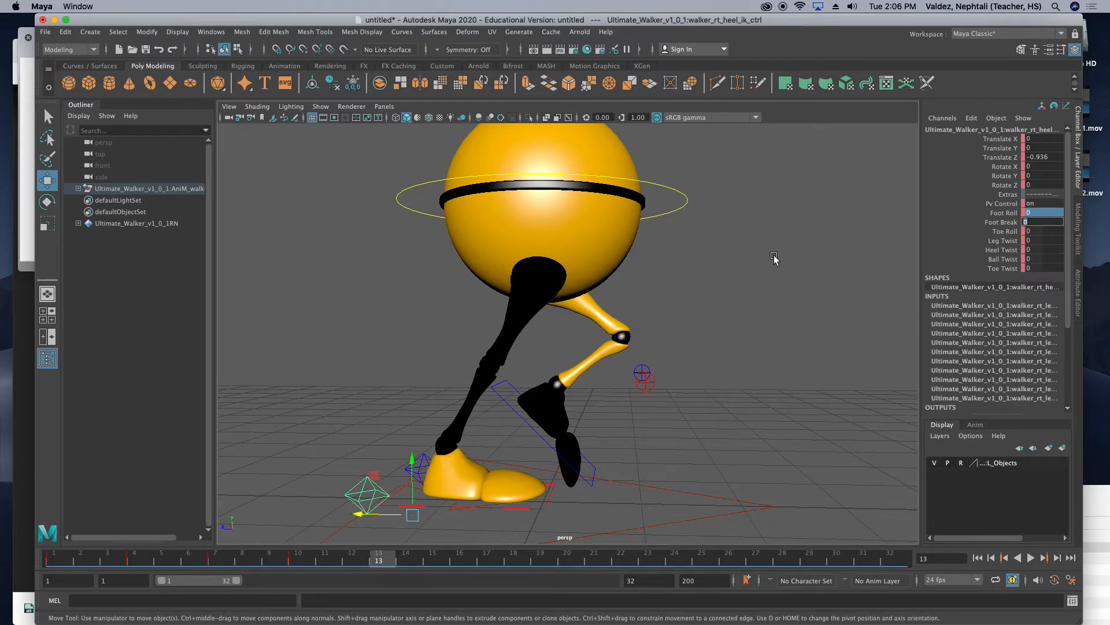
click(756, 253)
Set the right heel control's Foot Roll to 54, move it back to about -1.845 in Translate Z, and key it.
click(361, 494)
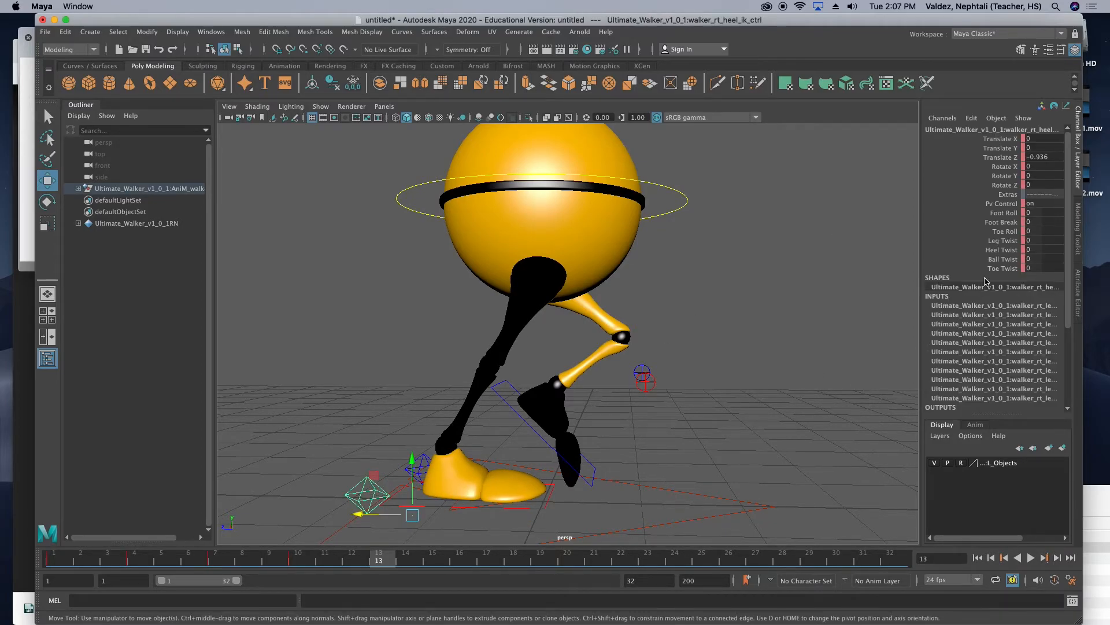
ctrl+drag(1024, 214, 1048, 213)
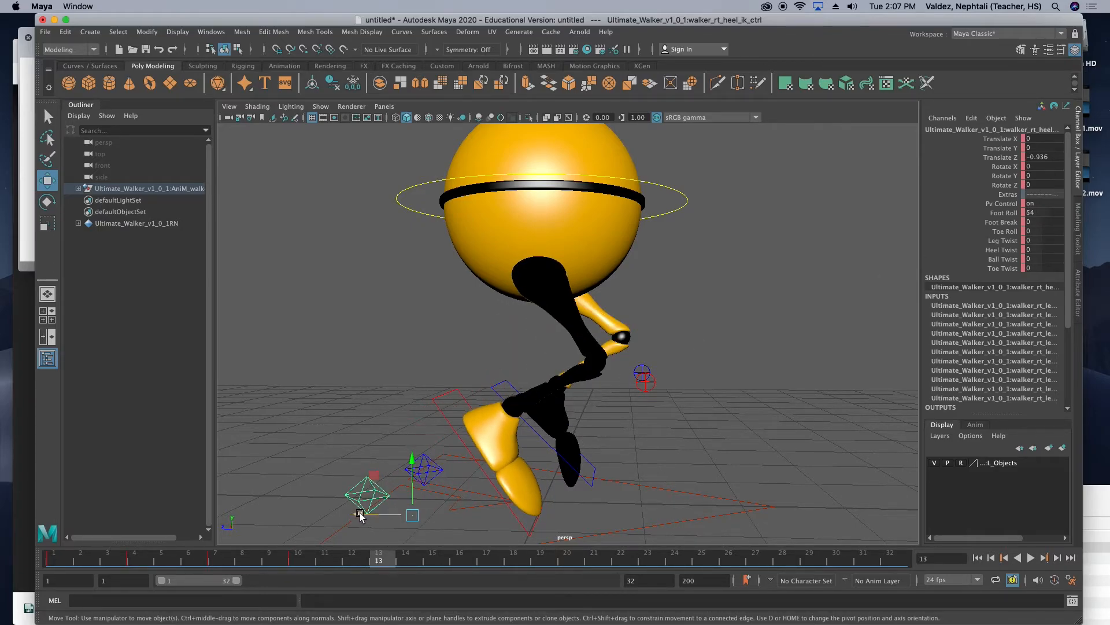
drag(359, 513, 272, 514)
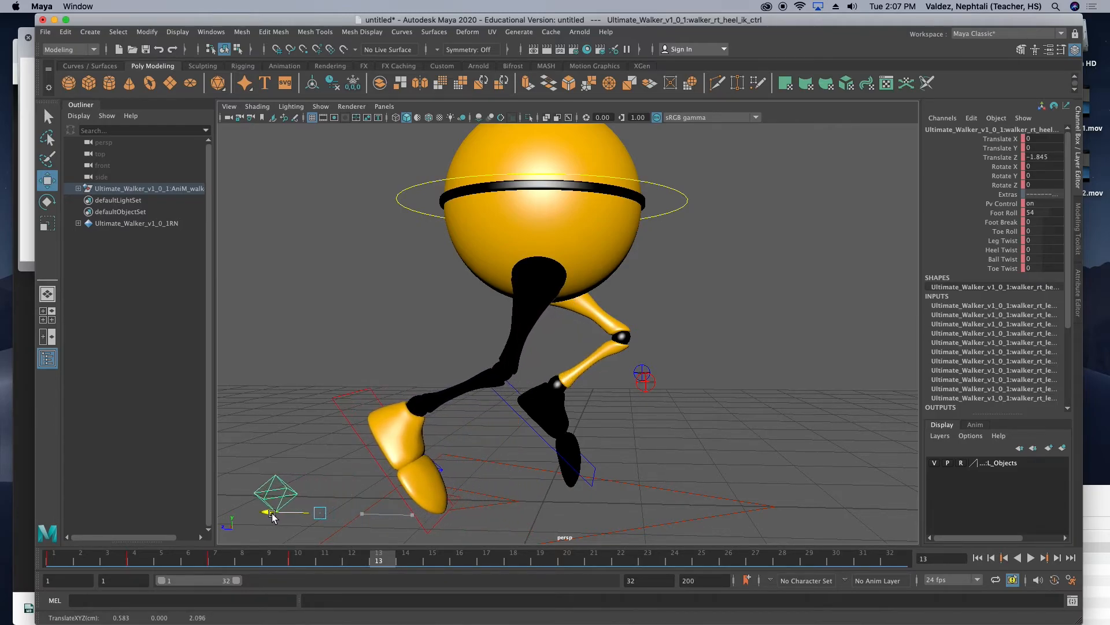
key(s)
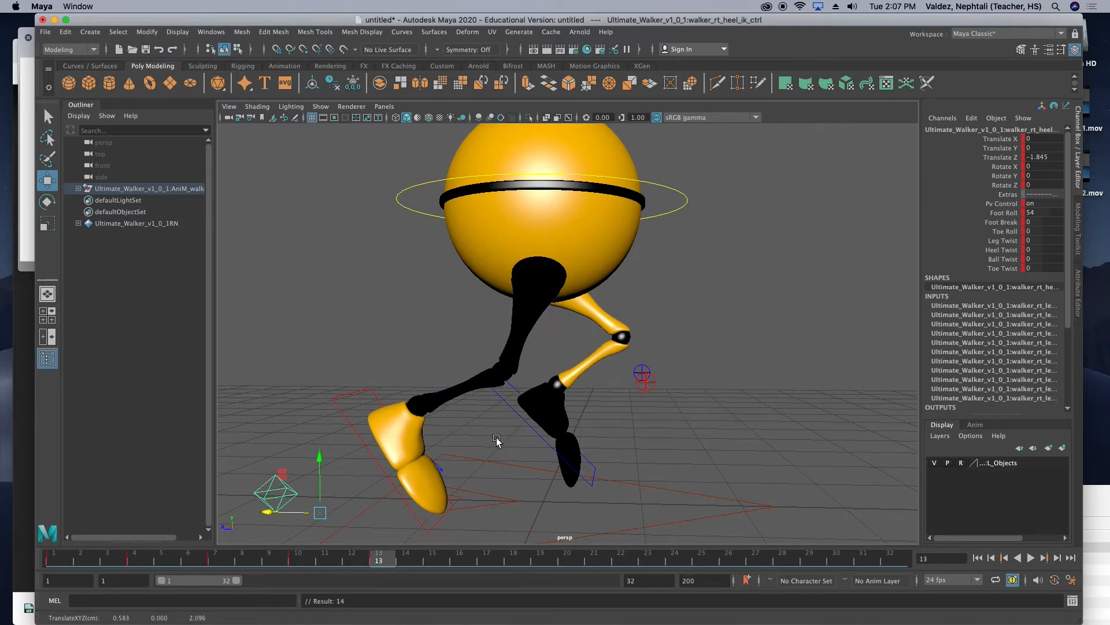
Plant the left heel forward with Foot Break 0, Foot Roll -38 and Translate Z about 0.81.
mouse_move(481, 439)
alt+mouse_down()
mouse_move(528, 453)
mouse_move(452, 451)
mouse_move(484, 451)
alt+mouse_up()
click(456, 450)
click(462, 443)
click(1042, 222)
text(0)
key(Return)
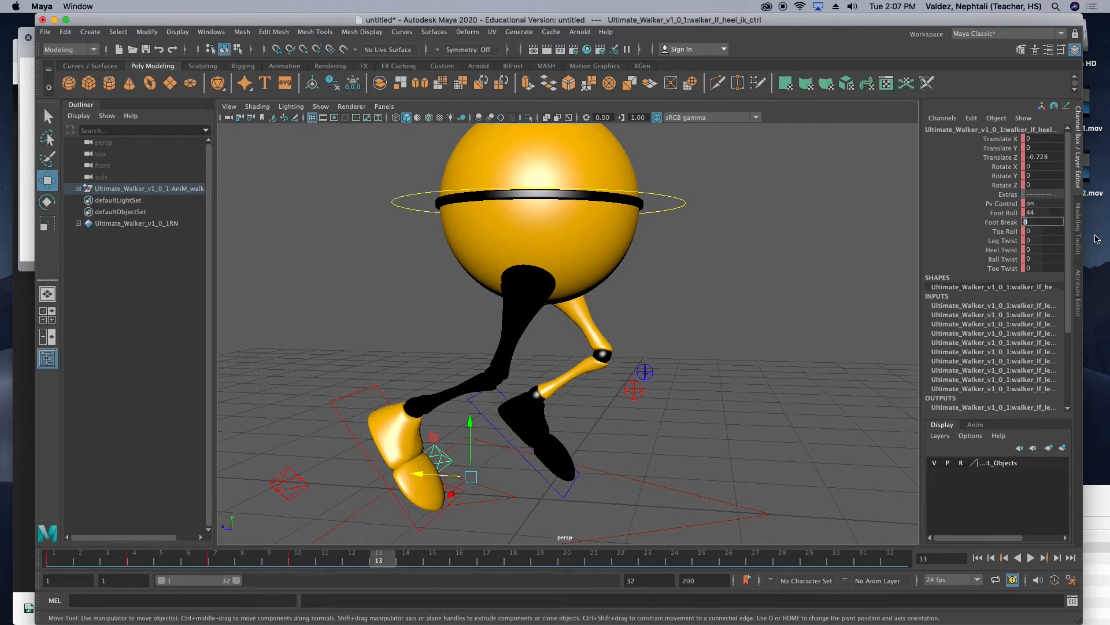
mouse_move(1025, 211)
ctrl+mouse_down()
mouse_move(988, 212)
mouse_move(1037, 212)
ctrl+mouse_up()
drag(418, 474, 547, 484)
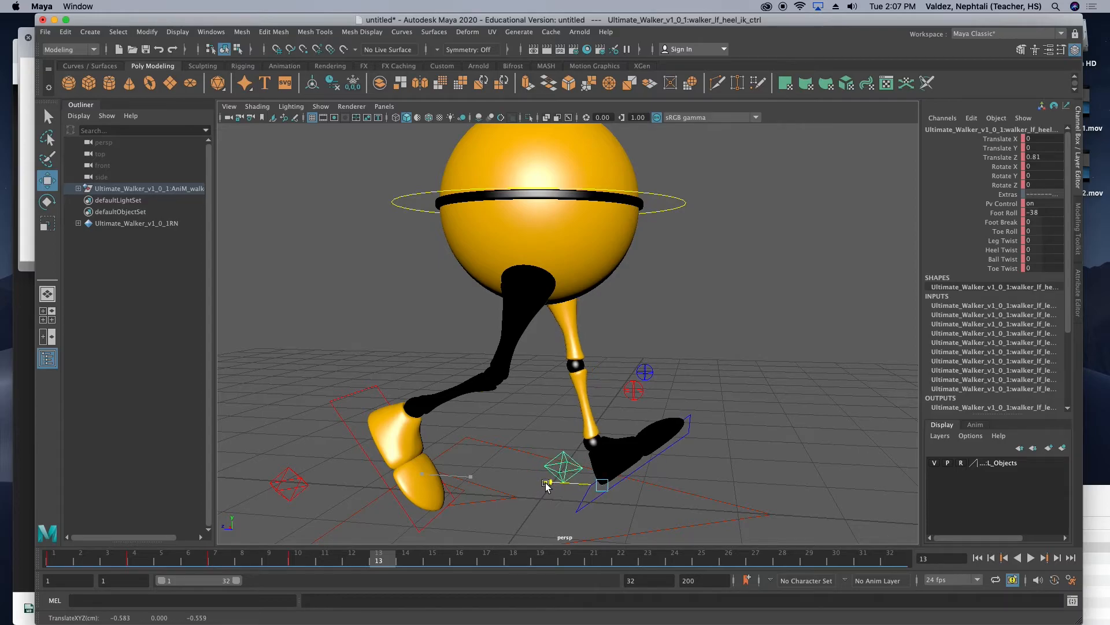
Lower the main body control to about -0.093 in Translate Y and widen the stride to Translate Z 1.075 for the left heel and -2.05 for the right.
click(411, 198)
drag(537, 152, 538, 161)
click(564, 463)
drag(564, 481, 447, 475)
click(310, 476)
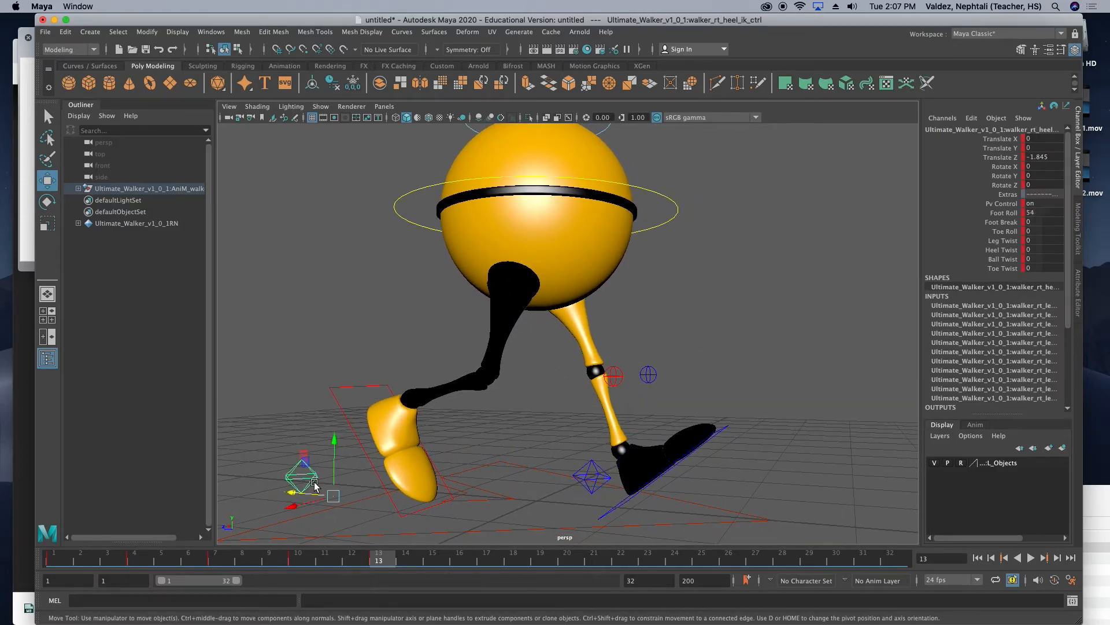
drag(295, 492, 283, 494)
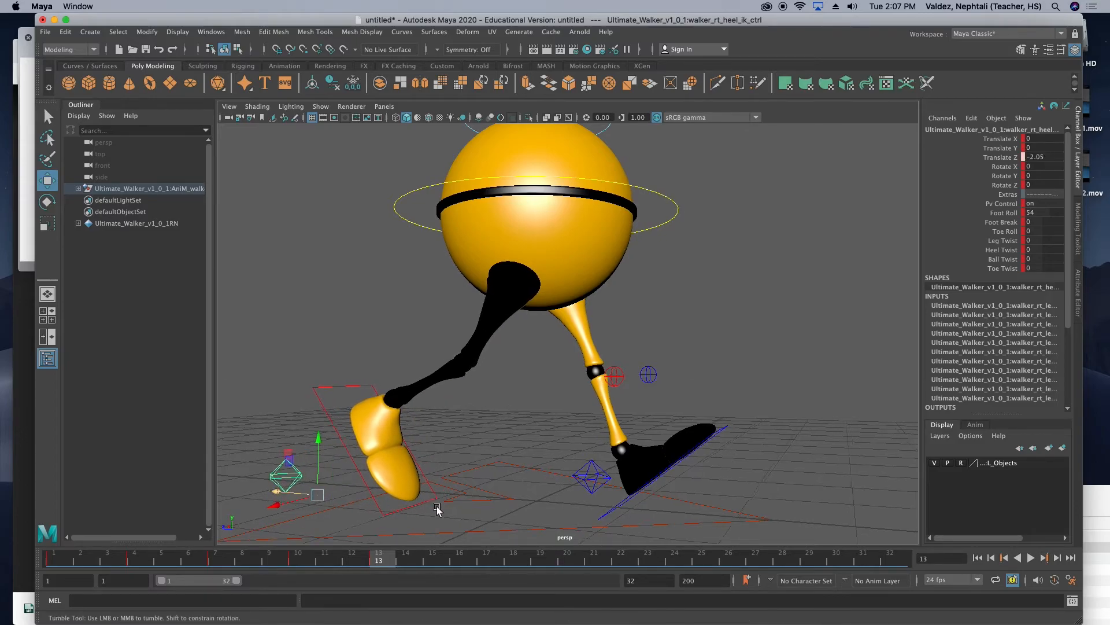
Key the left heel and main body controls at frame 13, and play back the walk so far.
alt+drag(436, 504, 486, 506)
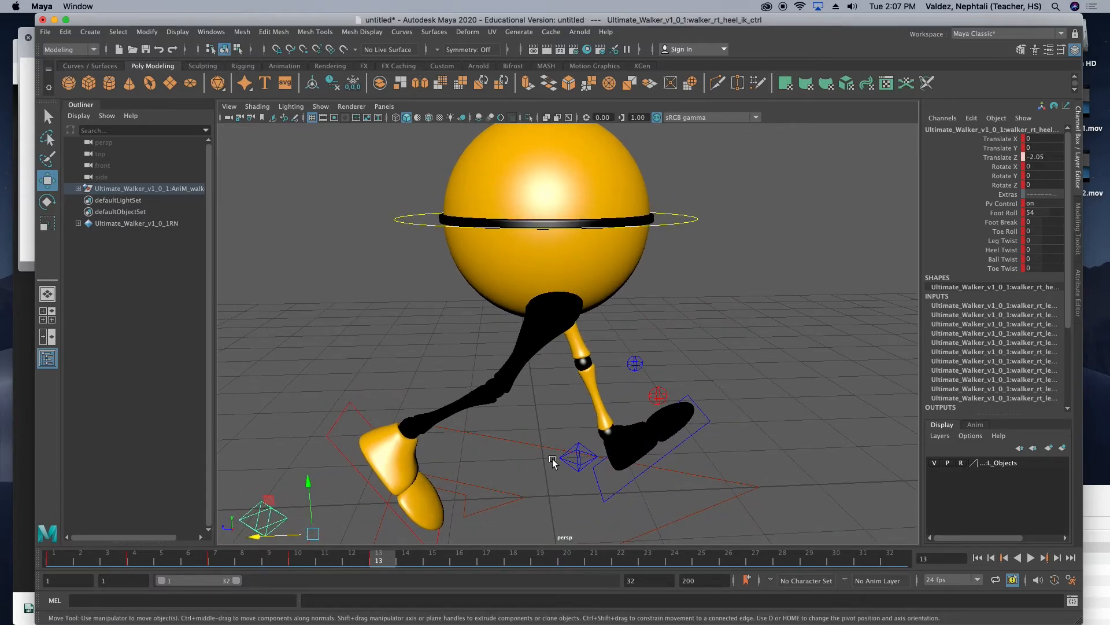
click(572, 463)
click(572, 462)
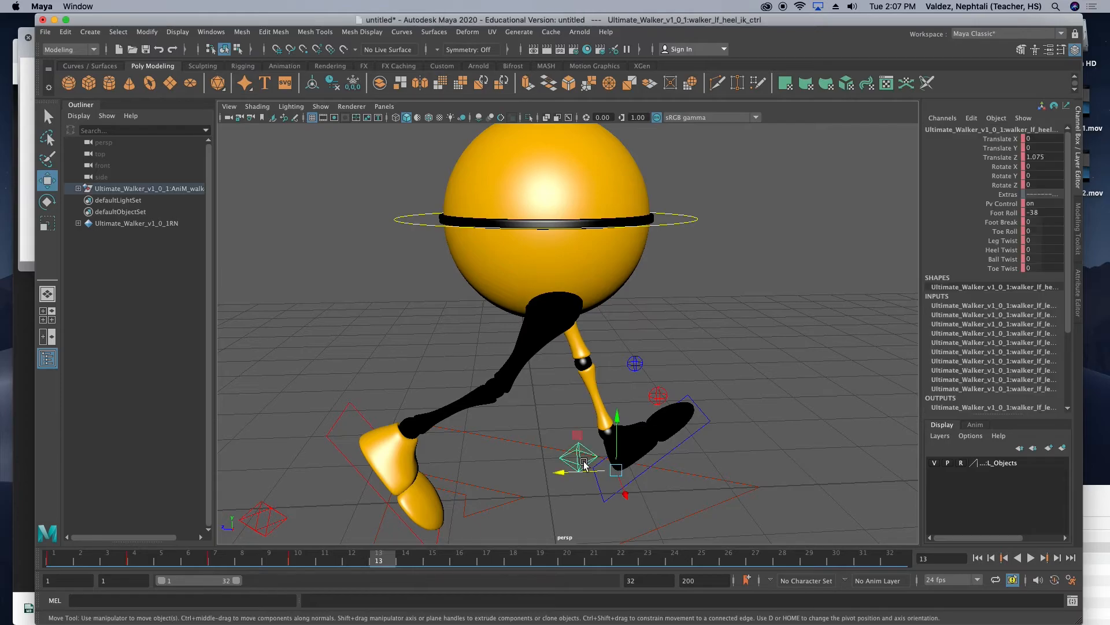
click(397, 218)
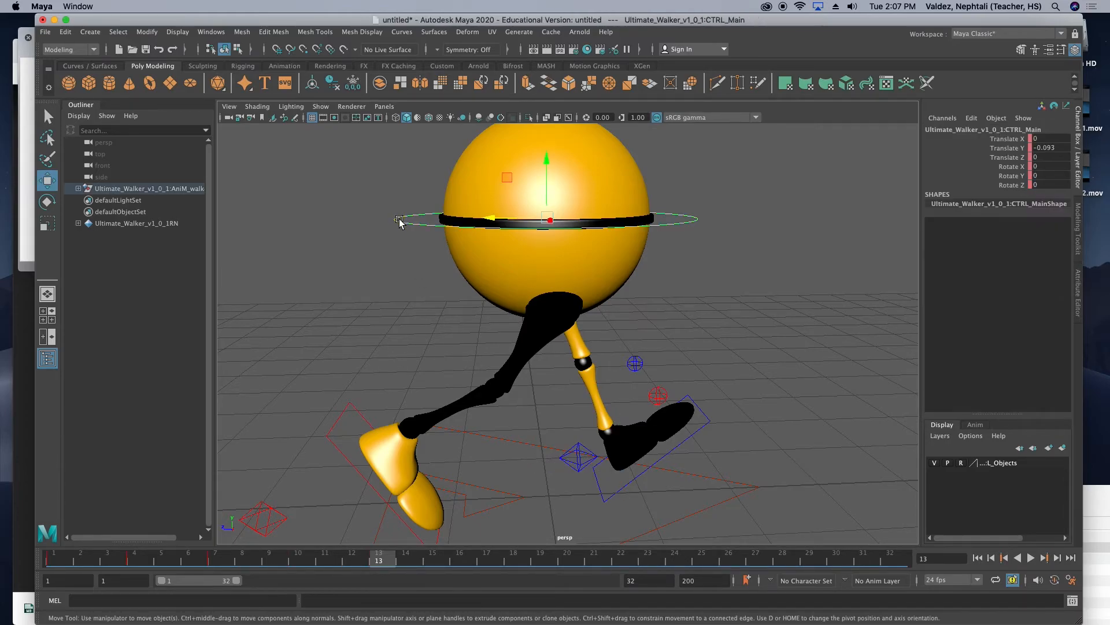
alt+drag(397, 218, 546, 378)
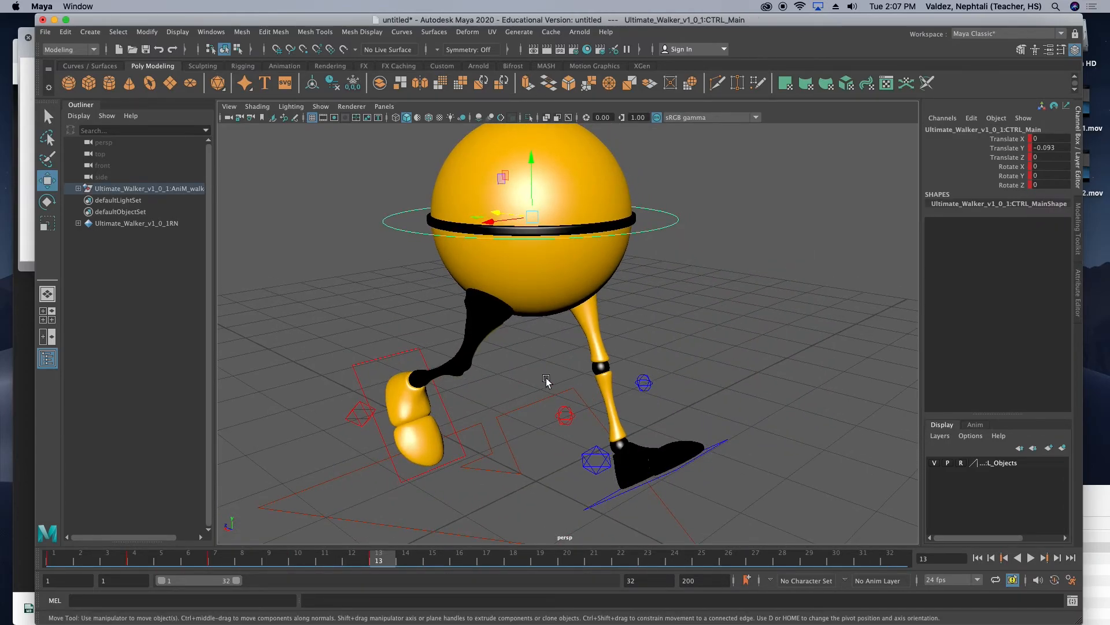
key(alt+v)
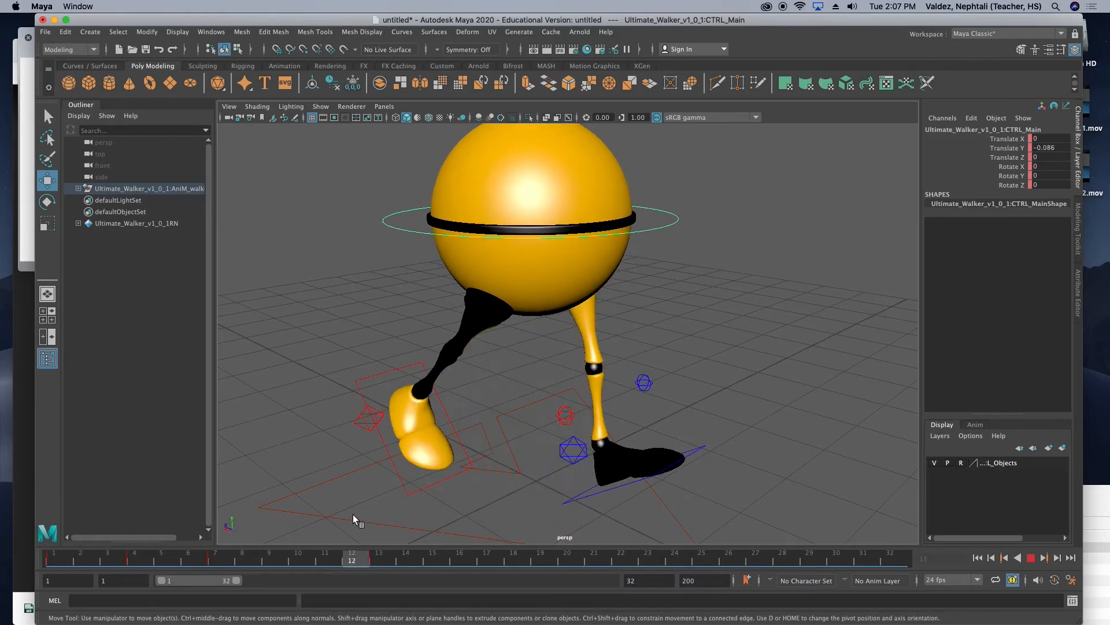
key(alt+v)
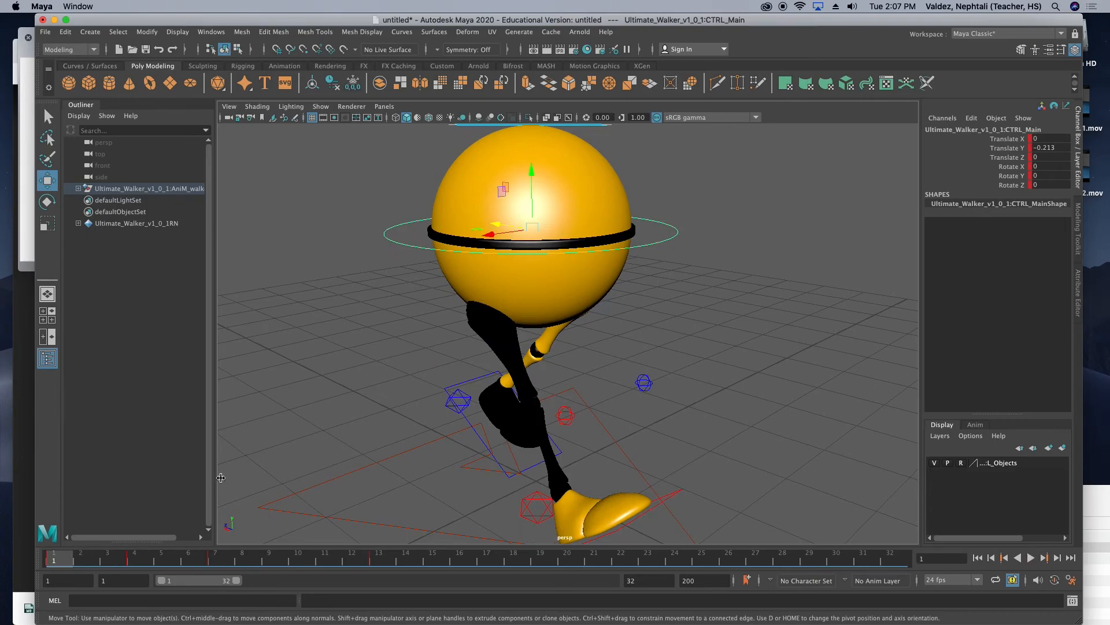
Compare the early poses with the reference chart by scrubbing the timeline, inspecting both heel controls, and playing the animation.
click(29, 229)
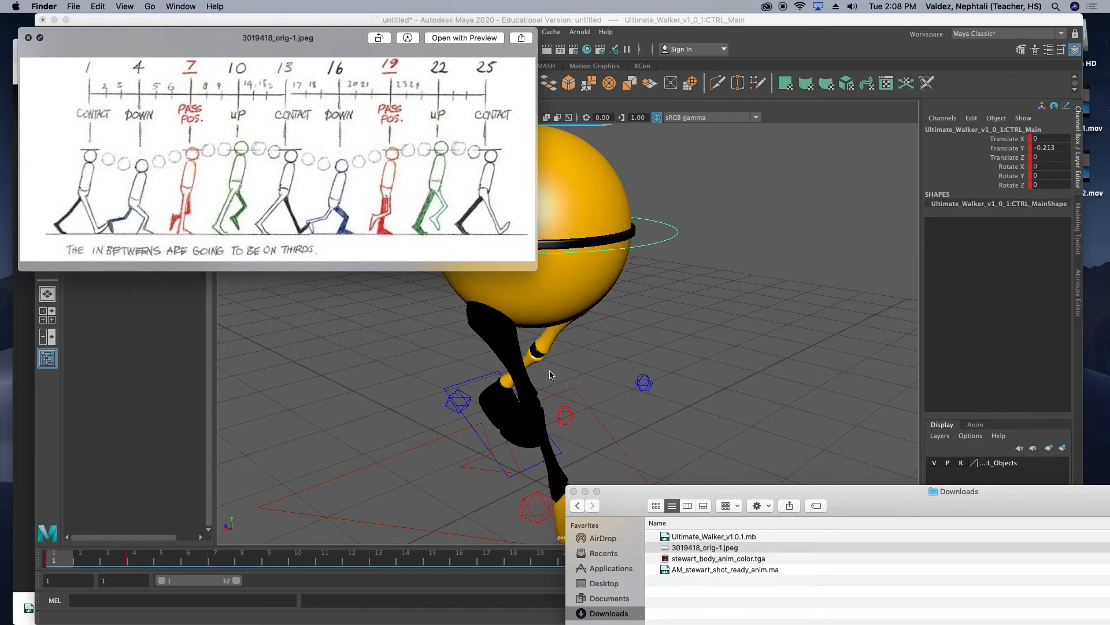
alt+drag(388, 362, 429, 349)
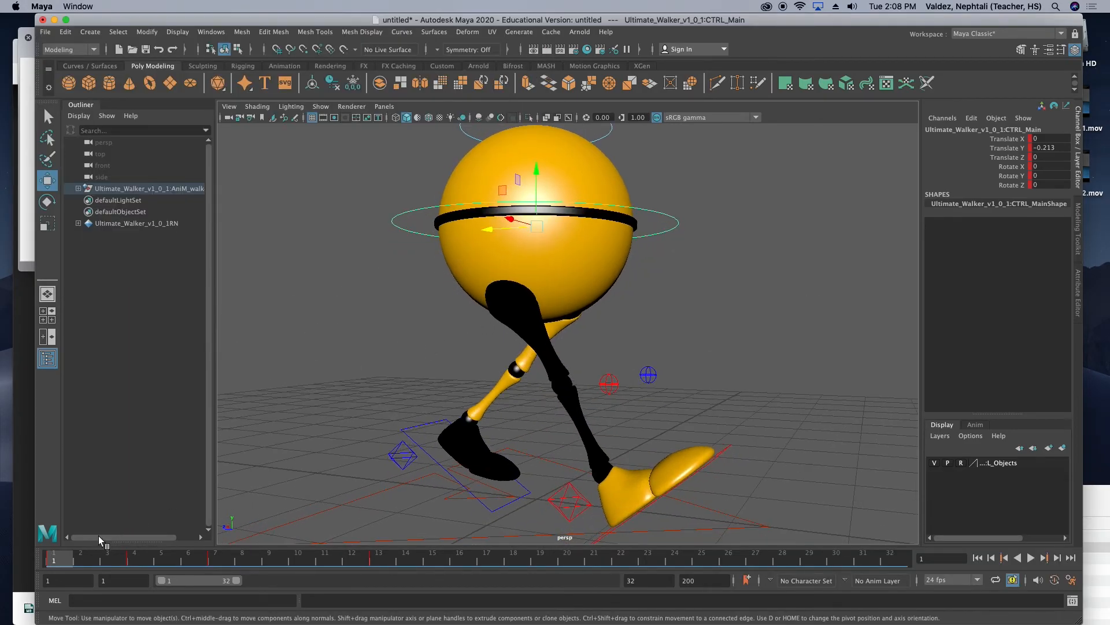
mouse_move(73, 560)
mouse_down()
mouse_move(345, 558)
mouse_move(134, 558)
mouse_up()
click(508, 496)
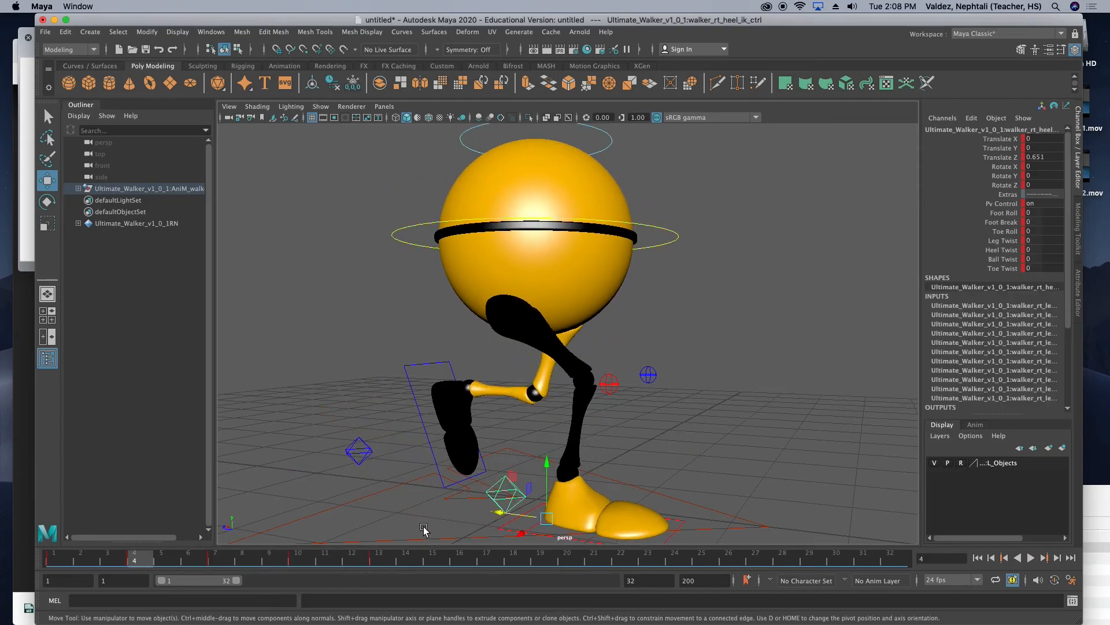
mouse_move(370, 557)
mouse_down()
mouse_move(65, 557)
mouse_move(161, 557)
mouse_up()
click(361, 444)
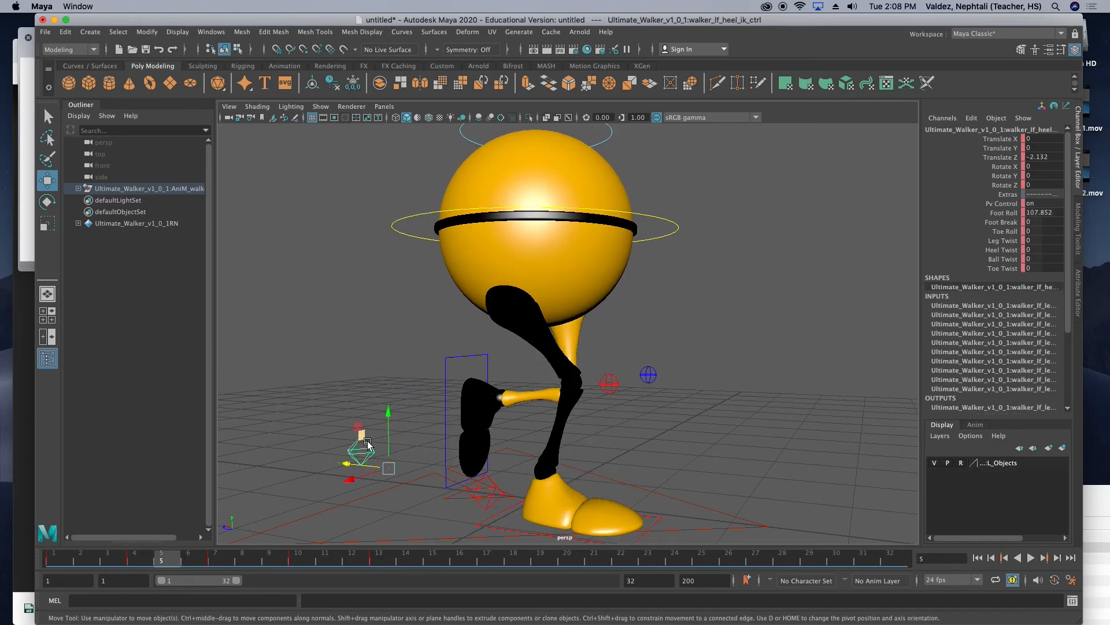
key(alt+v)
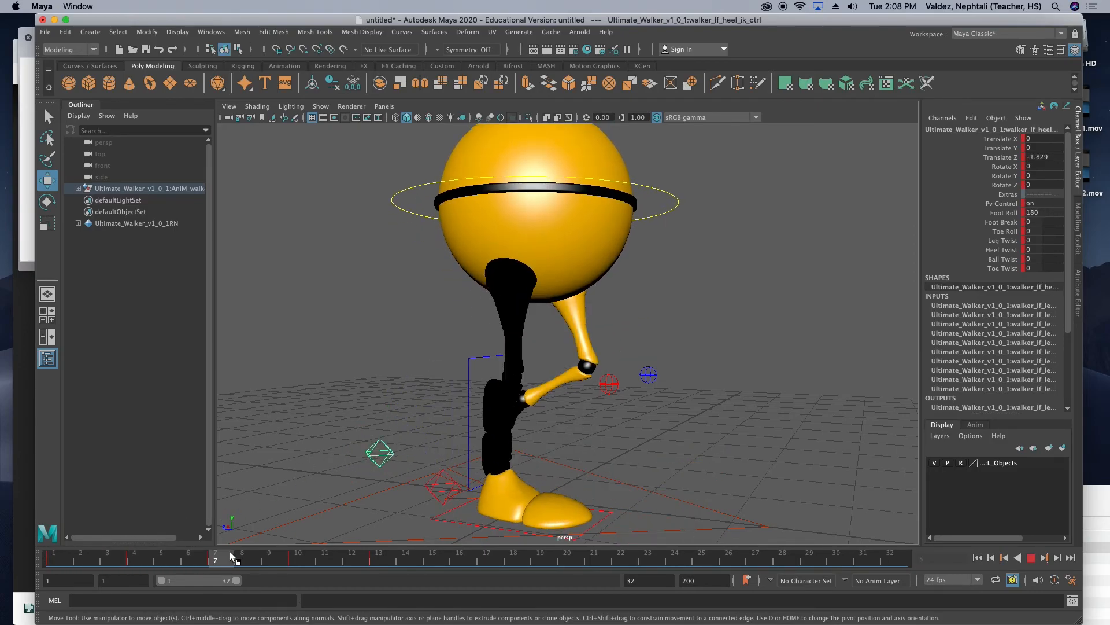
Compare the contact pose at frame 13 with the walk-cycle reference chart.
mouse_move(365, 555)
mouse_down()
mouse_move(66, 554)
mouse_move(416, 550)
mouse_move(106, 533)
mouse_move(201, 525)
mouse_move(390, 544)
mouse_up()
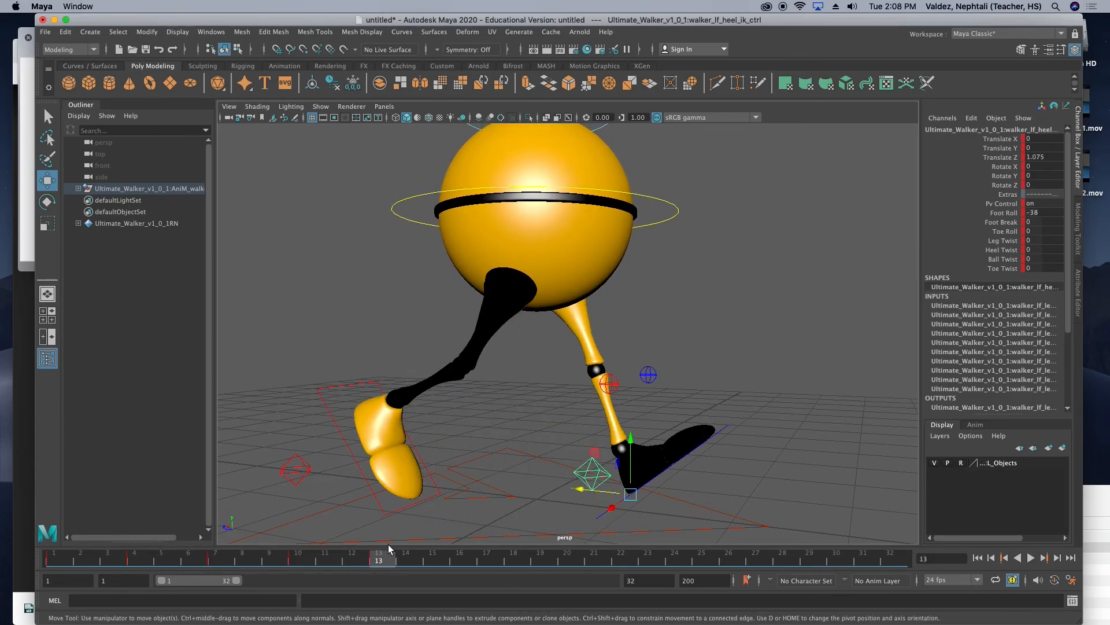
click(29, 226)
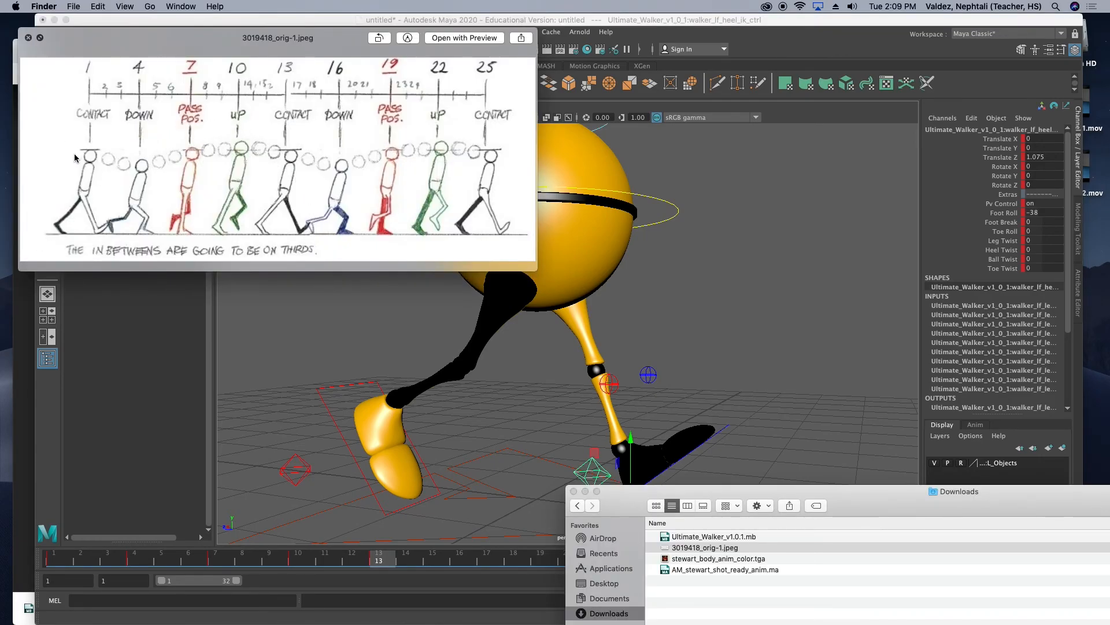
click(260, 329)
Save the scene as a Maya Binary file named Walk_Cycle_Animation_22_01 in the default project's scenes folder.
click(45, 32)
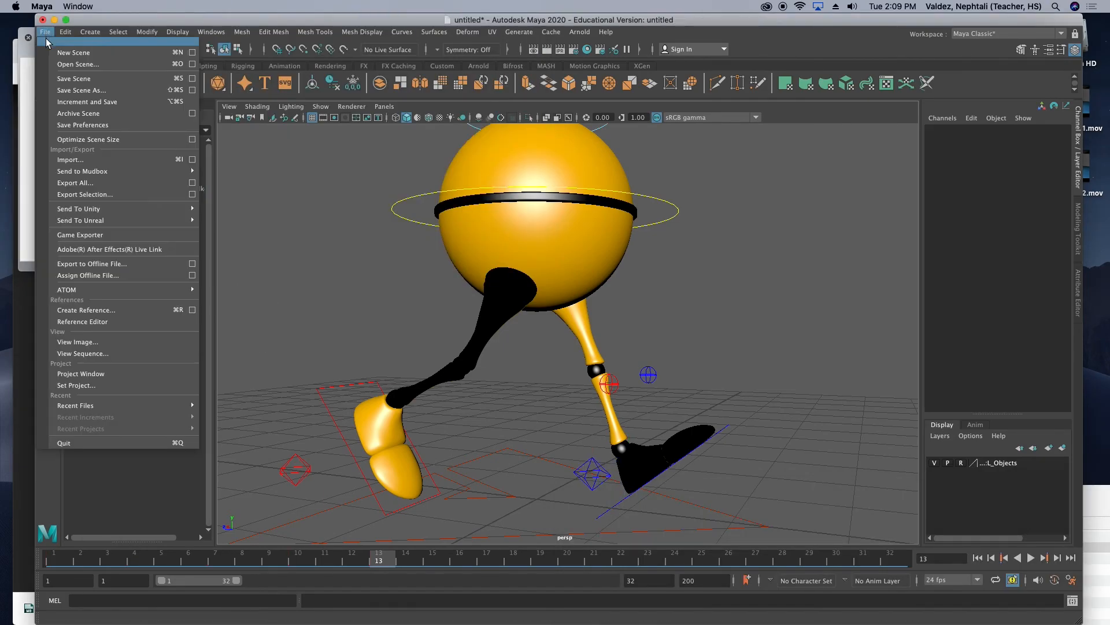
click(96, 91)
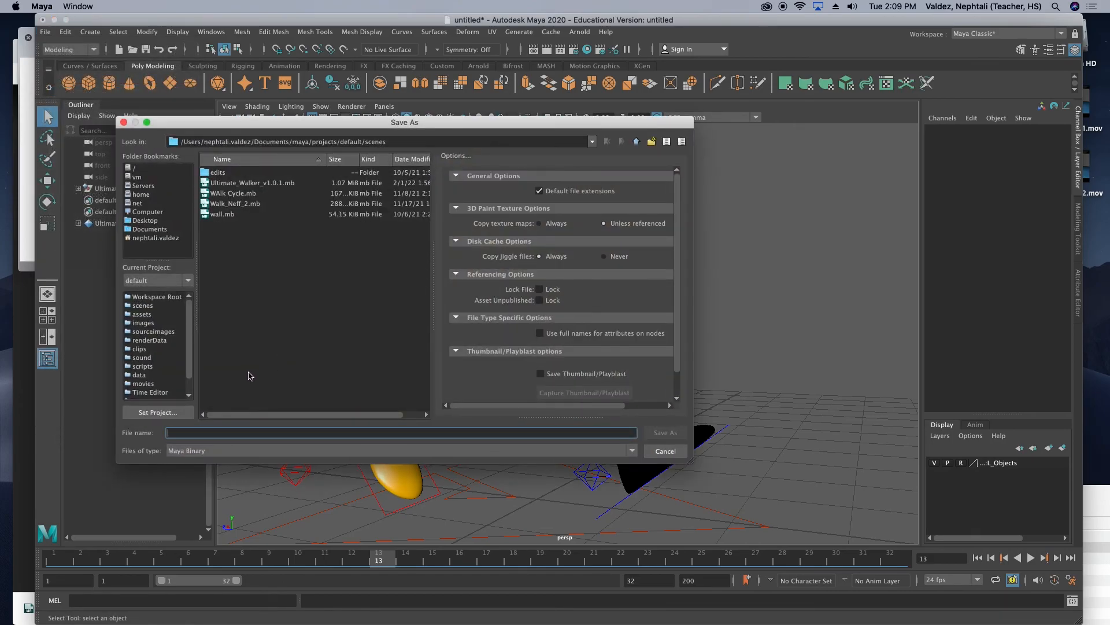
text(Wall)
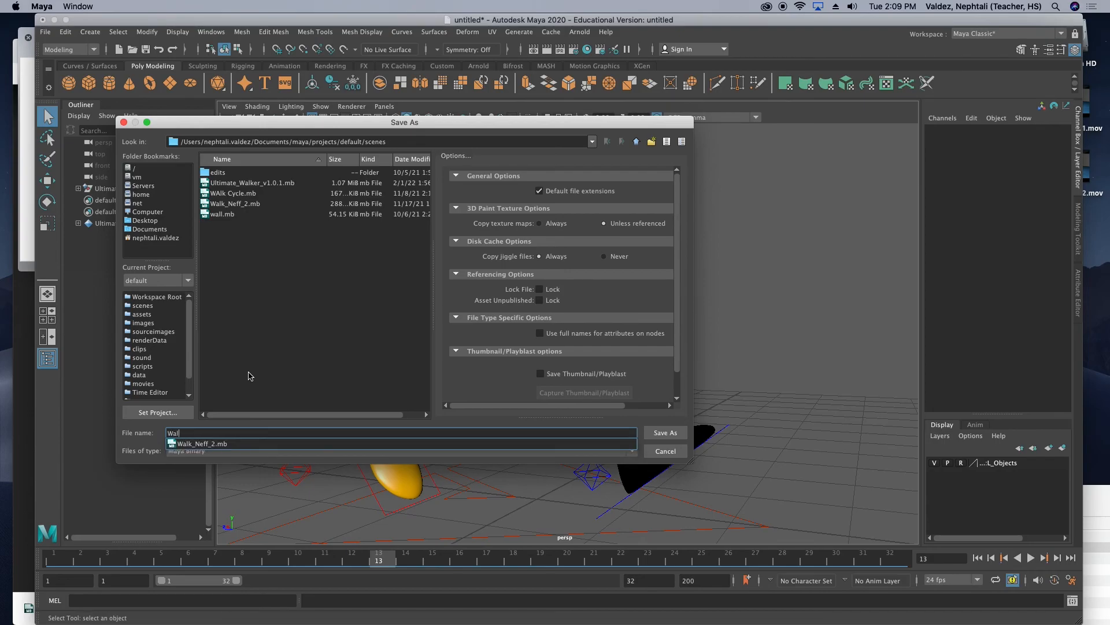
text(_Cycle_Animation)
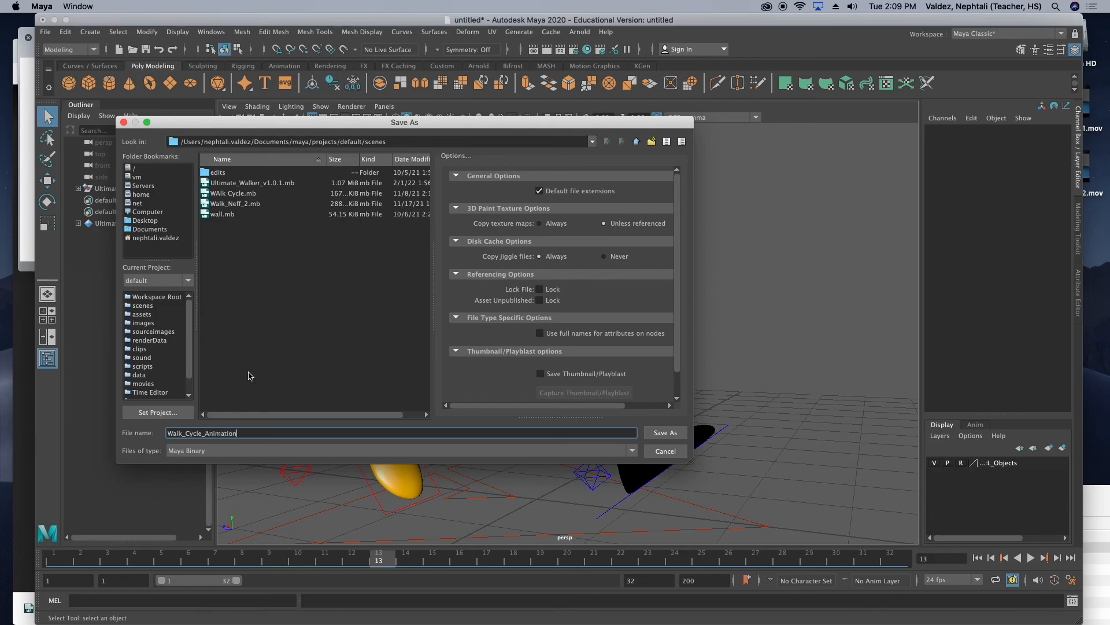
text(_22_01)
click(665, 433)
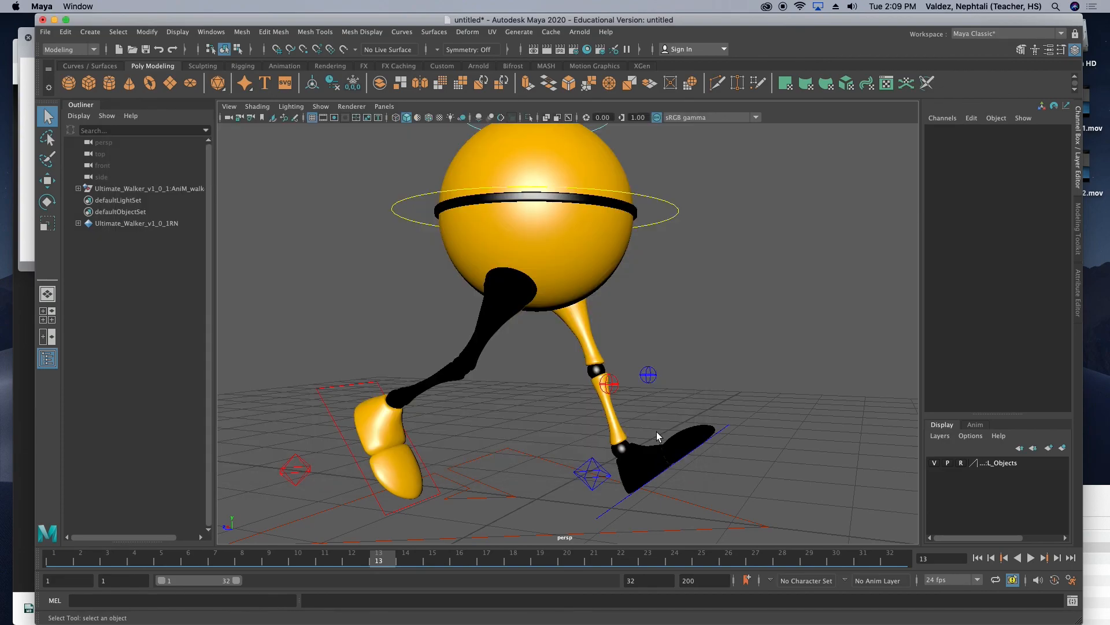